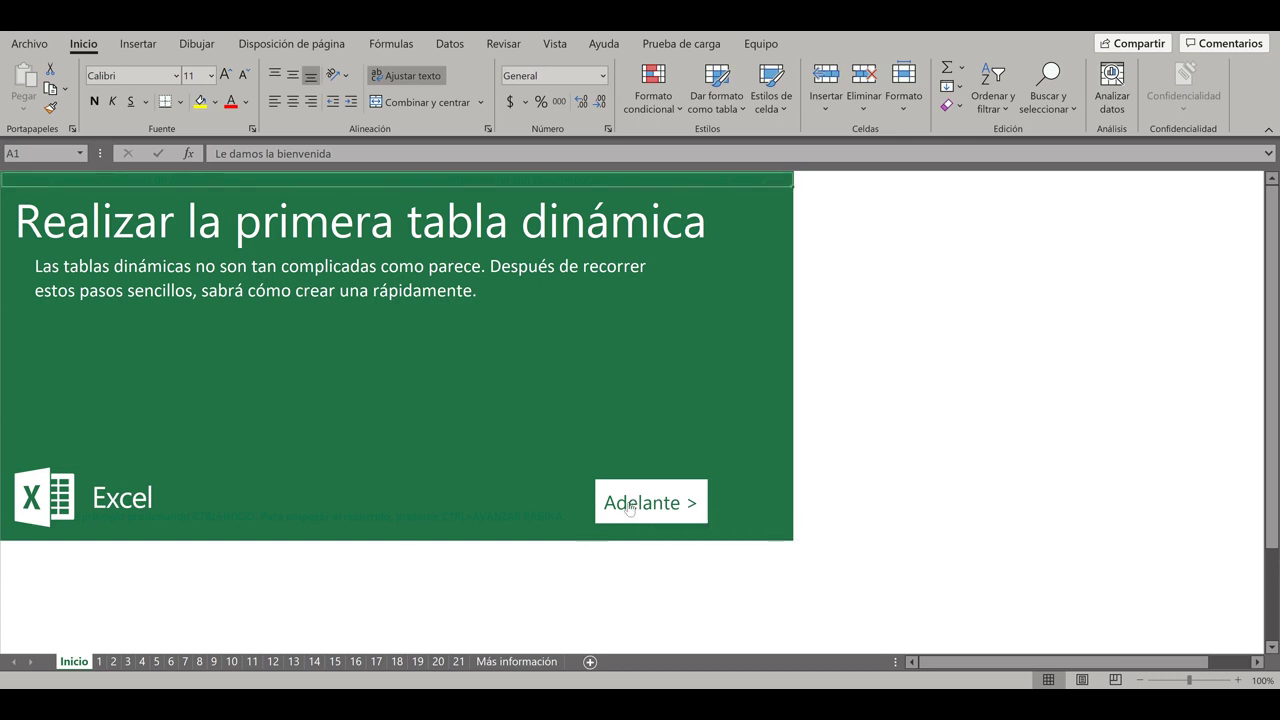
# Start the pivot table tutorial and examine the source data table with its Fecha, Comprador, Tipo and Importe columns on sheet 1.
pyautogui.click(630, 503)
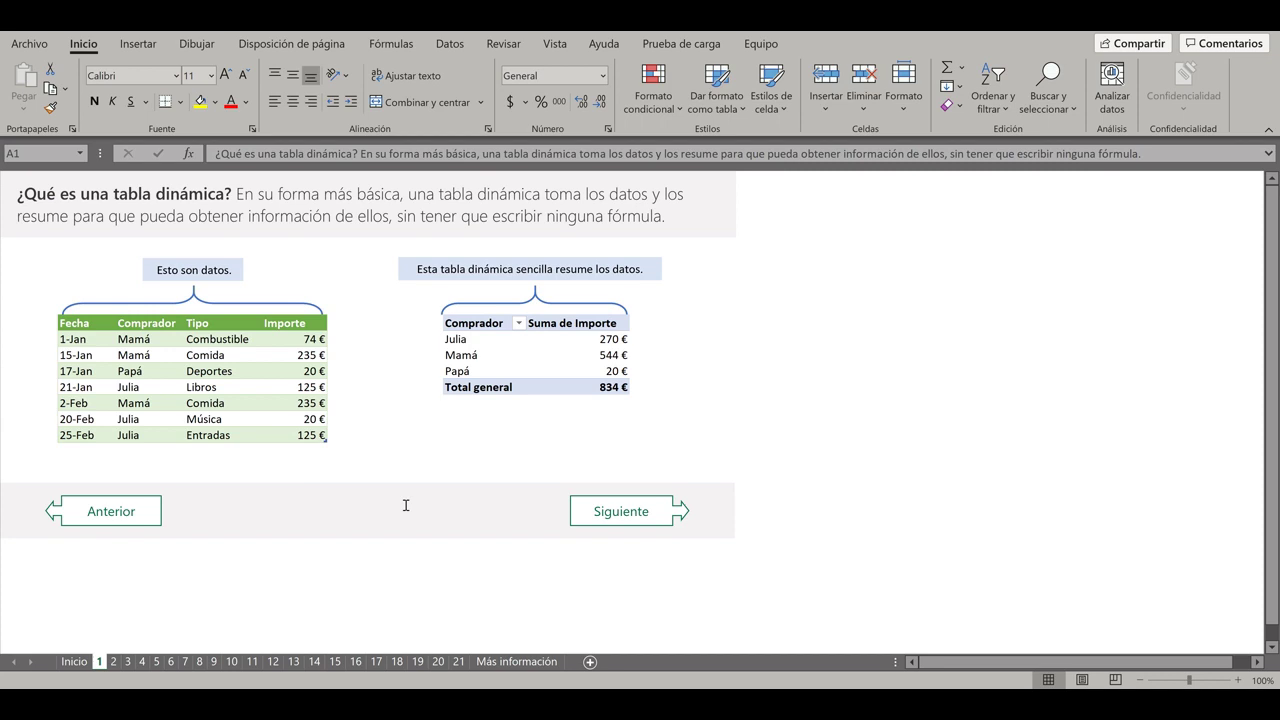
pyautogui.click(600, 340)
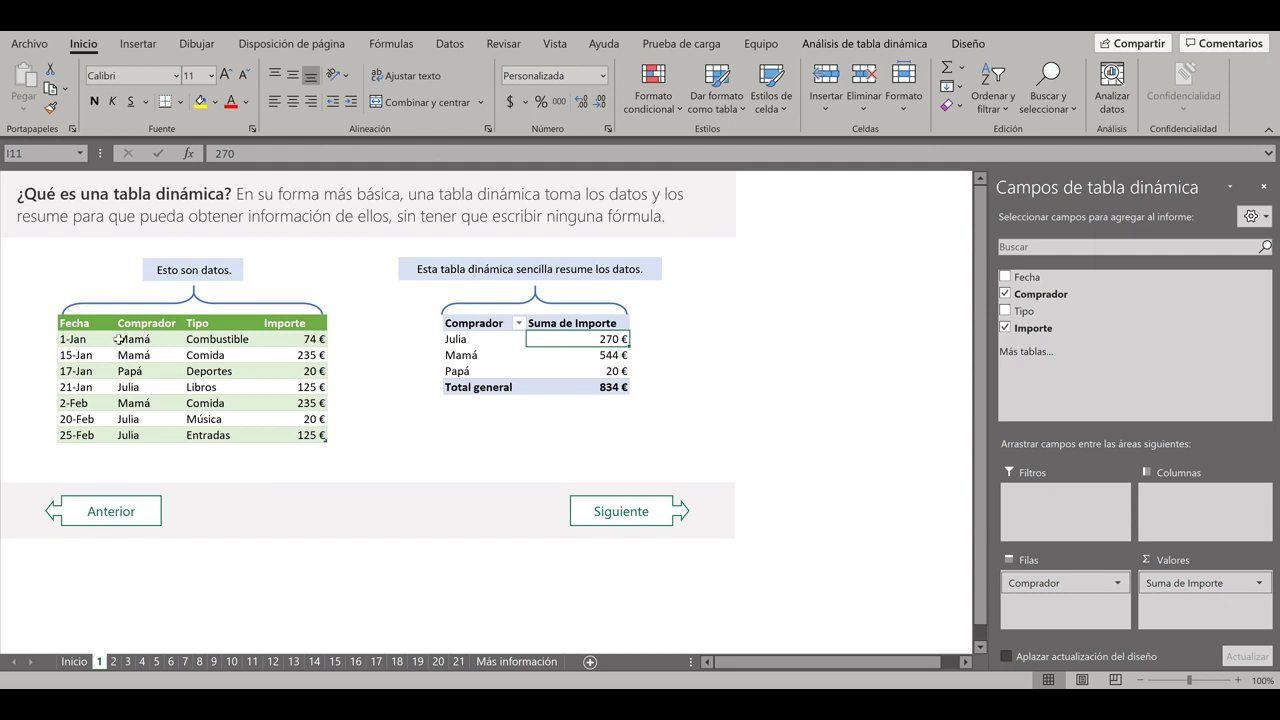
pyautogui.moveTo(78, 325); pyautogui.dragTo(309, 443)
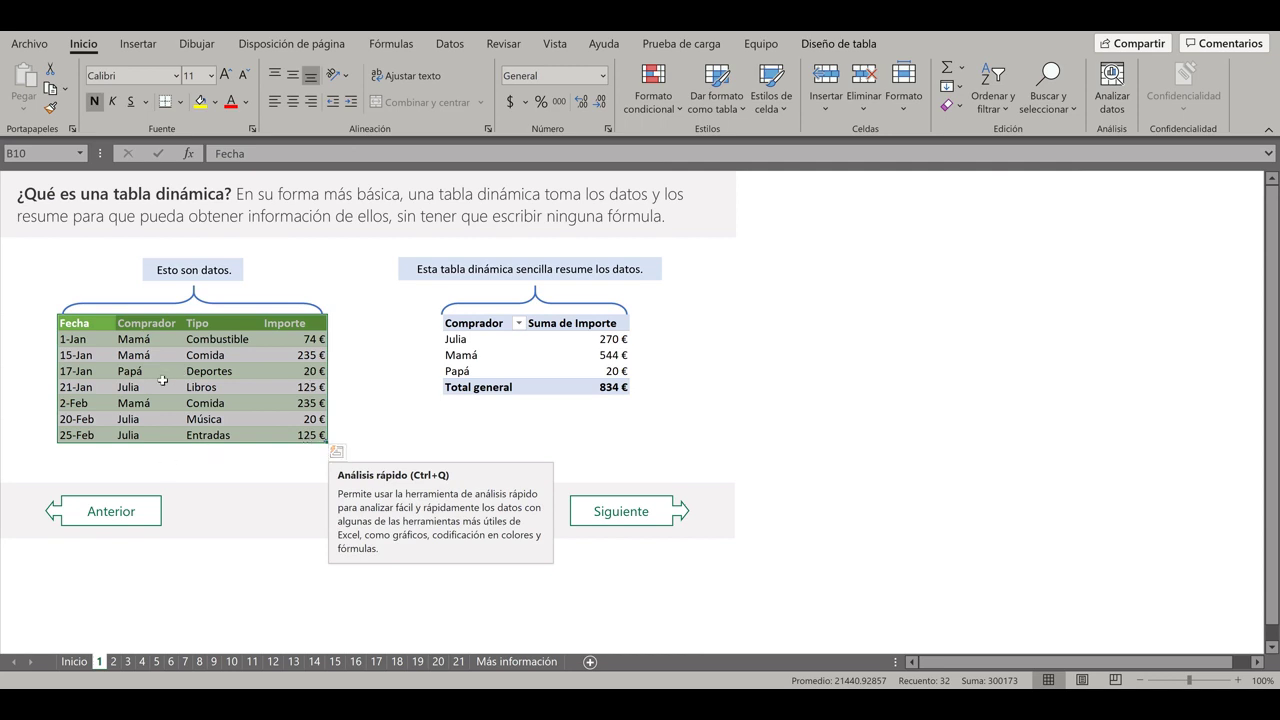
pyautogui.click(95, 328)
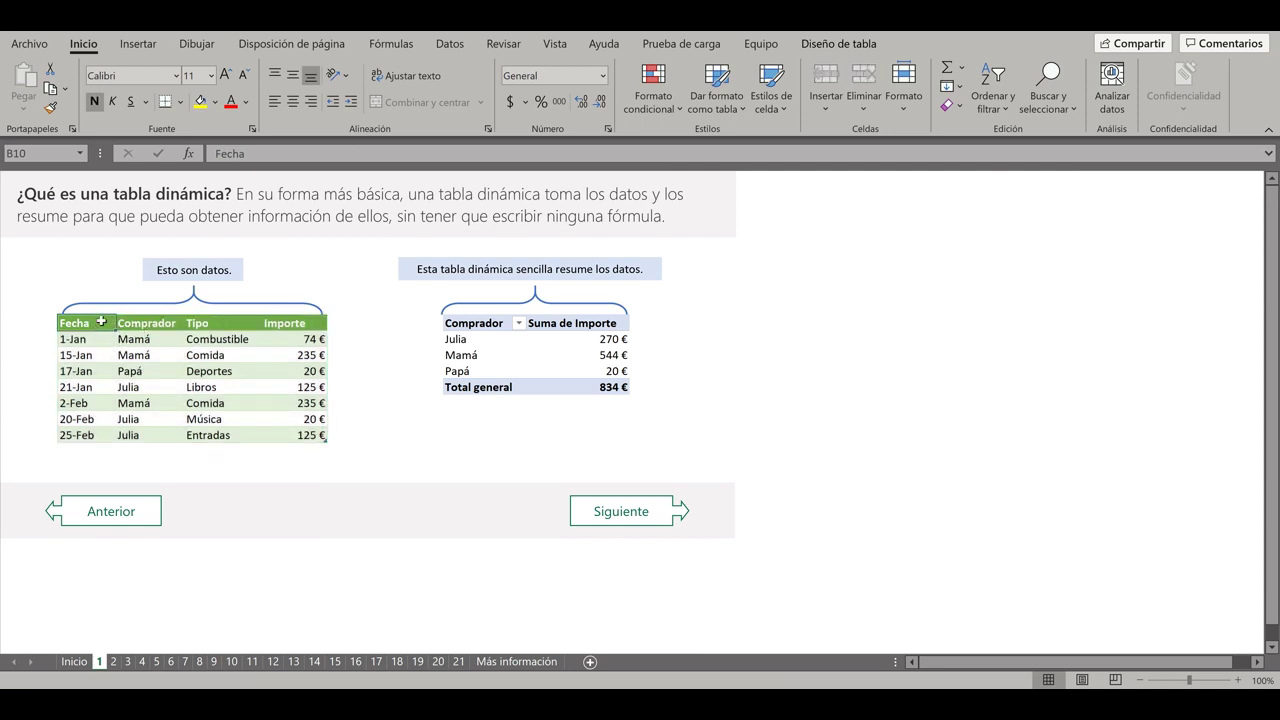
pyautogui.moveTo(108, 324); pyautogui.dragTo(308, 437)
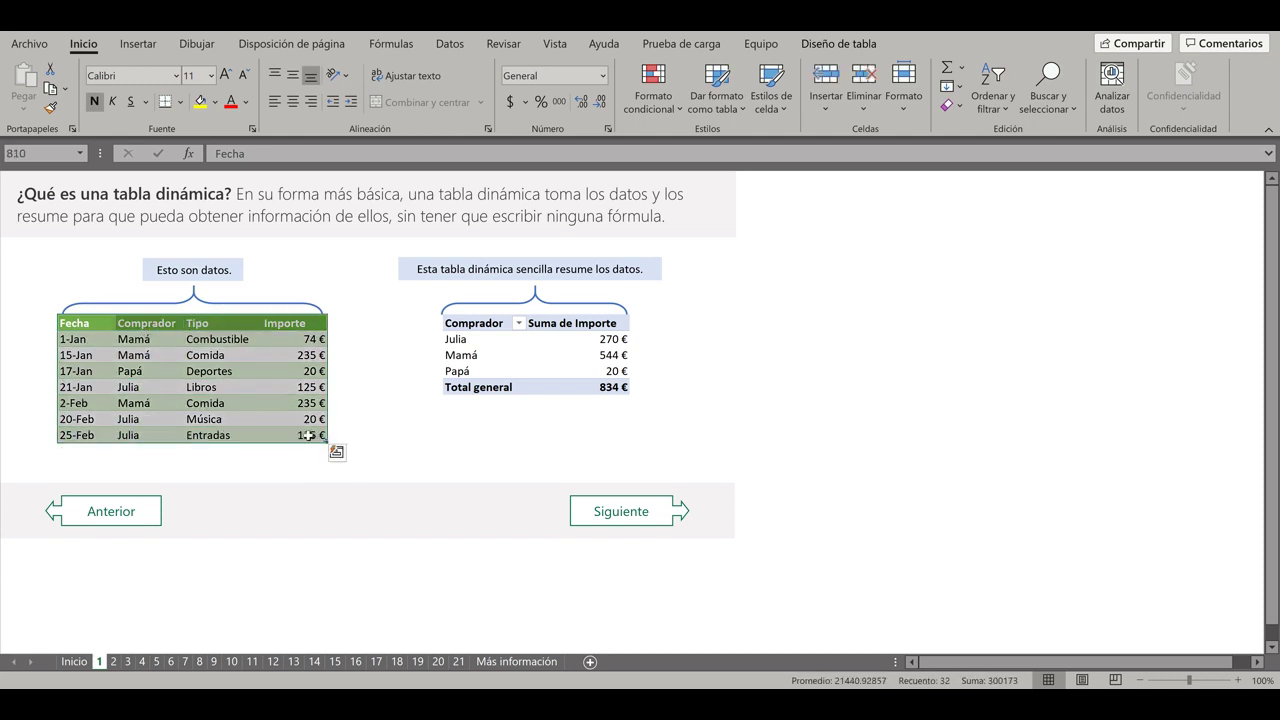
pyautogui.click(88, 323)
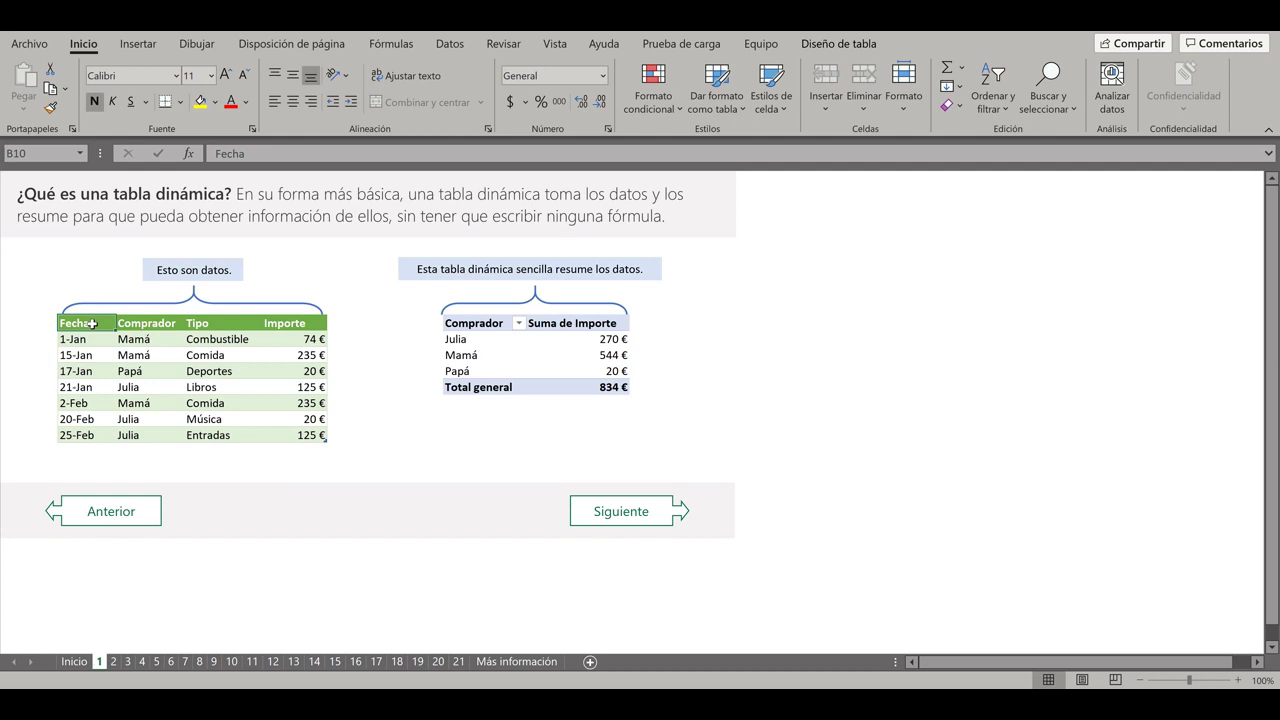
pyautogui.moveTo(91, 323); pyautogui.dragTo(310, 430)
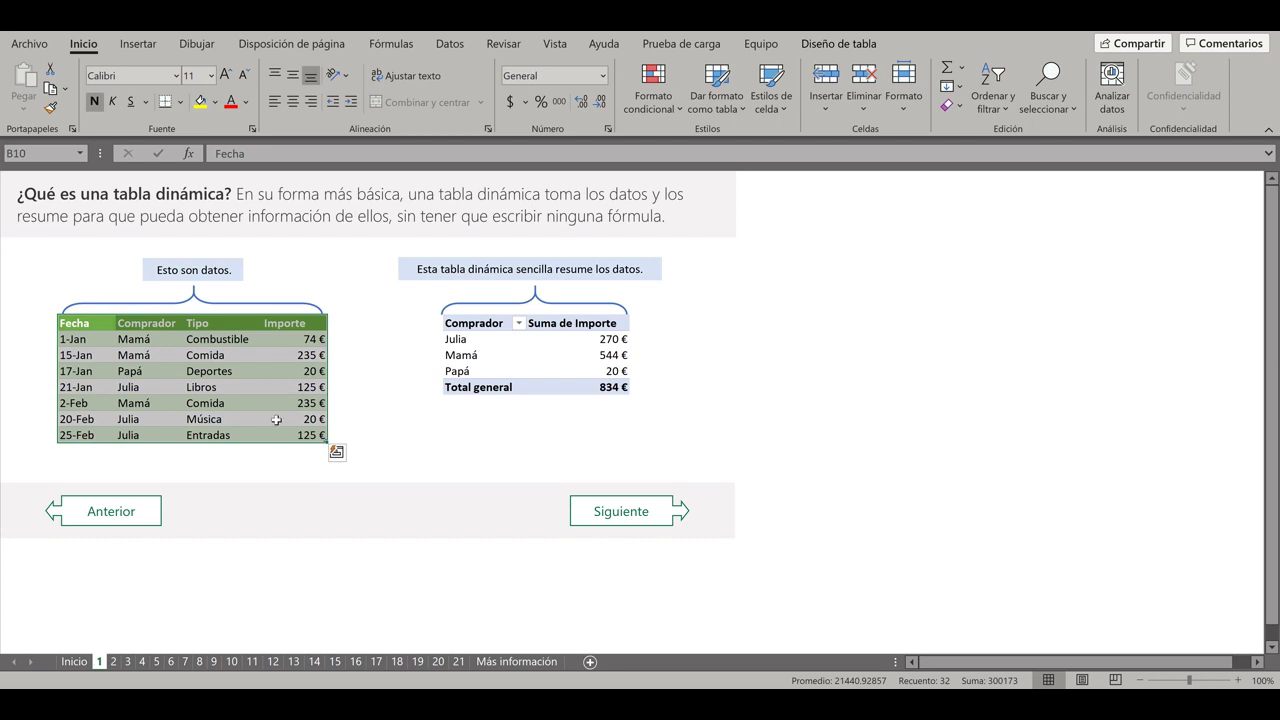
# Compare the first listed buyer's individual Importe entries in the source data with that buyer's sum in the simple pivot table.
pyautogui.click(442, 340)
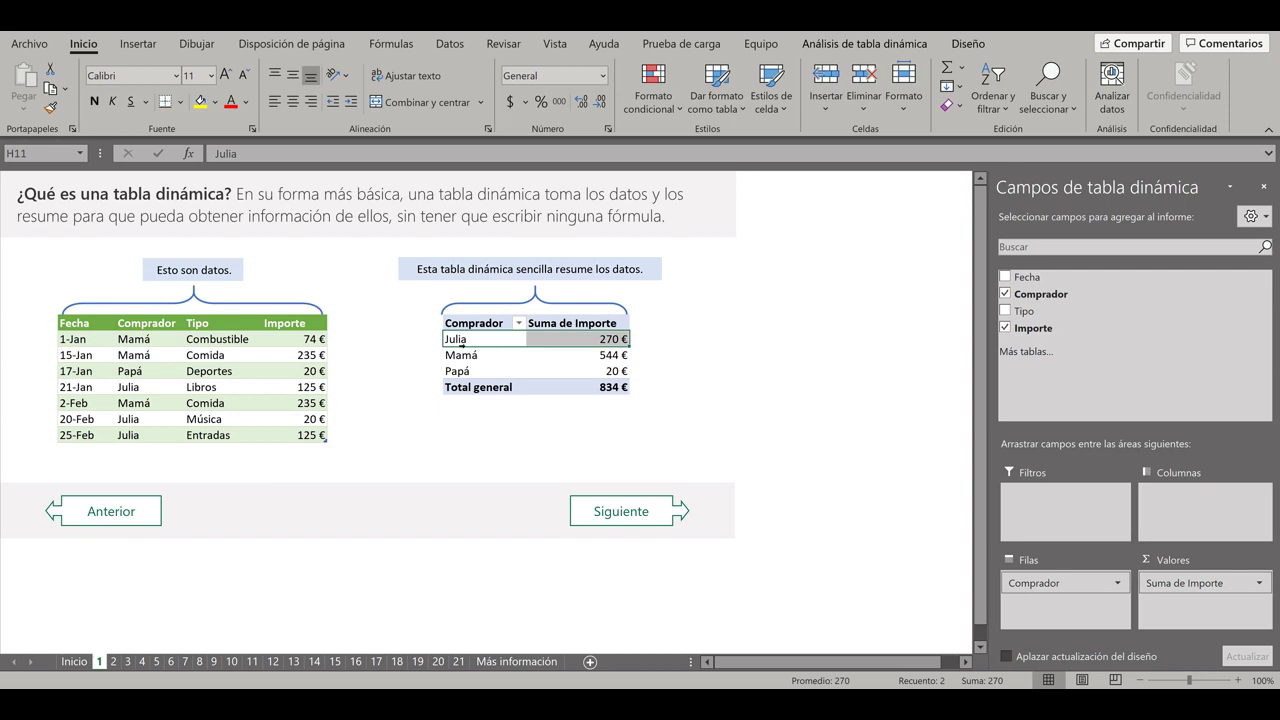
pyautogui.click(305, 339)
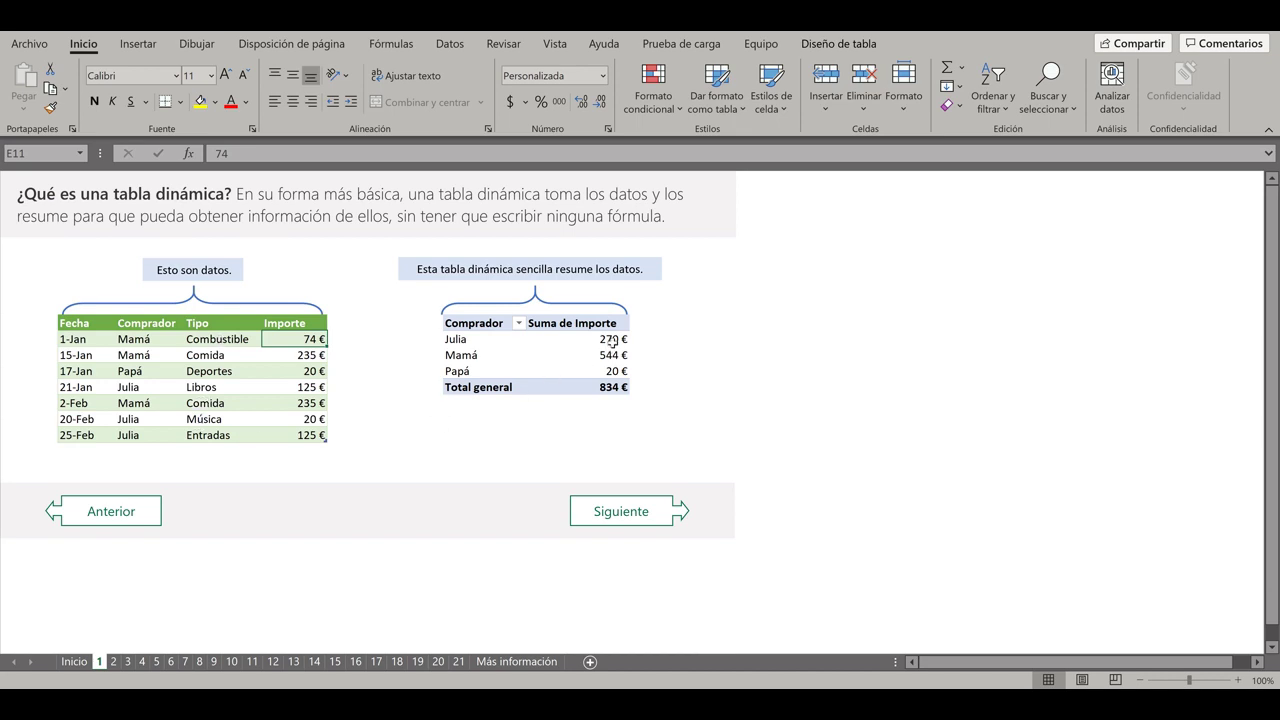
pyautogui.moveTo(612, 341)
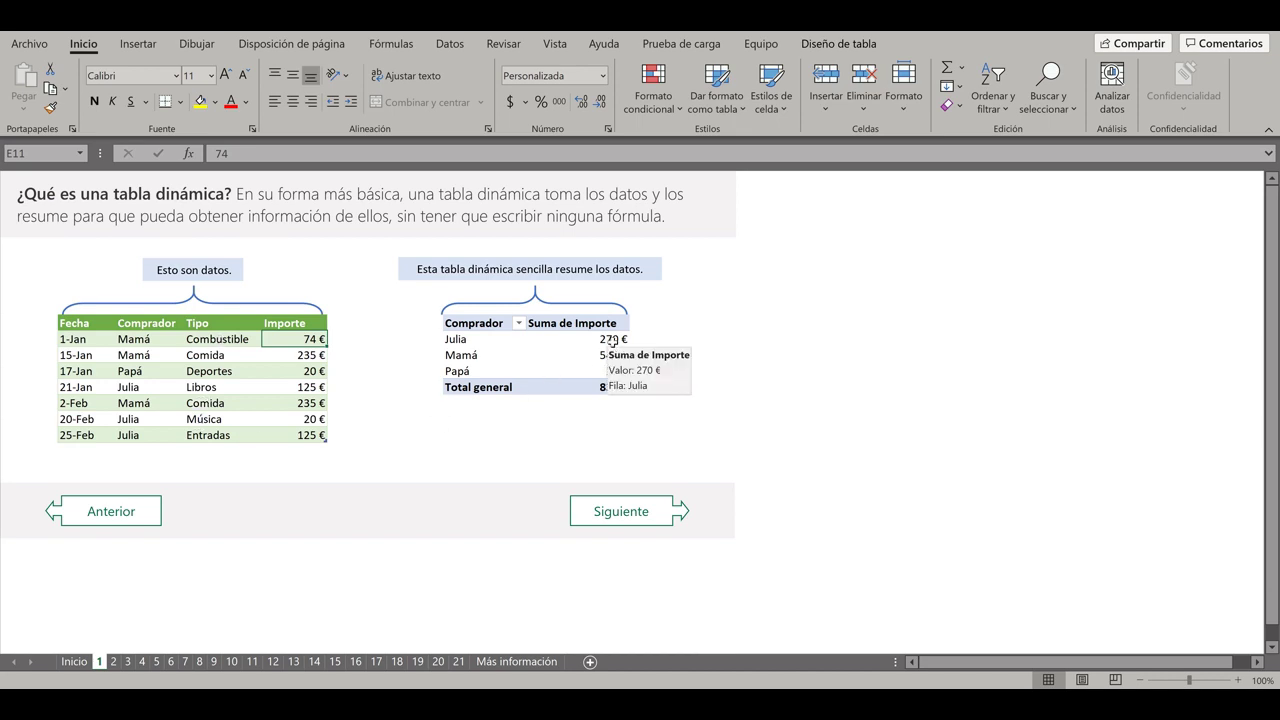
pyautogui.click(203, 388)
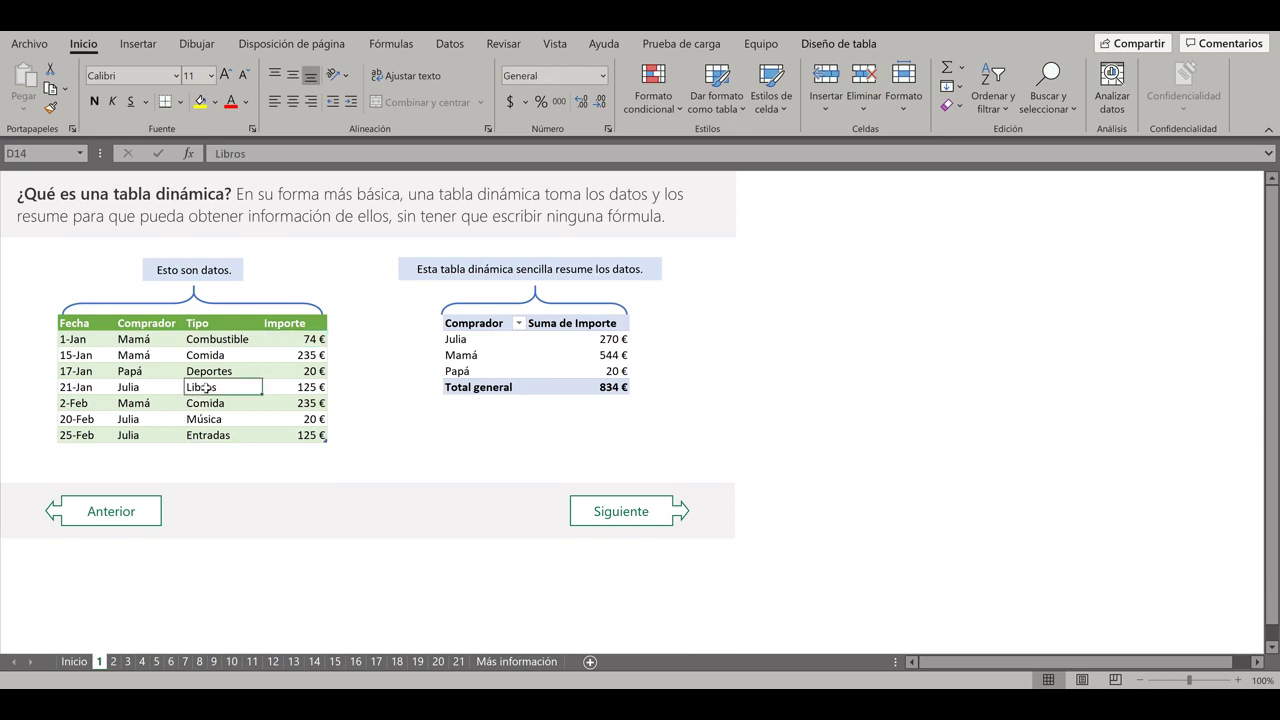
pyautogui.click(313, 390)
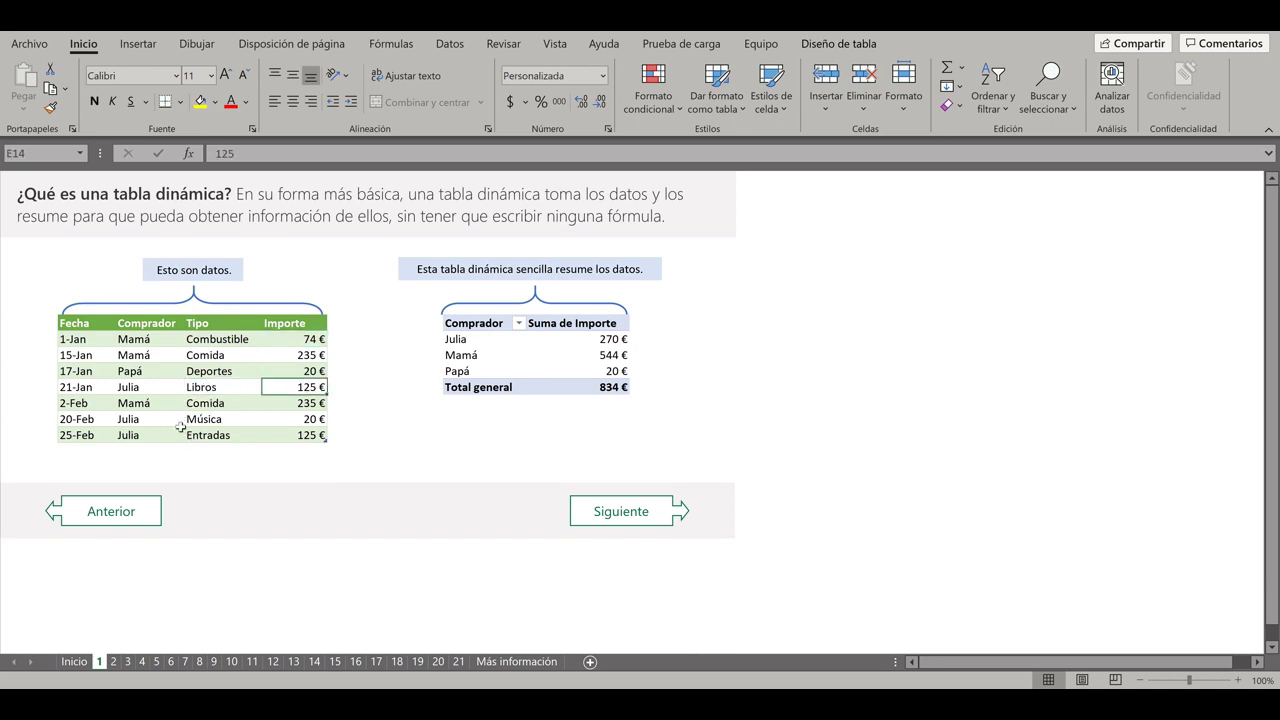
pyautogui.click(308, 421)
pyautogui.click(306, 435)
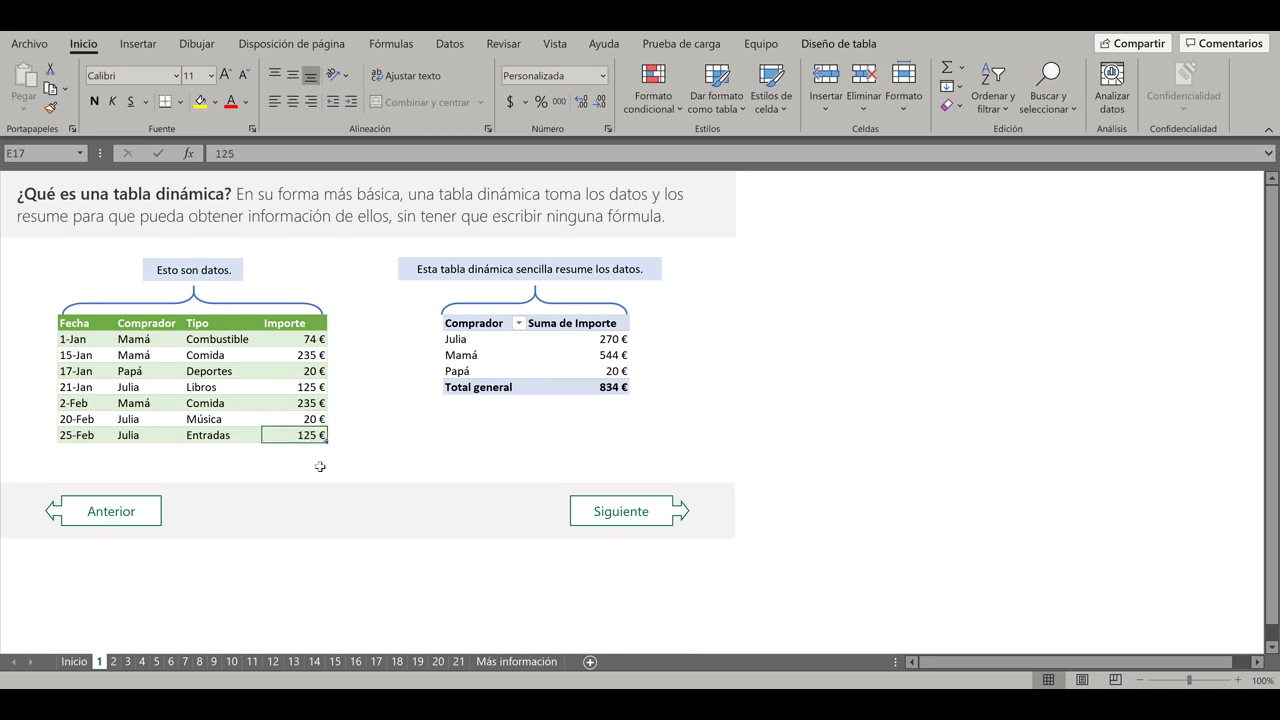
pyautogui.click(607, 340)
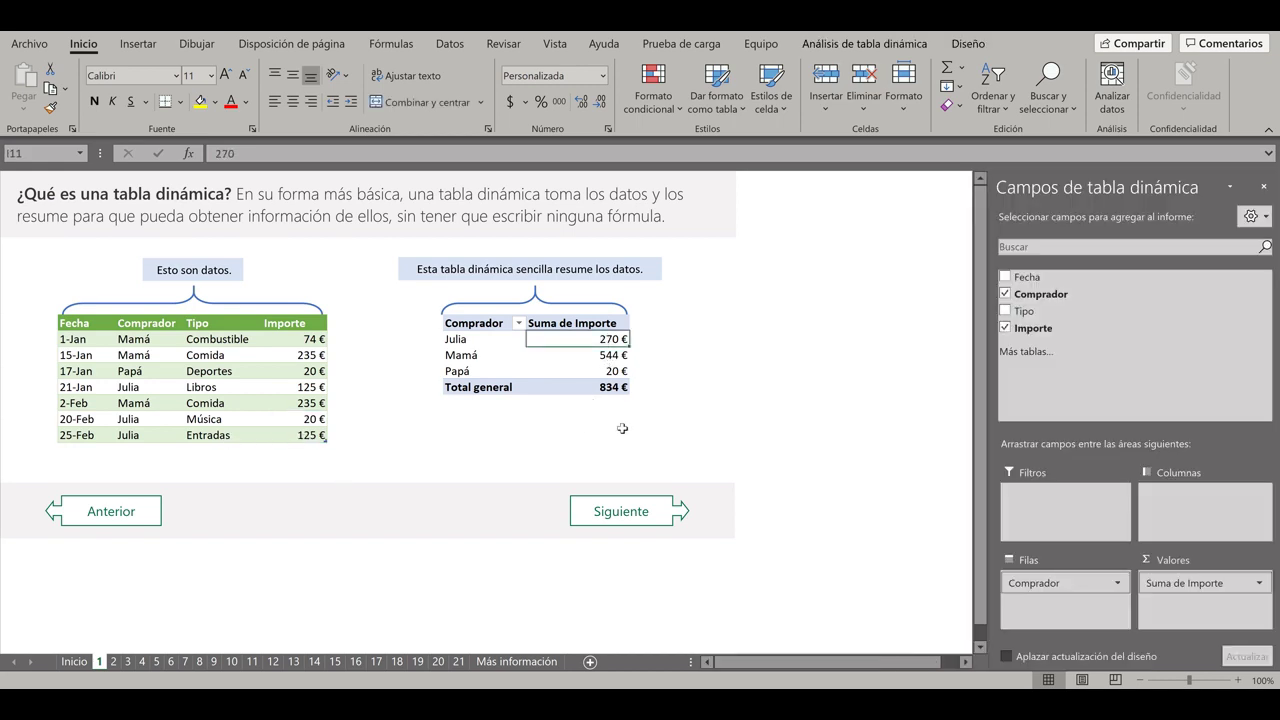
pyautogui.click(470, 340)
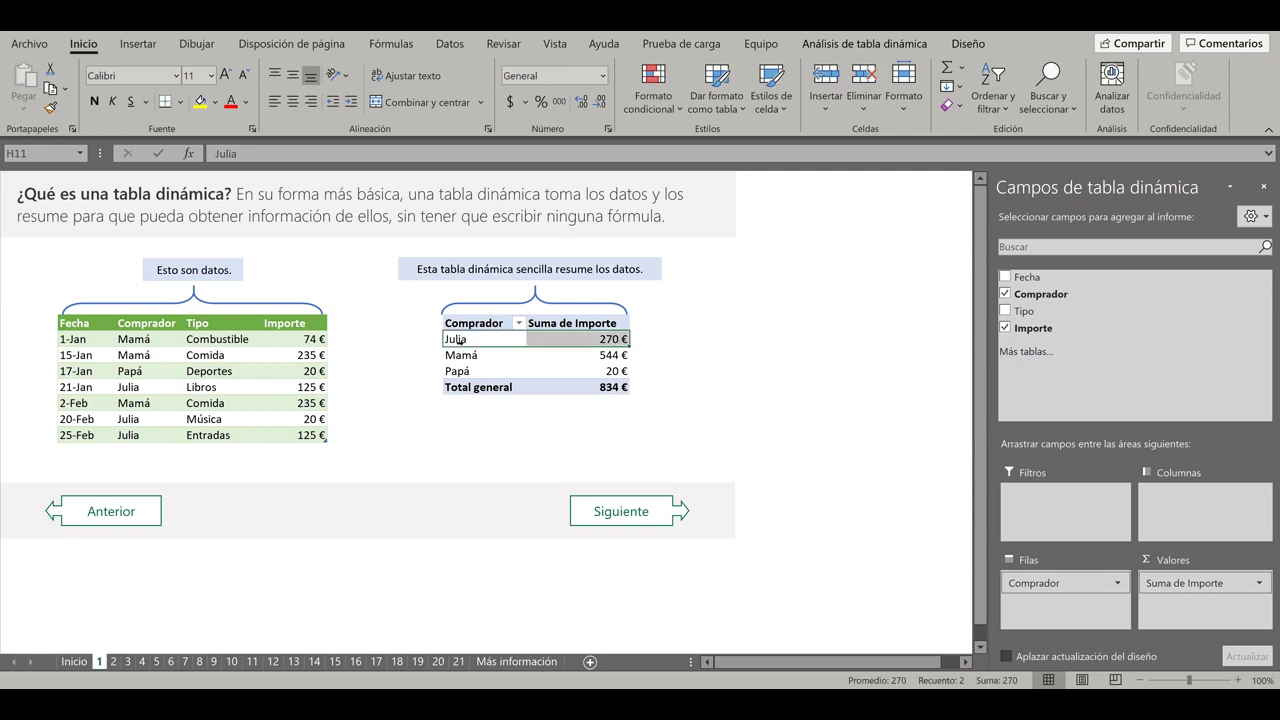
pyautogui.click(483, 355)
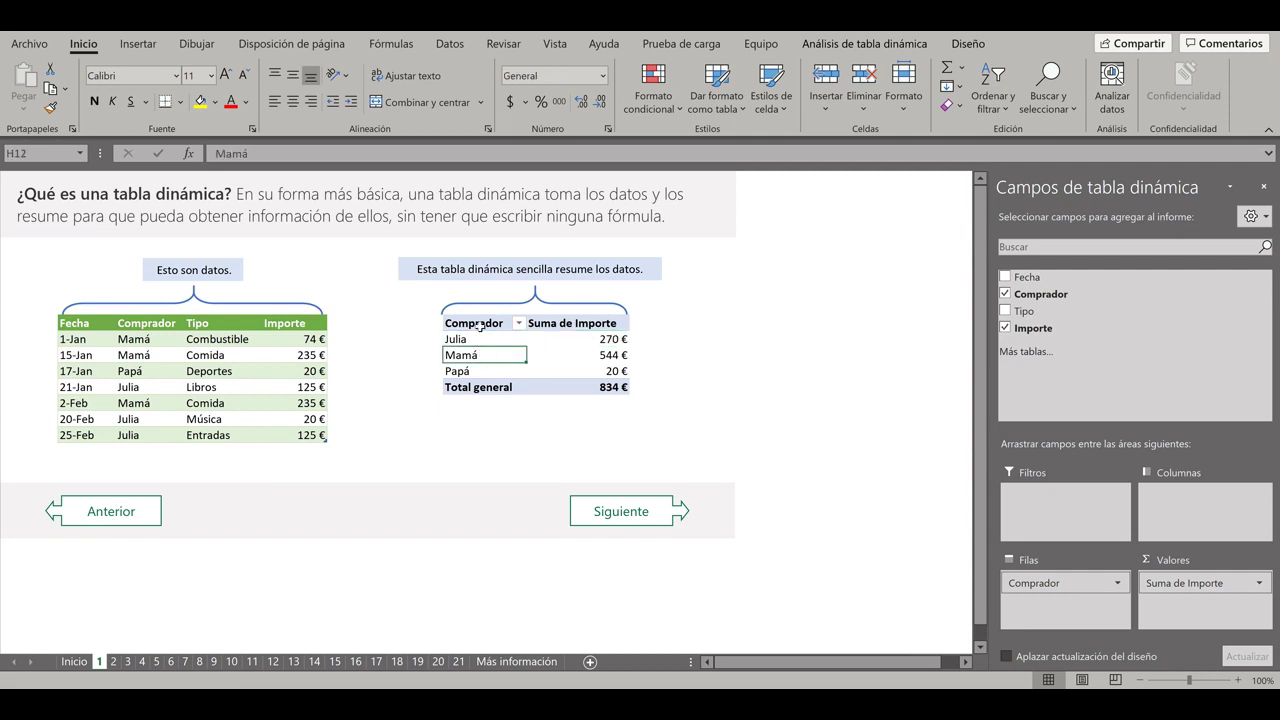
pyautogui.click(480, 325)
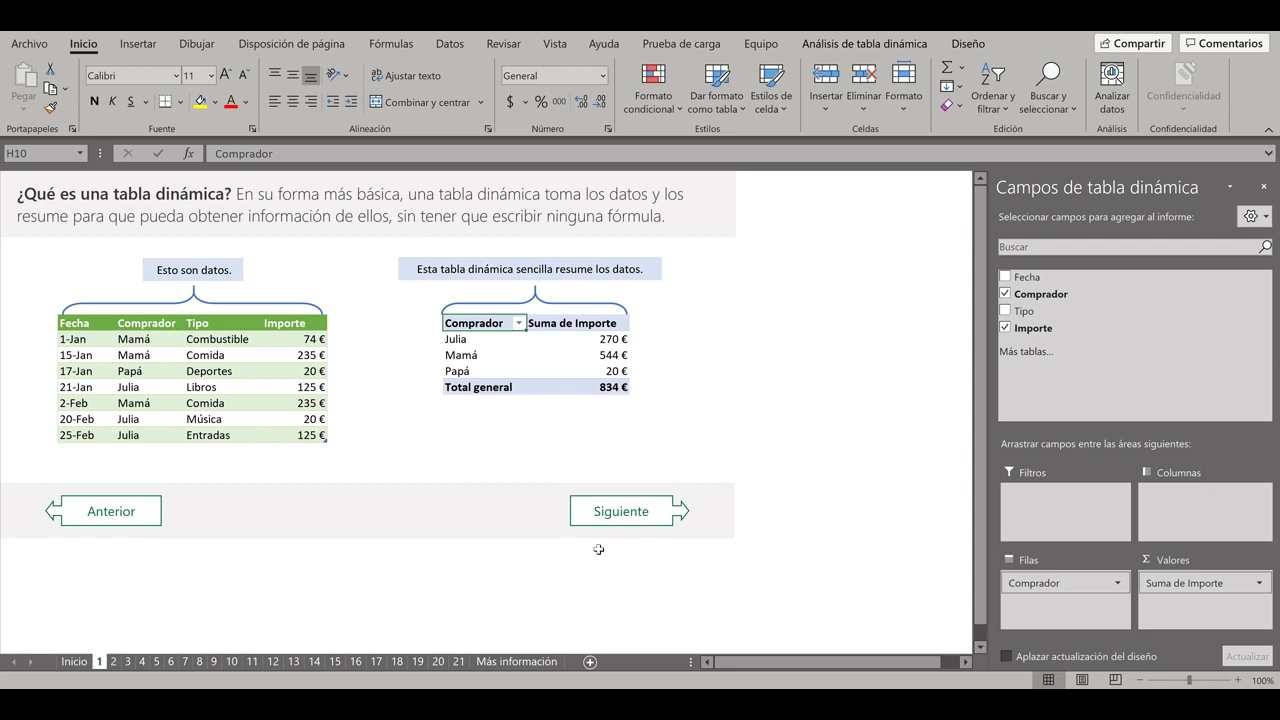
# Examine the pivot table by Tipo and Comprador on sheet 2 and the pivot chart on sheet 3, ending on sheet 4.
pyautogui.click(608, 520)
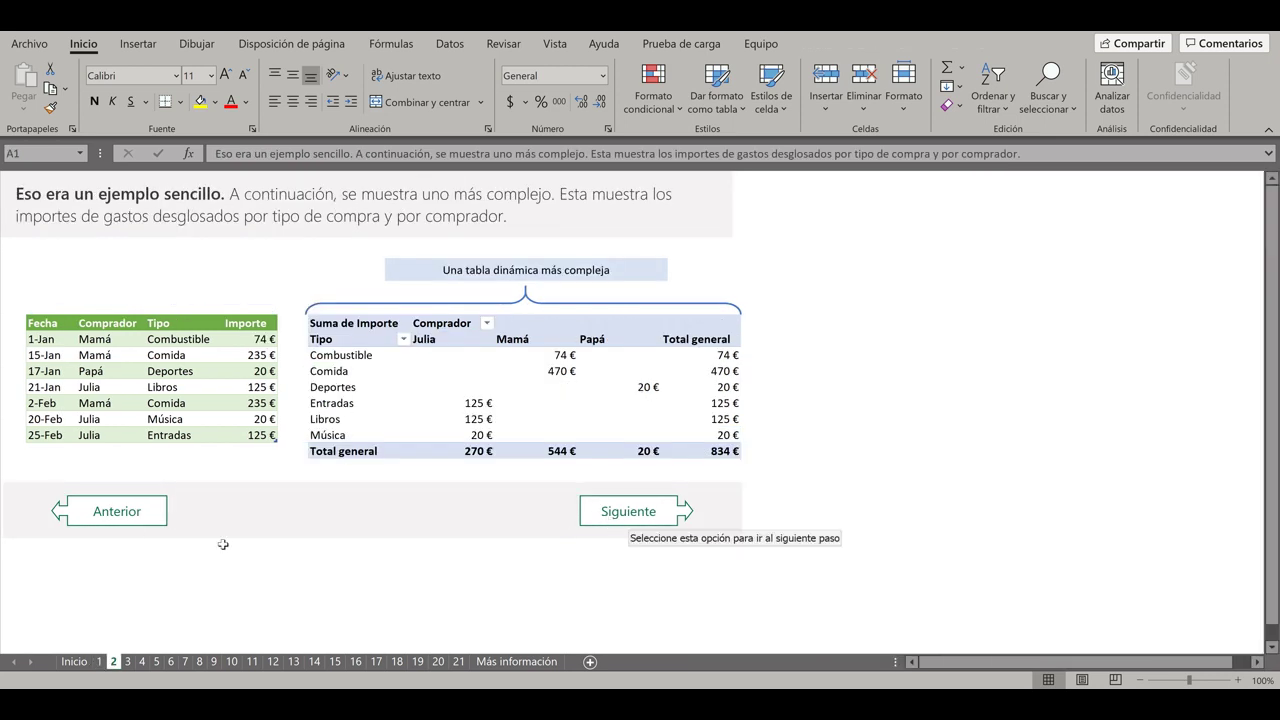
pyautogui.click(135, 514)
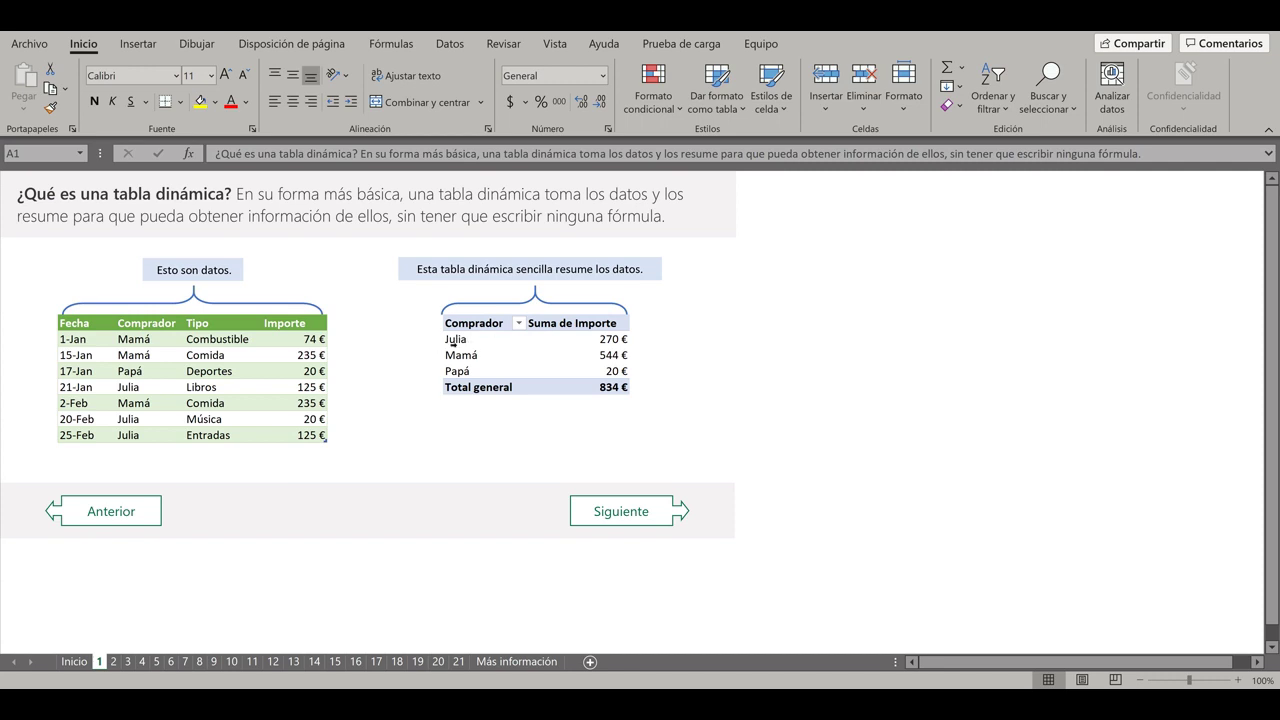
pyautogui.click(623, 512)
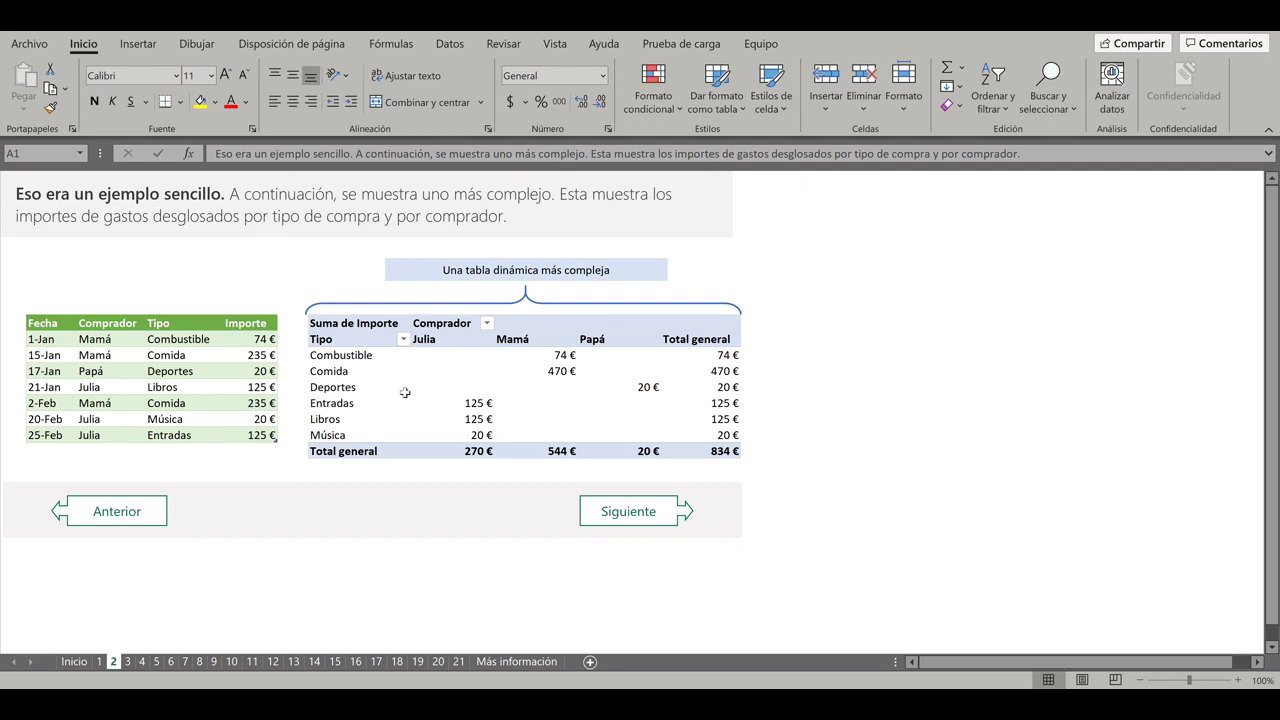
pyautogui.click(330, 340)
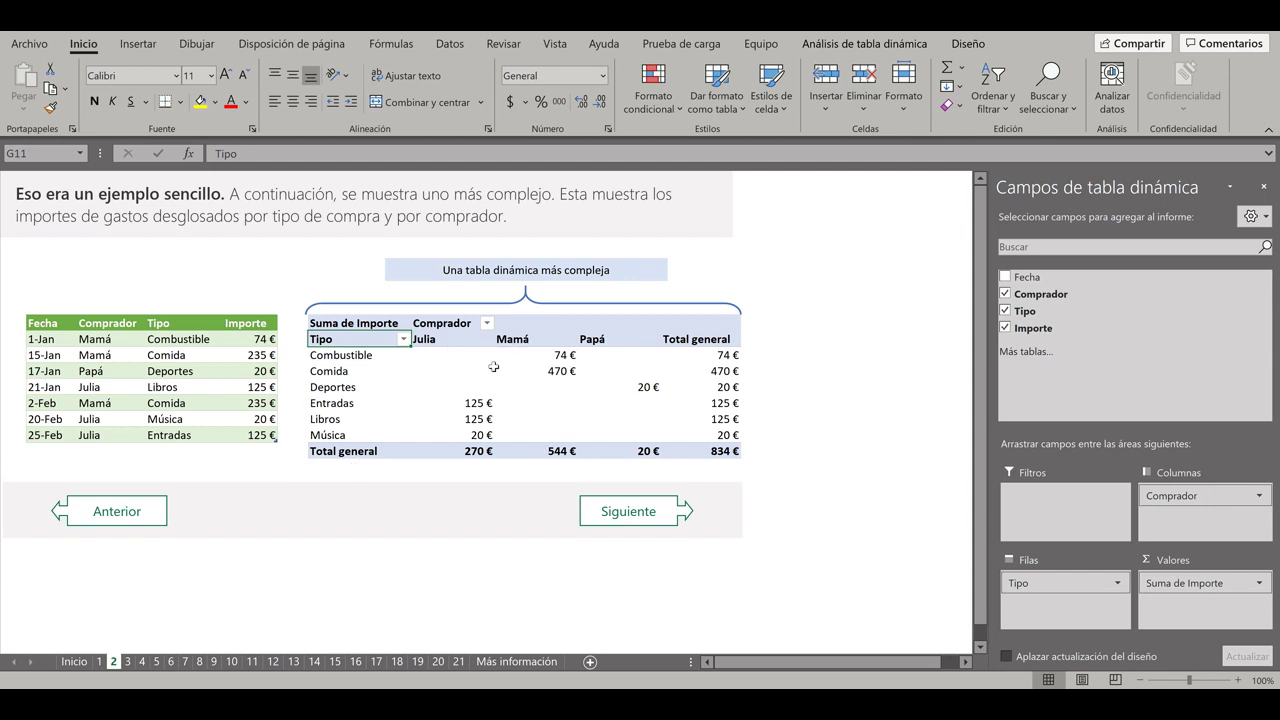
pyautogui.click(620, 518)
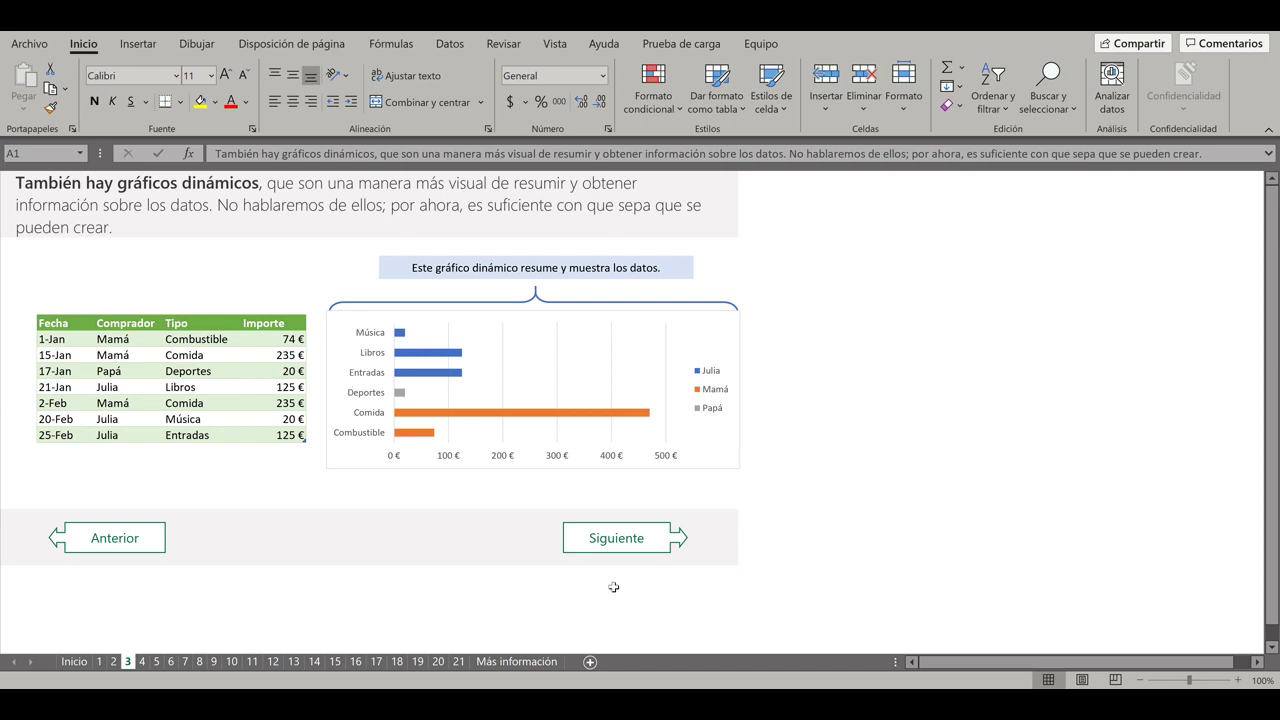
pyautogui.click(604, 541)
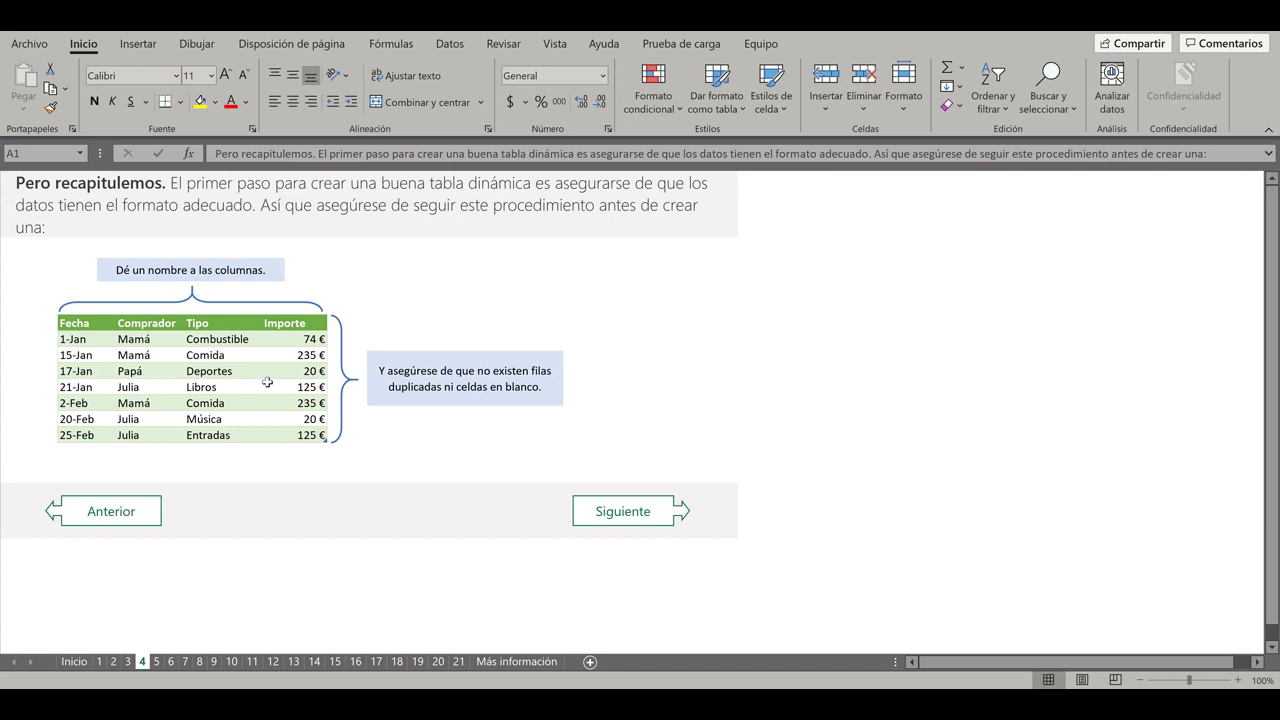
# Select the whole data table on sheet 4 and review the Quitar duplicados column options without applying them.
pyautogui.click(84, 325)
pyautogui.moveTo(84, 325); pyautogui.dragTo(300, 441)
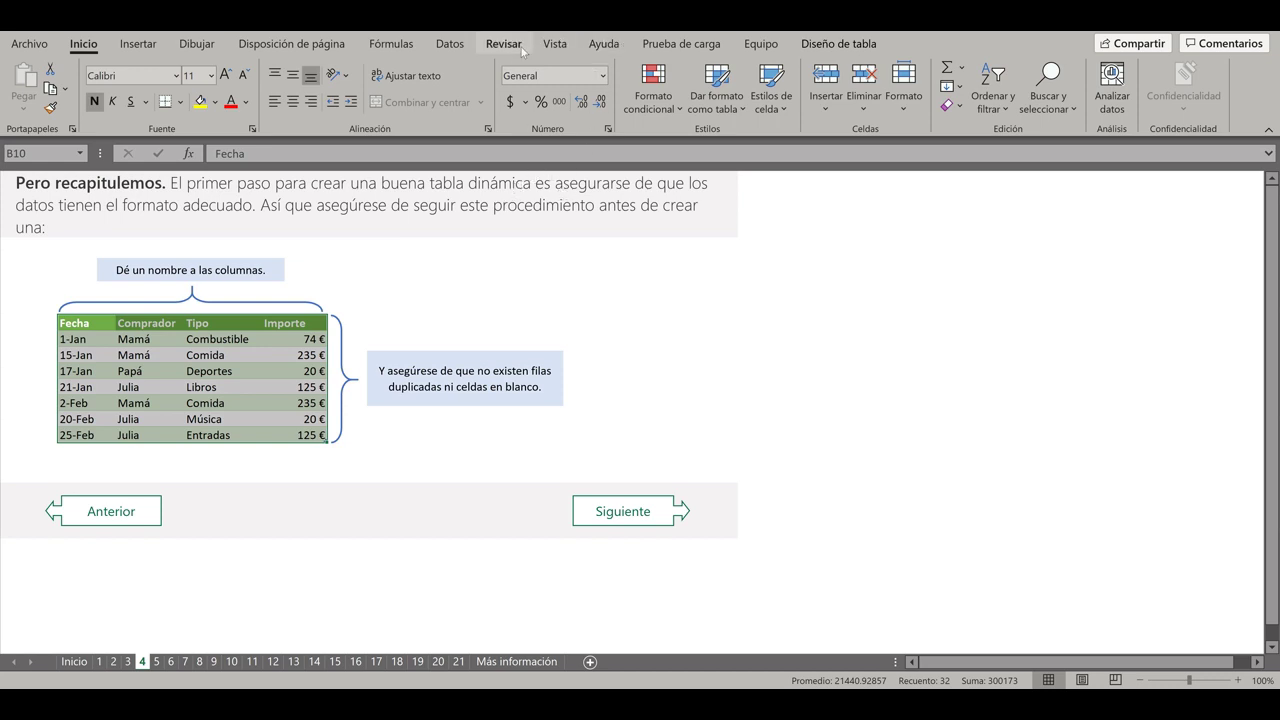
pyautogui.click(461, 46)
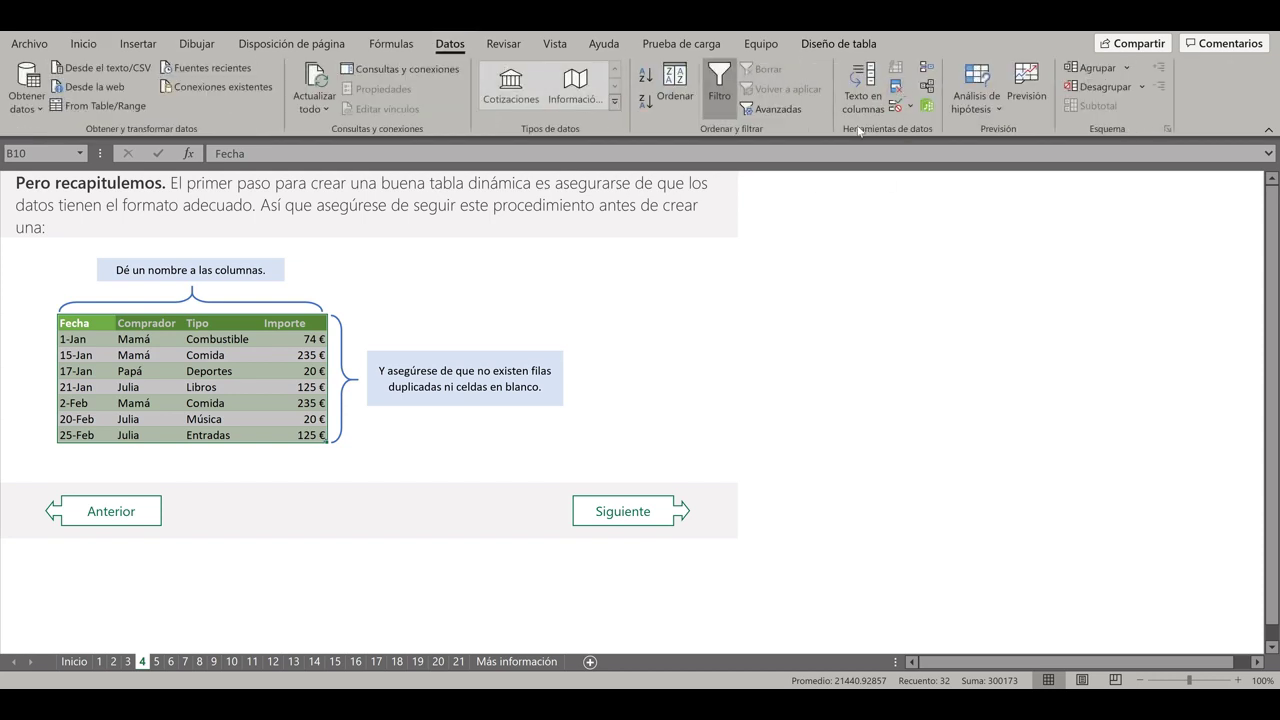
pyautogui.click(896, 88)
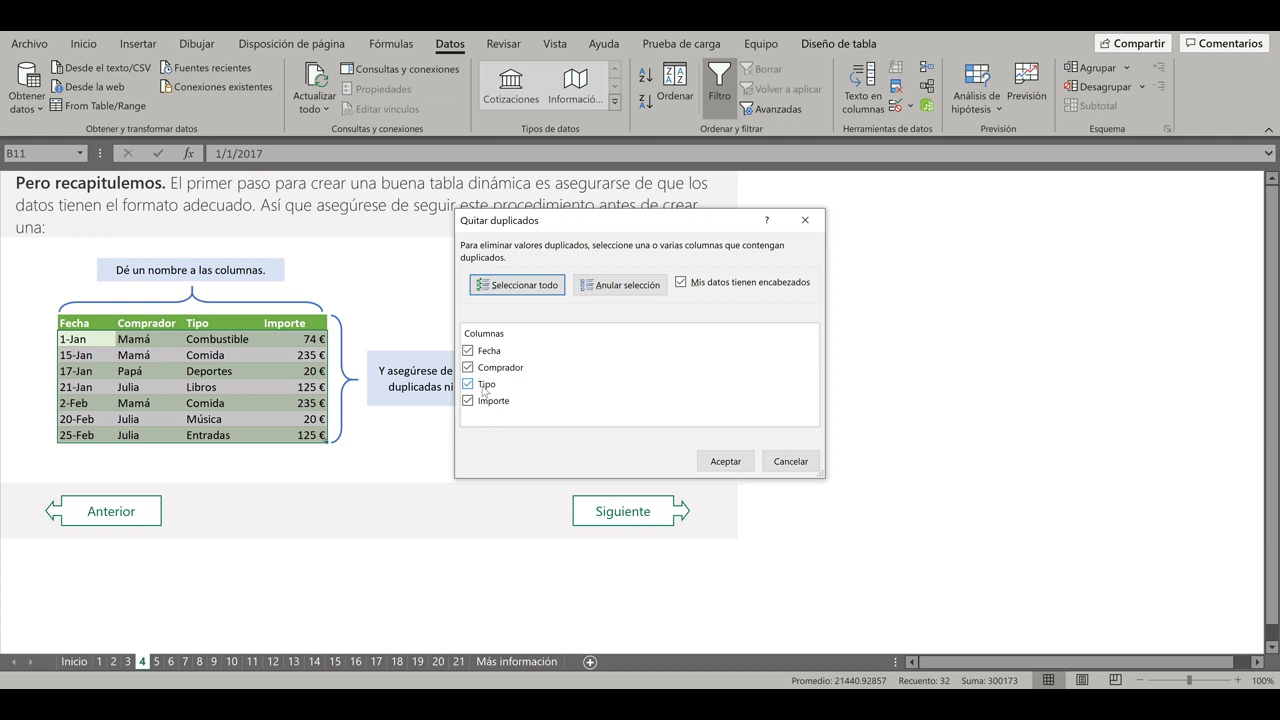
pyautogui.click(790, 461)
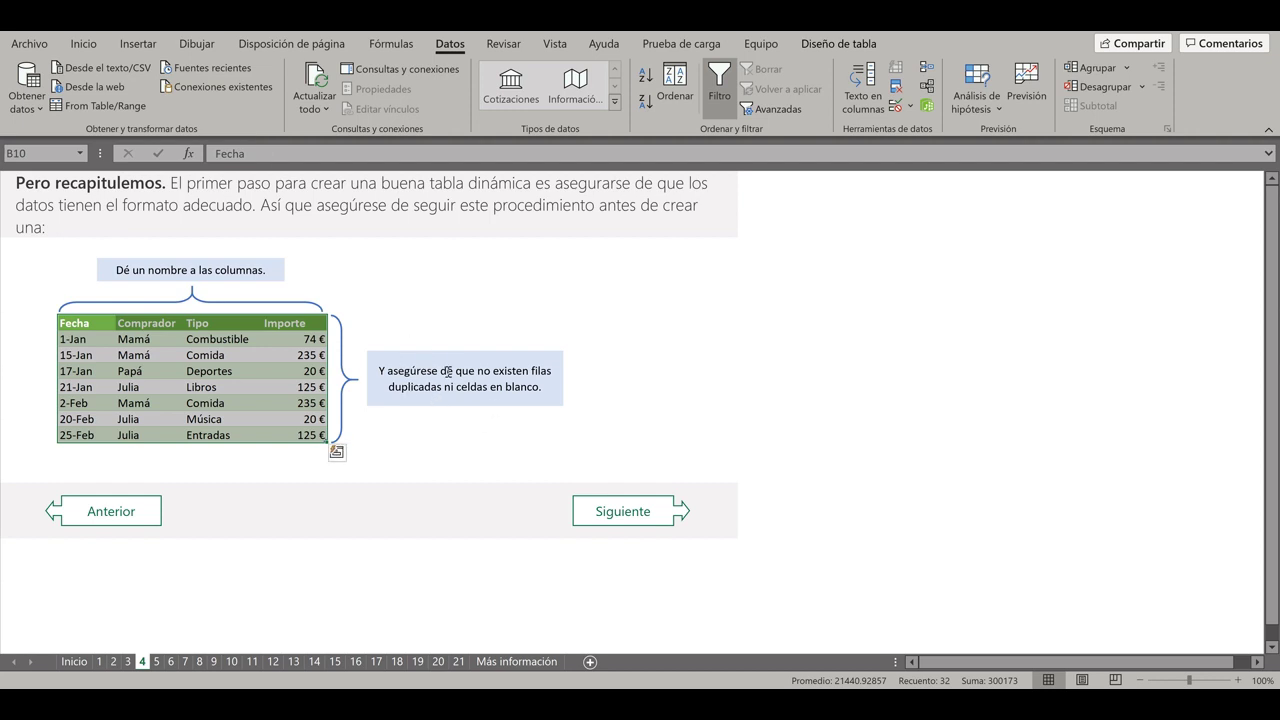
# Advance through the lessons on fields and on the Importe field to the small pivot table example on sheet 7.
pyautogui.click(626, 519)
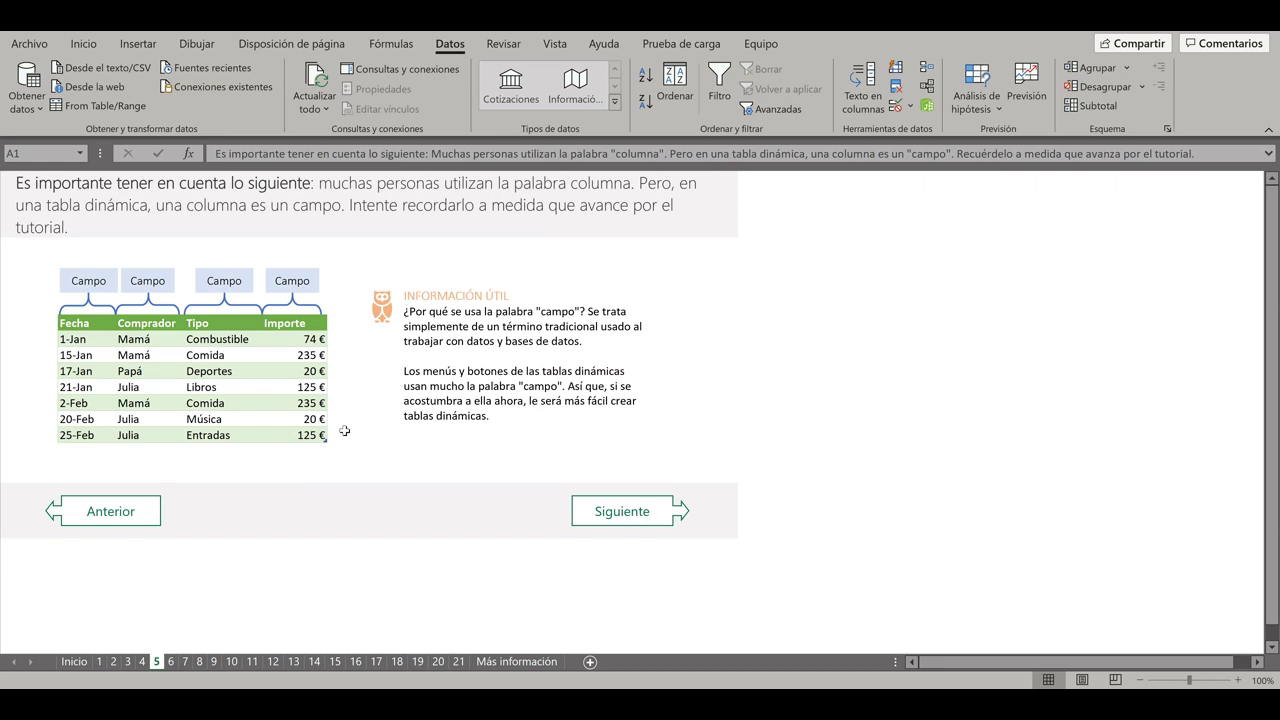
pyautogui.click(637, 517)
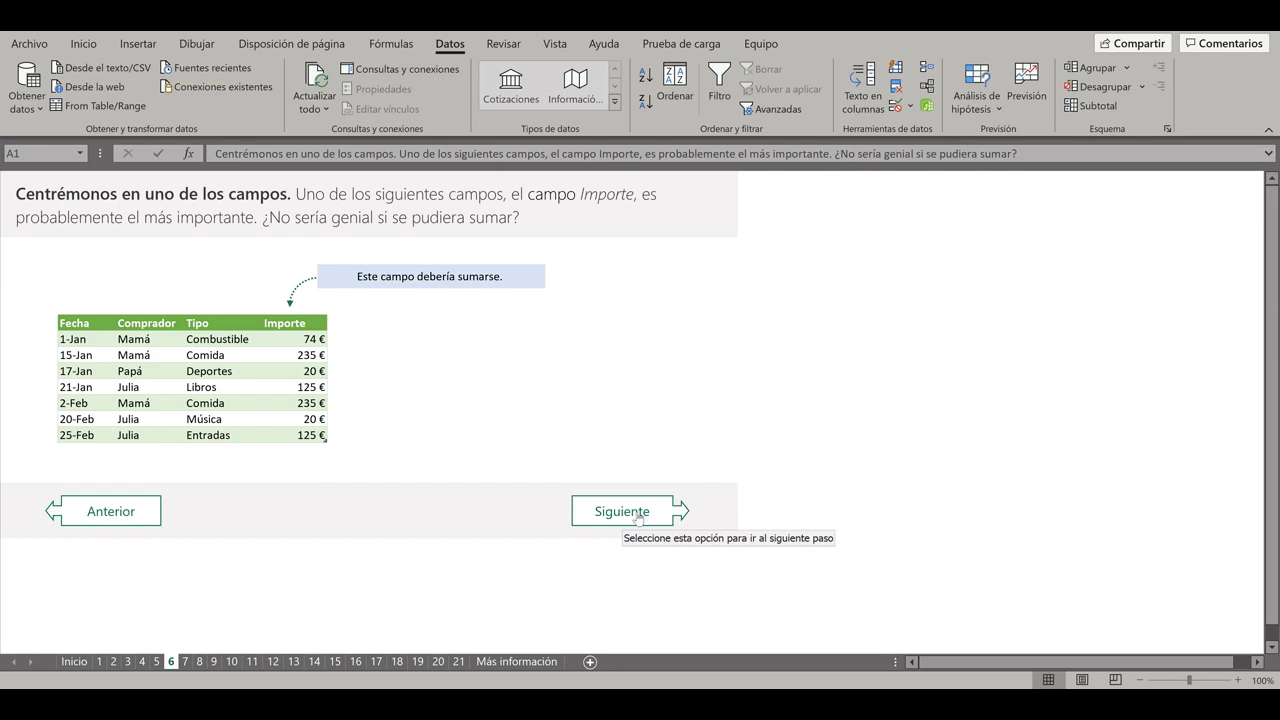
pyautogui.click(638, 516)
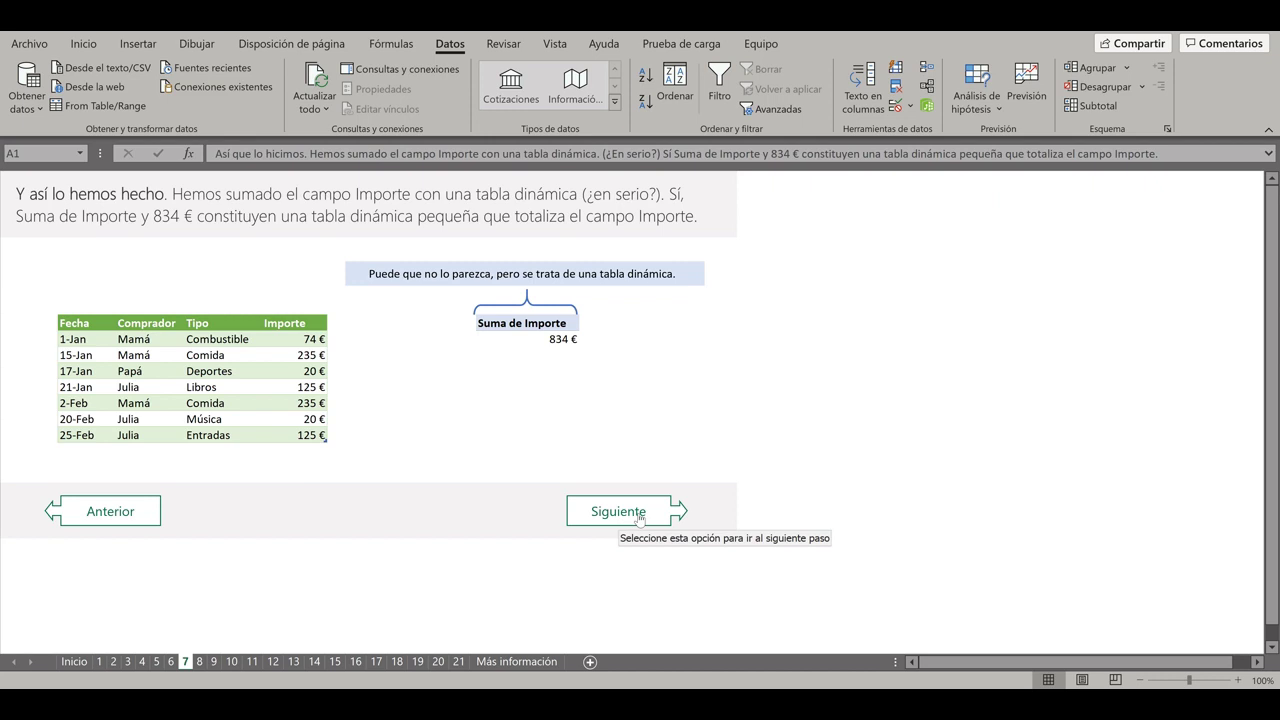
# Check the Suma de Importe pivot table against the sum of the Importe column, and continue to the value field lesson on sheet 8.
pyautogui.click(527, 328)
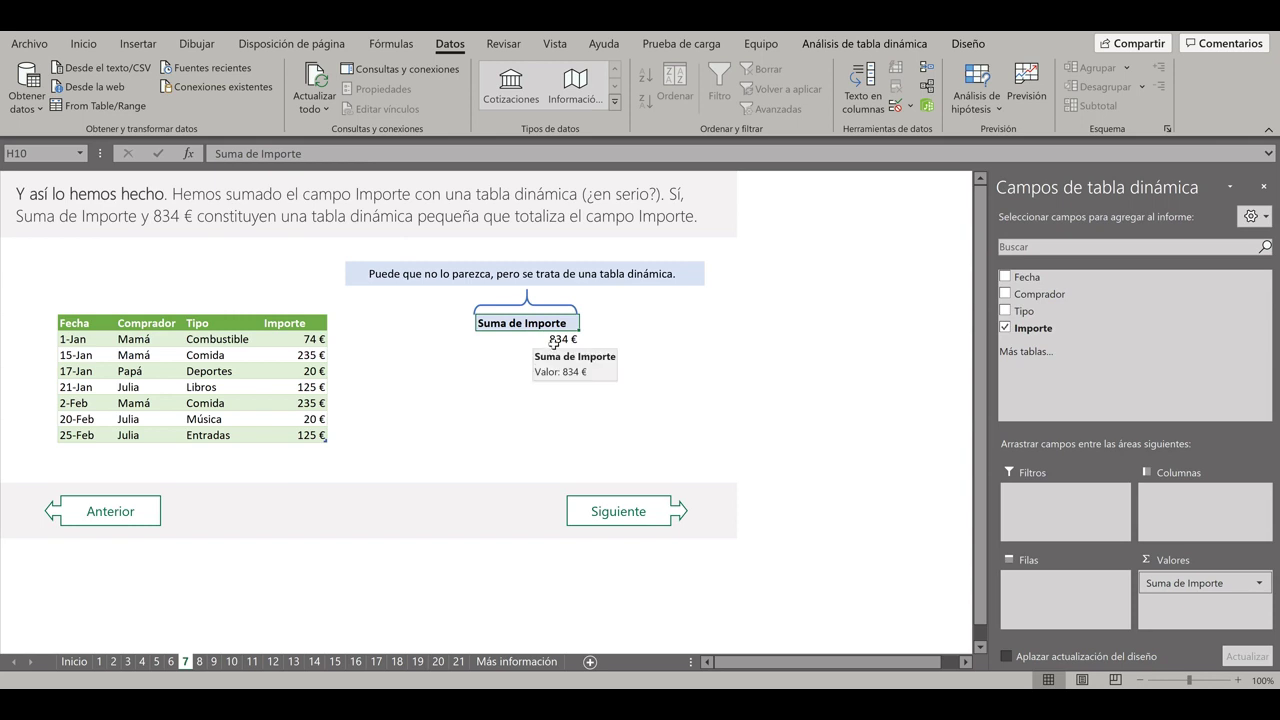
pyautogui.click(555, 346)
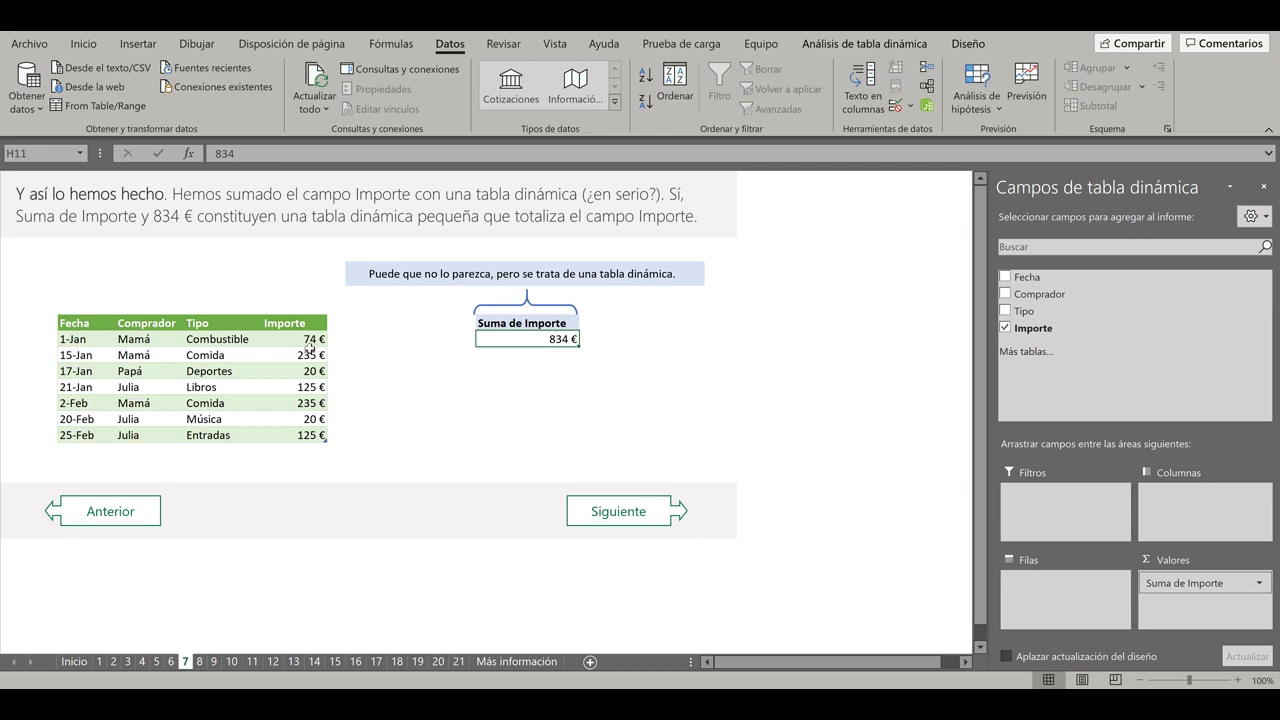
pyautogui.moveTo(305, 340); pyautogui.dragTo(305, 442)
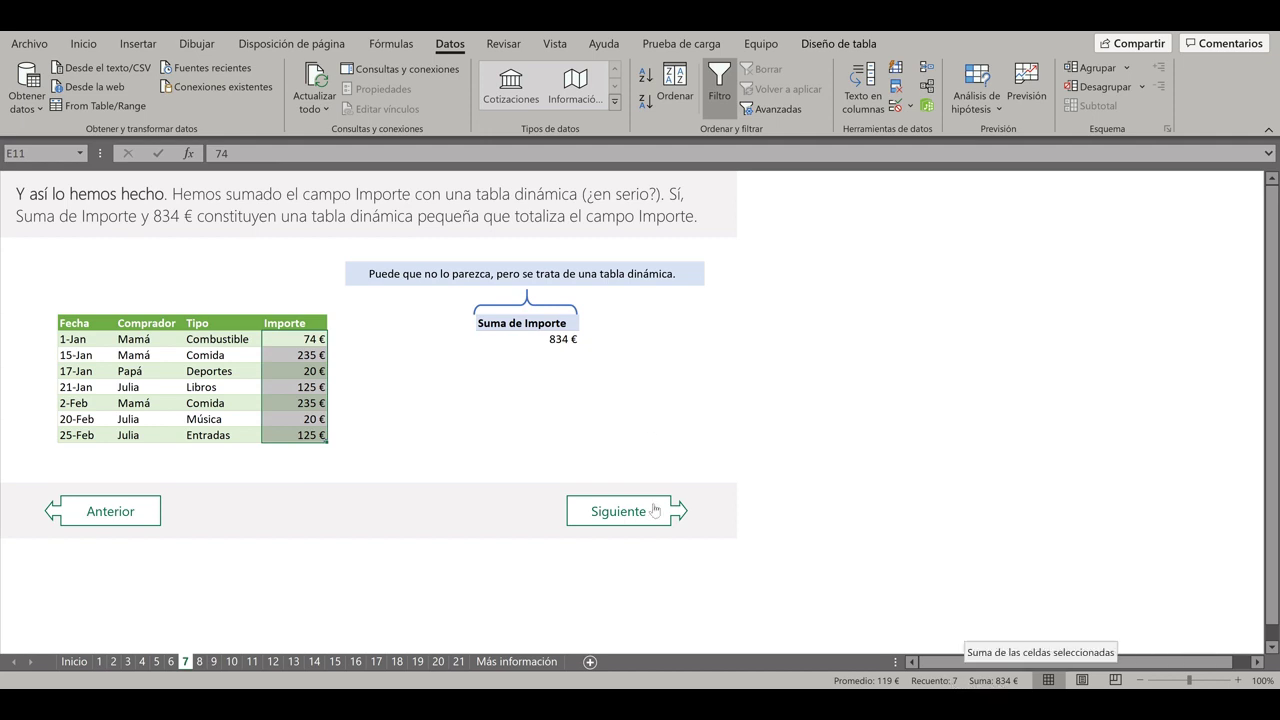
pyautogui.click(545, 338)
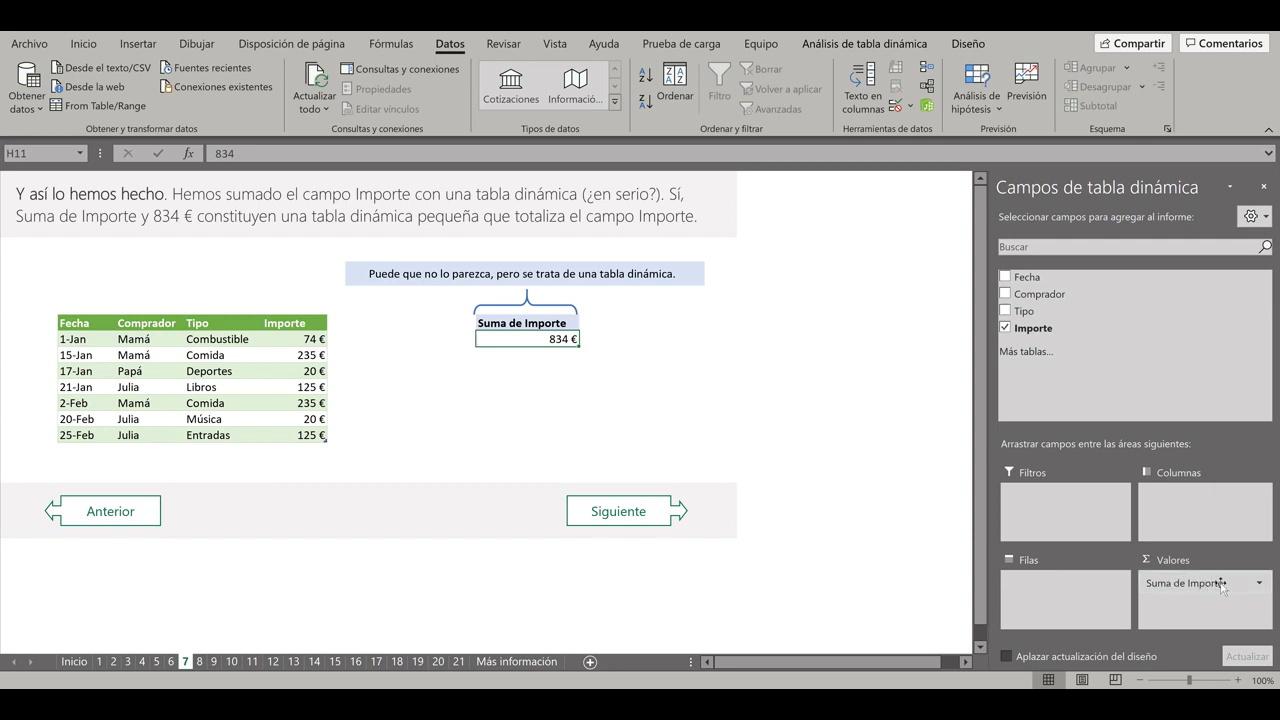
pyautogui.click(628, 512)
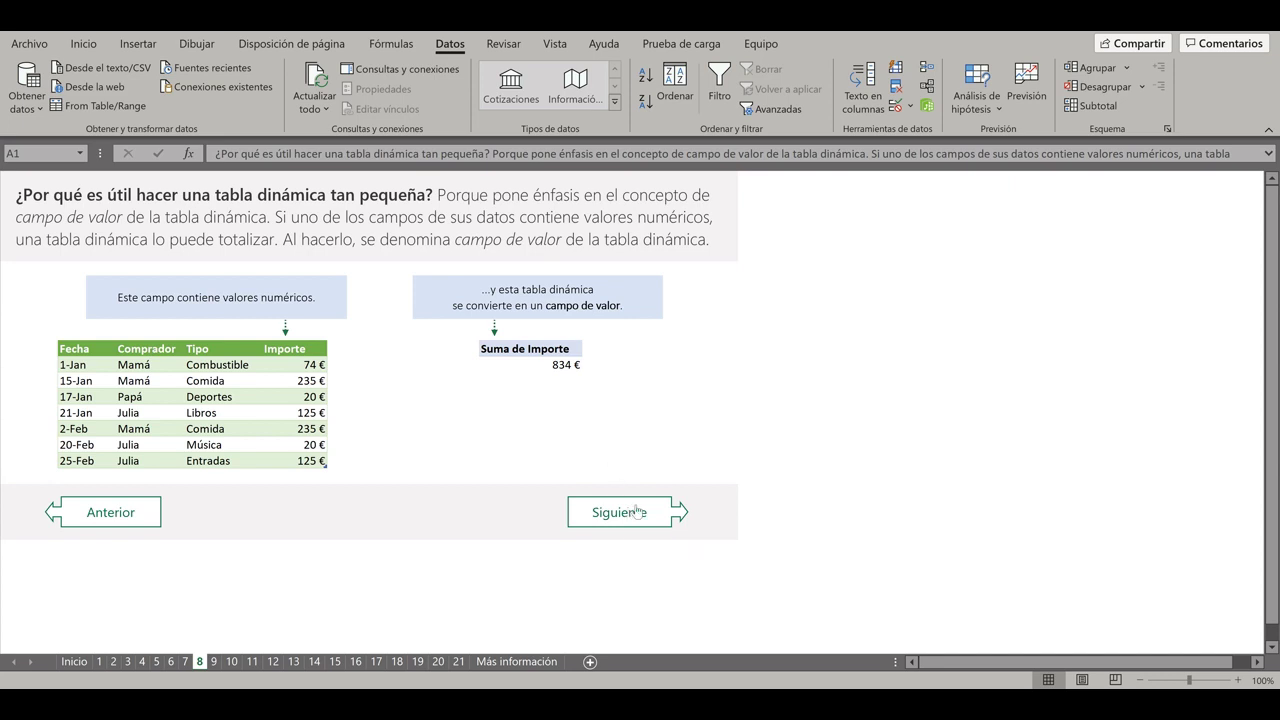
# Inspect the Suma de Importe value field on sheet 8 and the Comprador pivot table on sheet 9, ending on sheet 10.
pyautogui.click(538, 356)
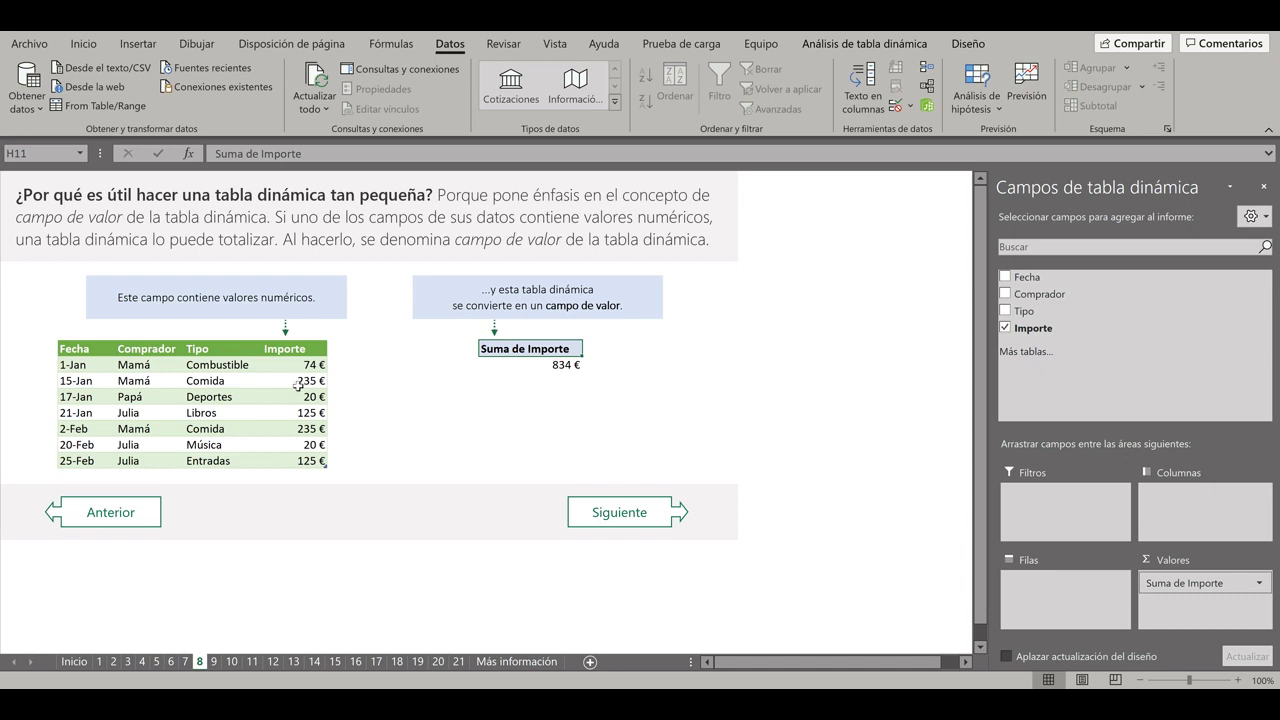
pyautogui.click(648, 517)
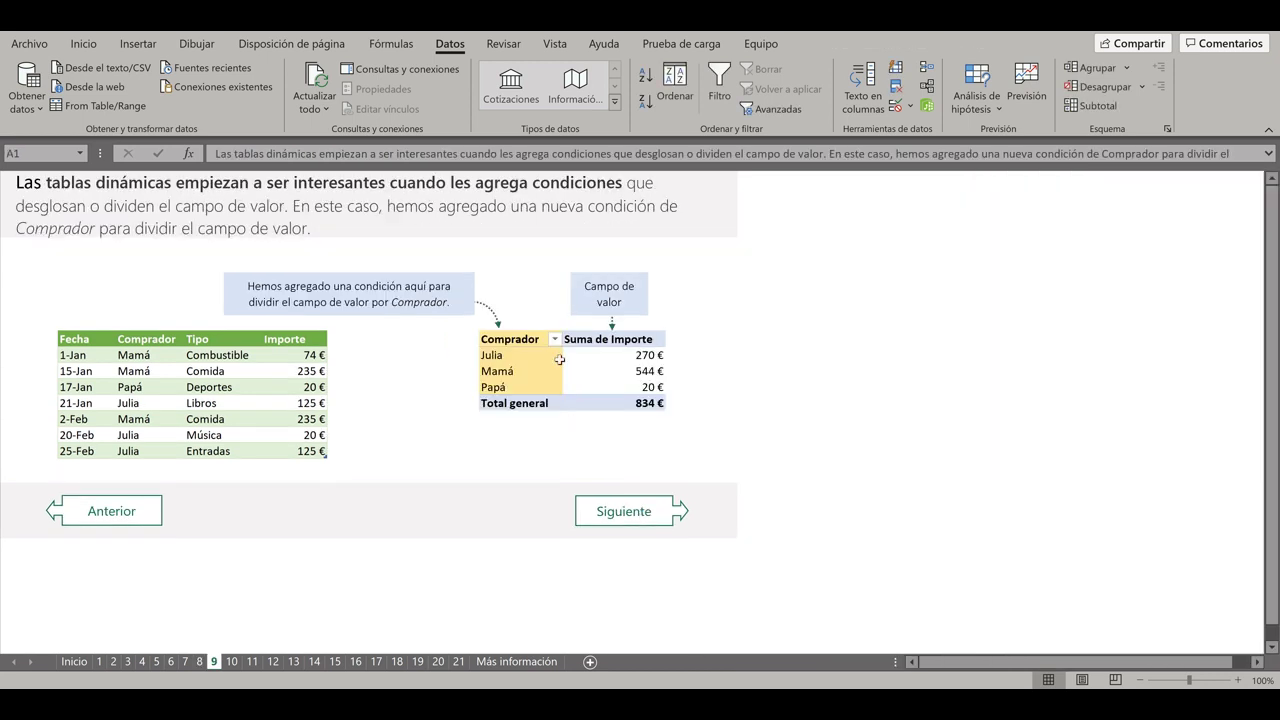
pyautogui.click(530, 342)
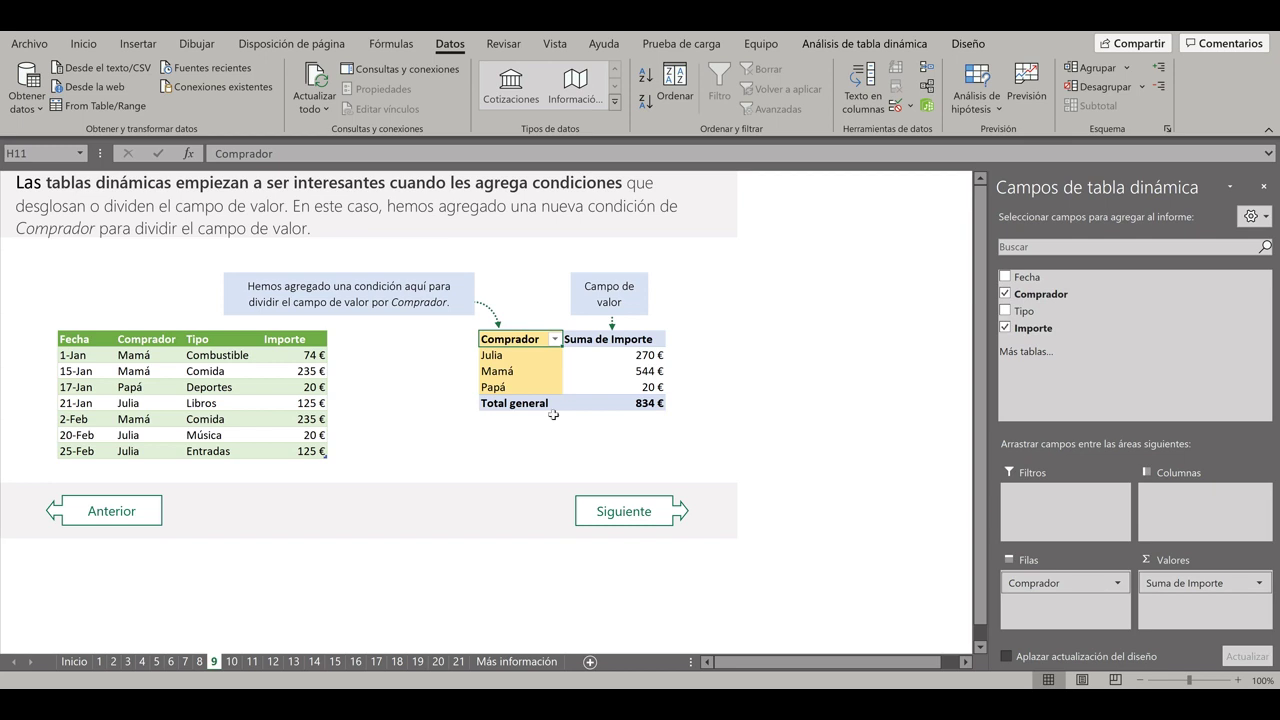
pyautogui.click(511, 357)
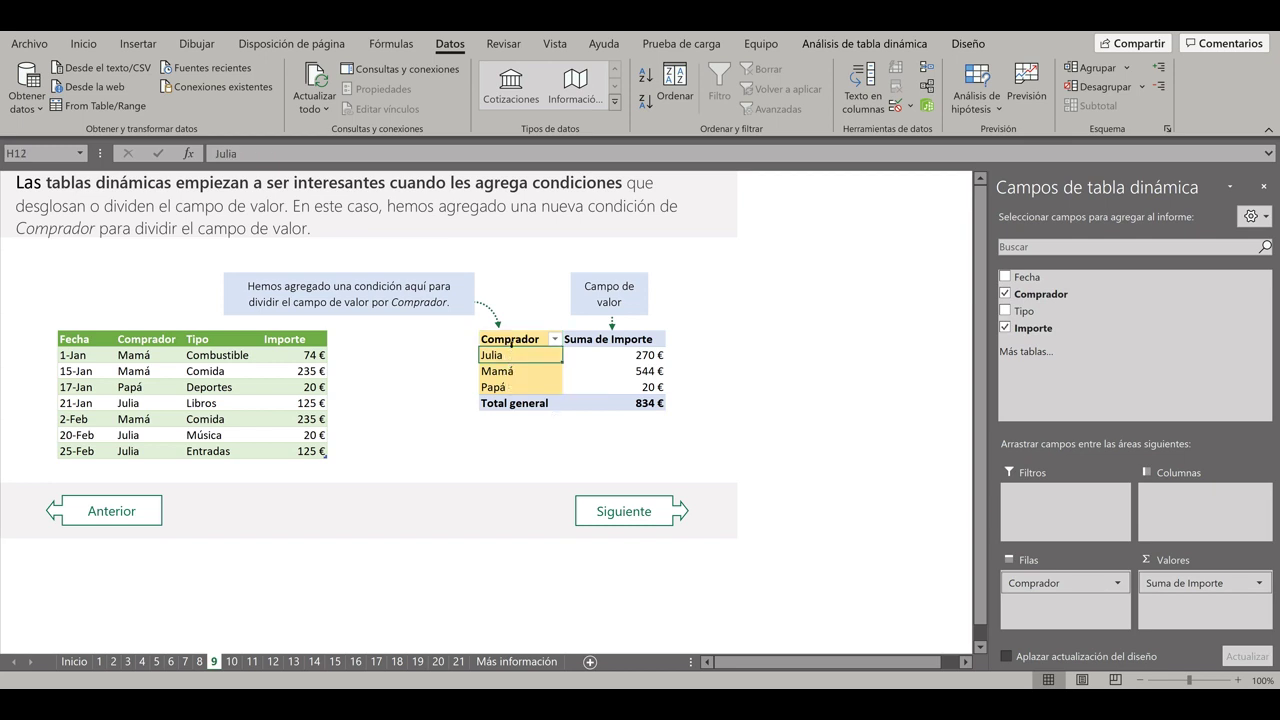
pyautogui.click(511, 340)
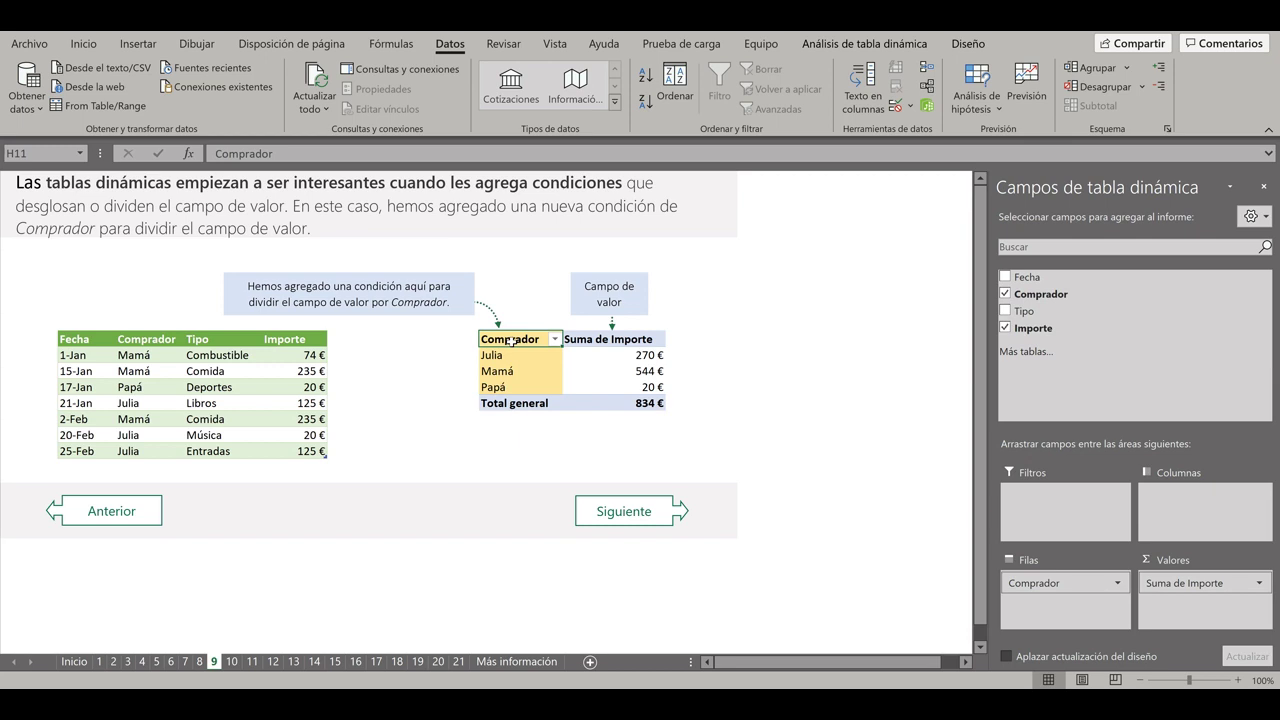
pyautogui.click(511, 355)
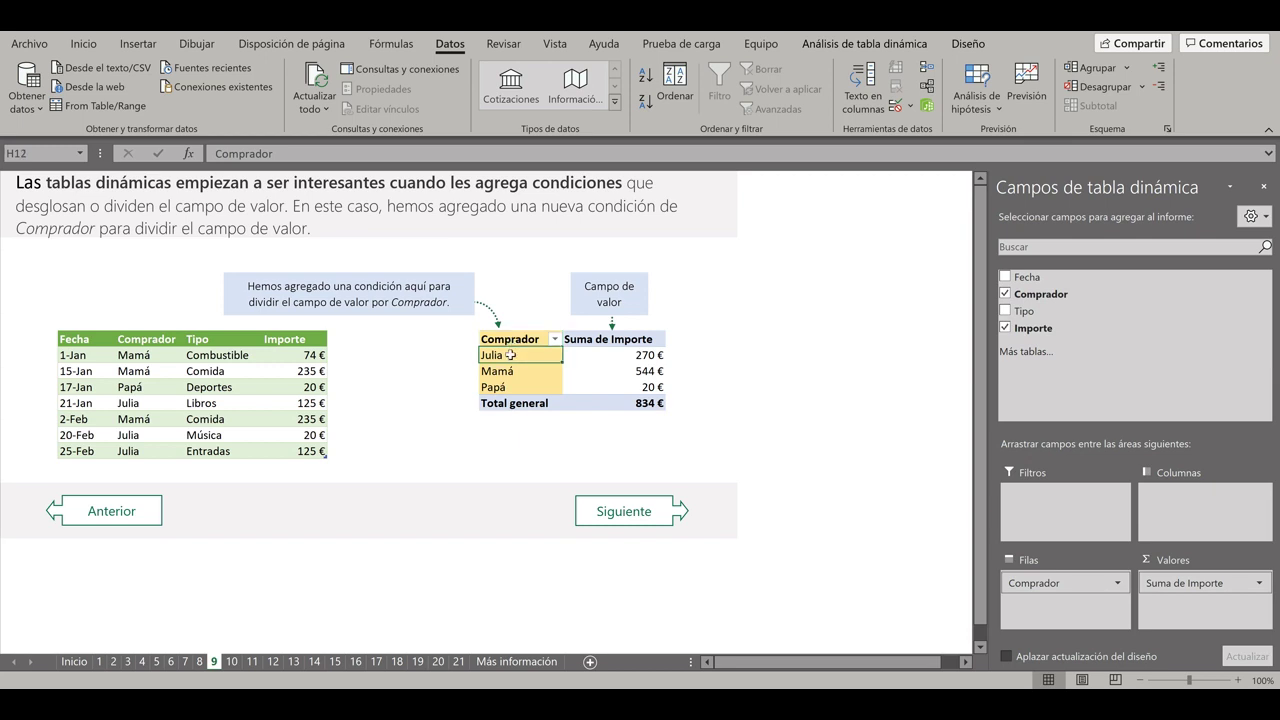
pyautogui.click(496, 371)
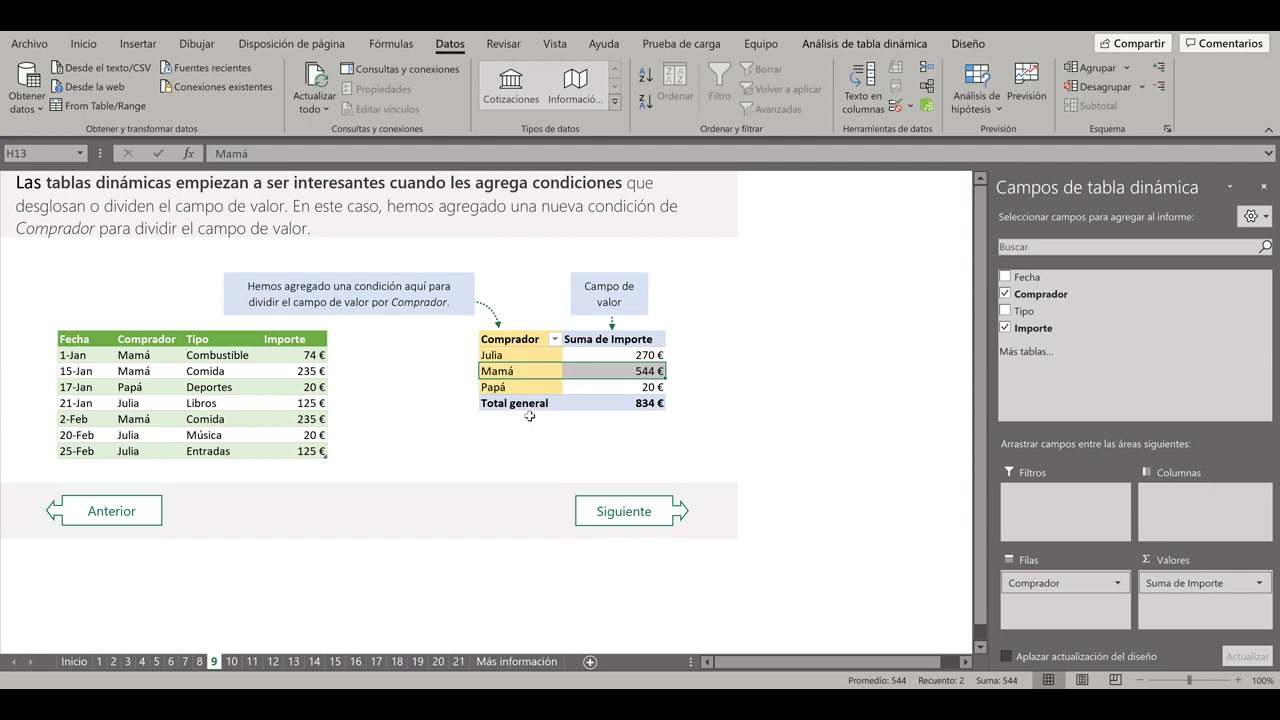
pyautogui.click(619, 514)
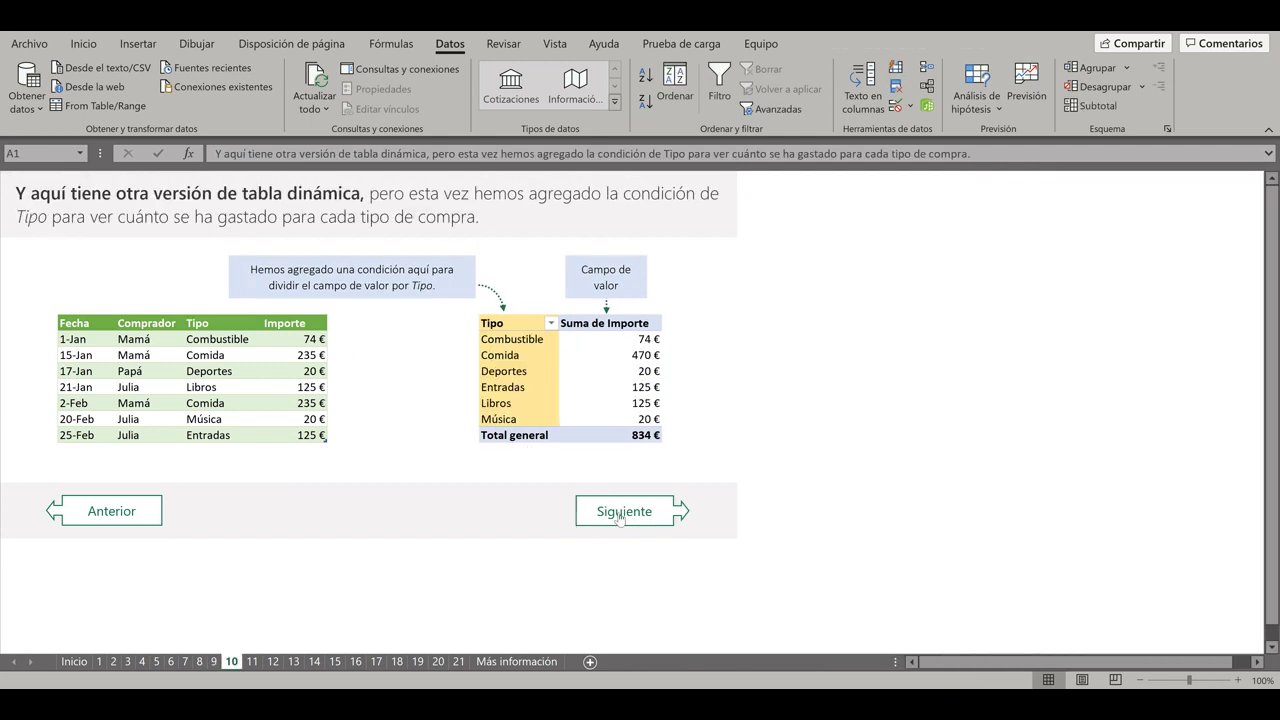
# Examine how the pivot table on sheet 10 breaks down Importe by Tipo, and continue to the row field lesson on sheet 11.
pyautogui.click(508, 342)
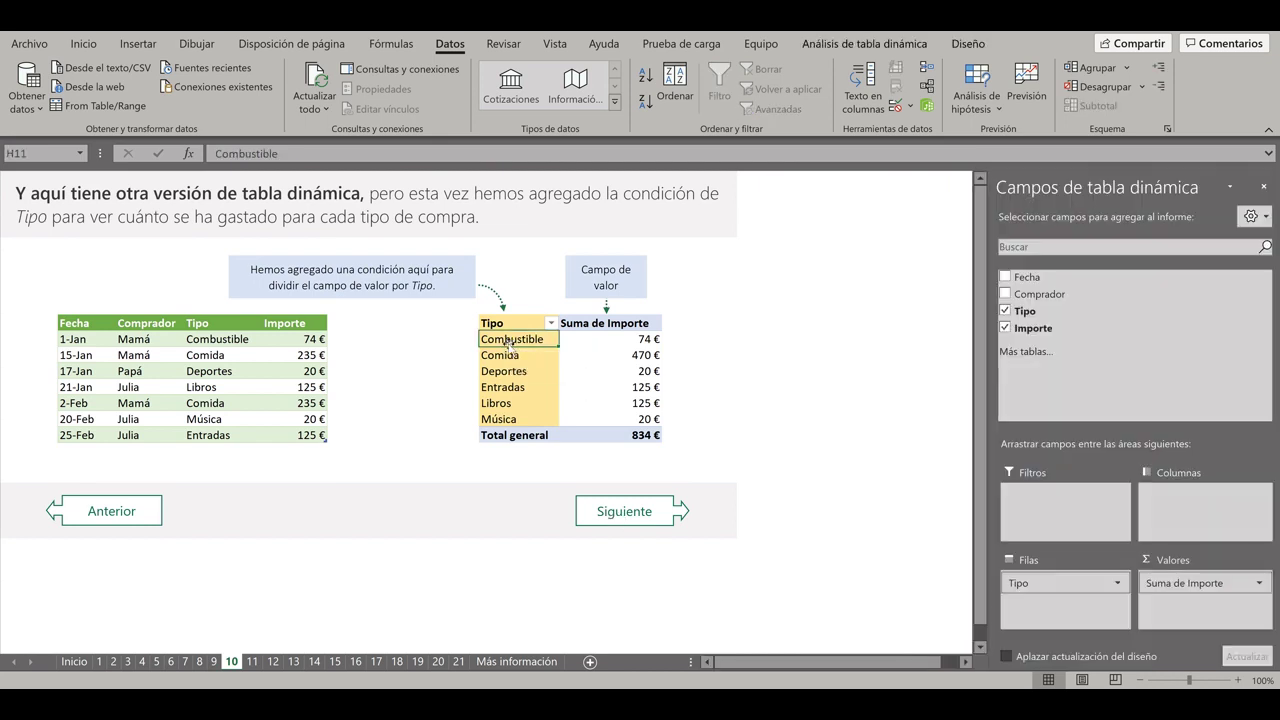
pyautogui.click(505, 324)
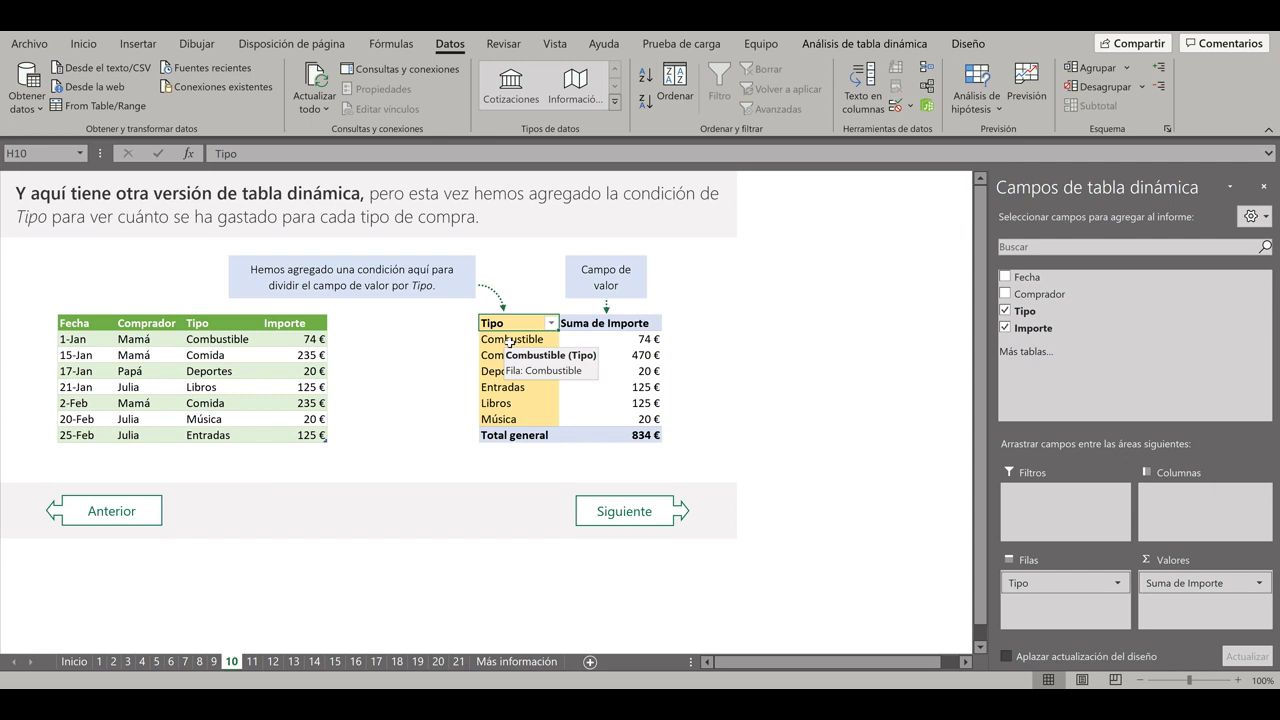
pyautogui.click(641, 522)
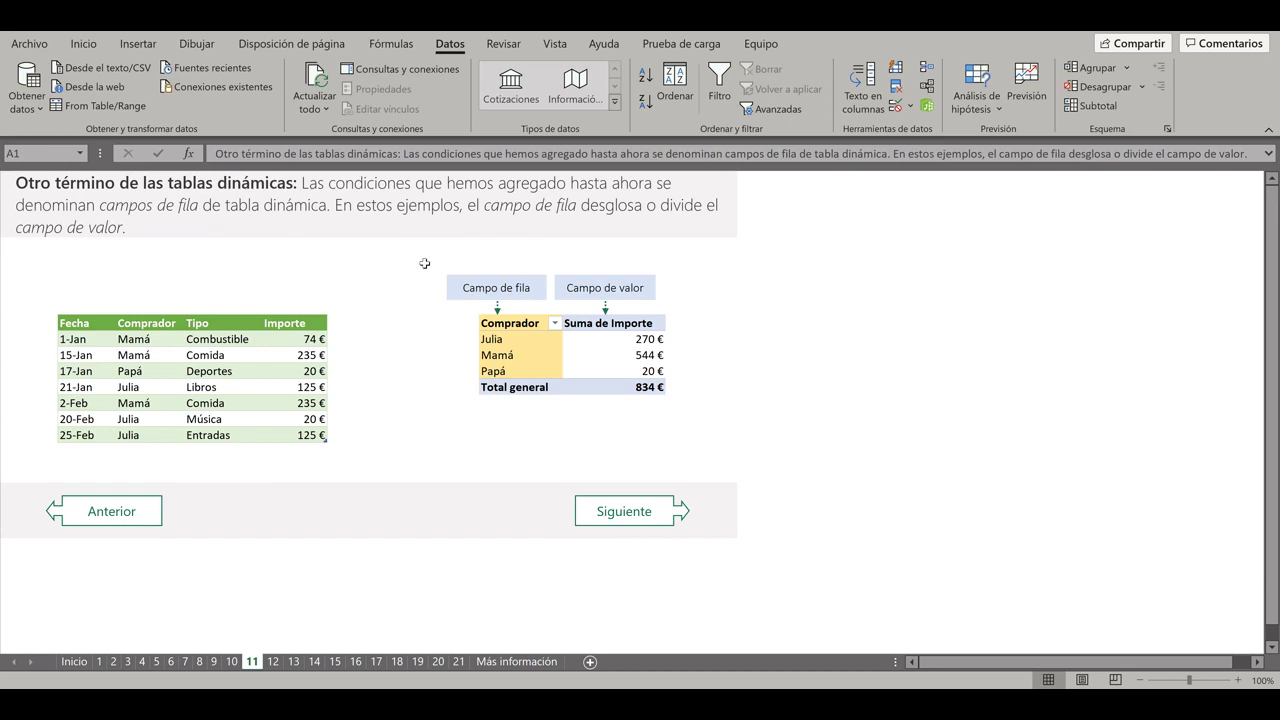
# Inspect the individual buyer entries of the Comprador row field on sheet 11, and continue to the review on sheet 12.
pyautogui.click(492, 340)
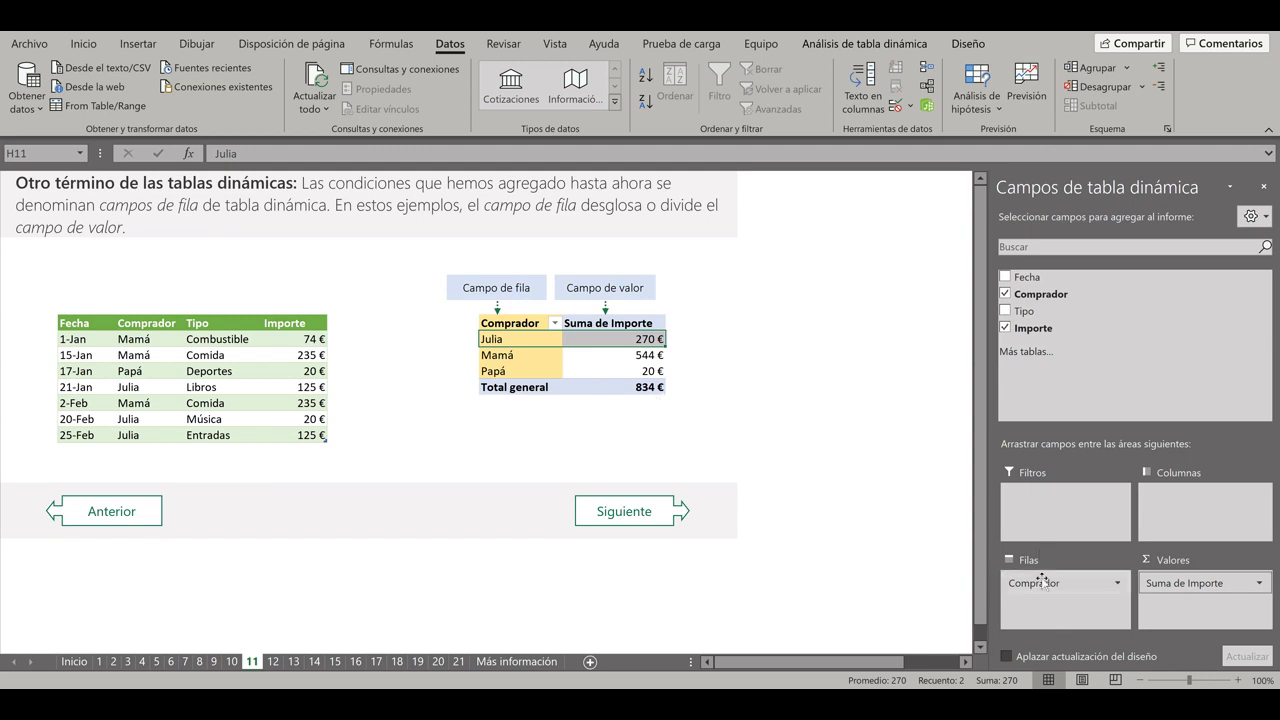
pyautogui.click(492, 355)
pyautogui.click(509, 370)
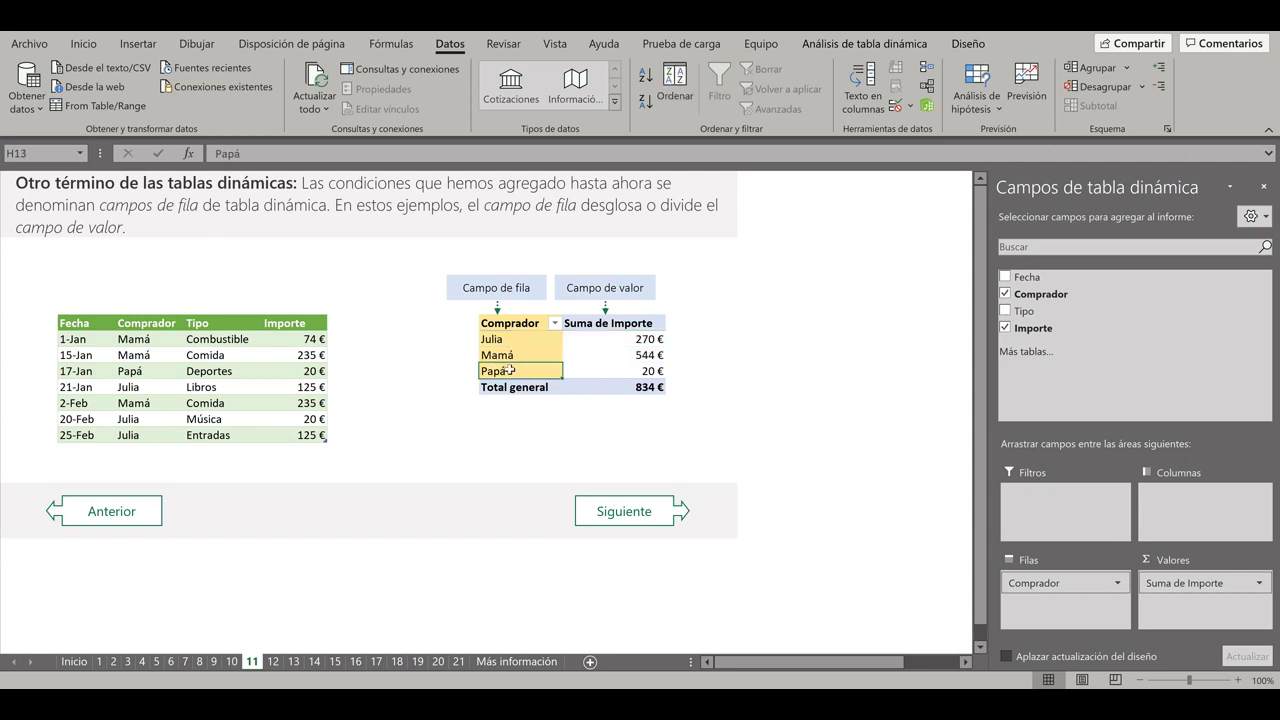
pyautogui.click(503, 345)
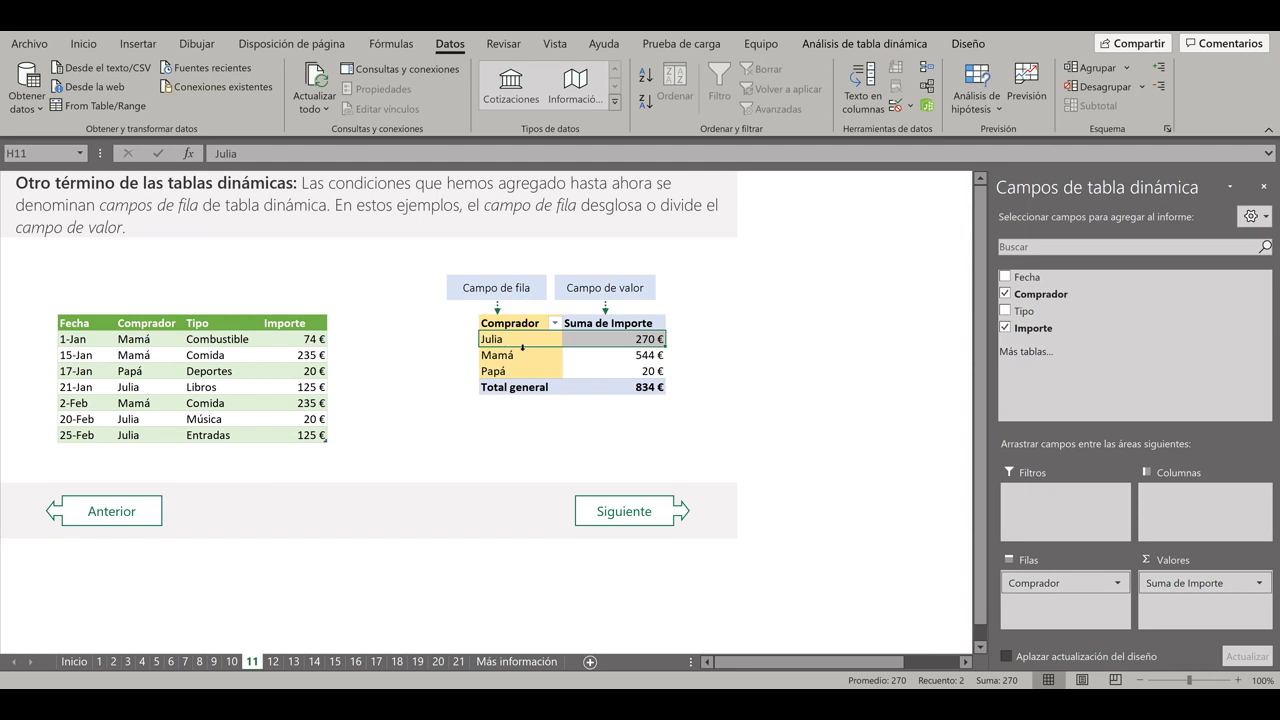
pyautogui.click(520, 356)
pyautogui.click(515, 372)
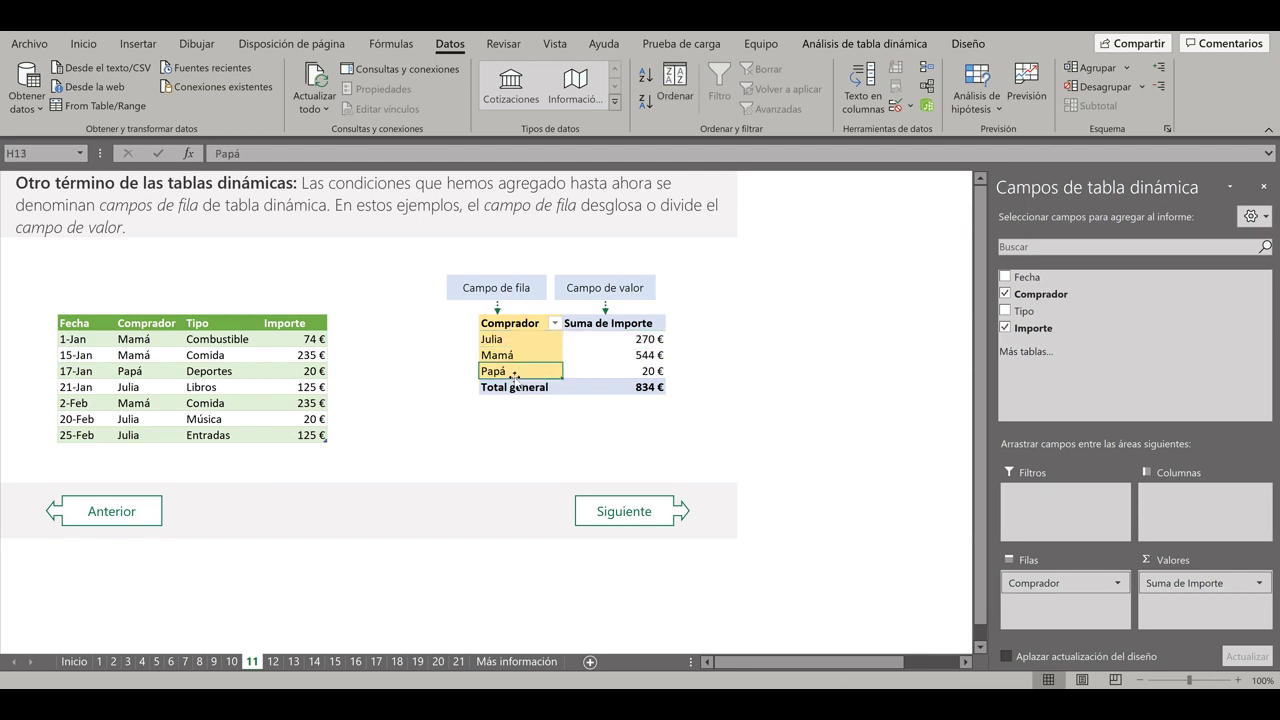
pyautogui.click(520, 334)
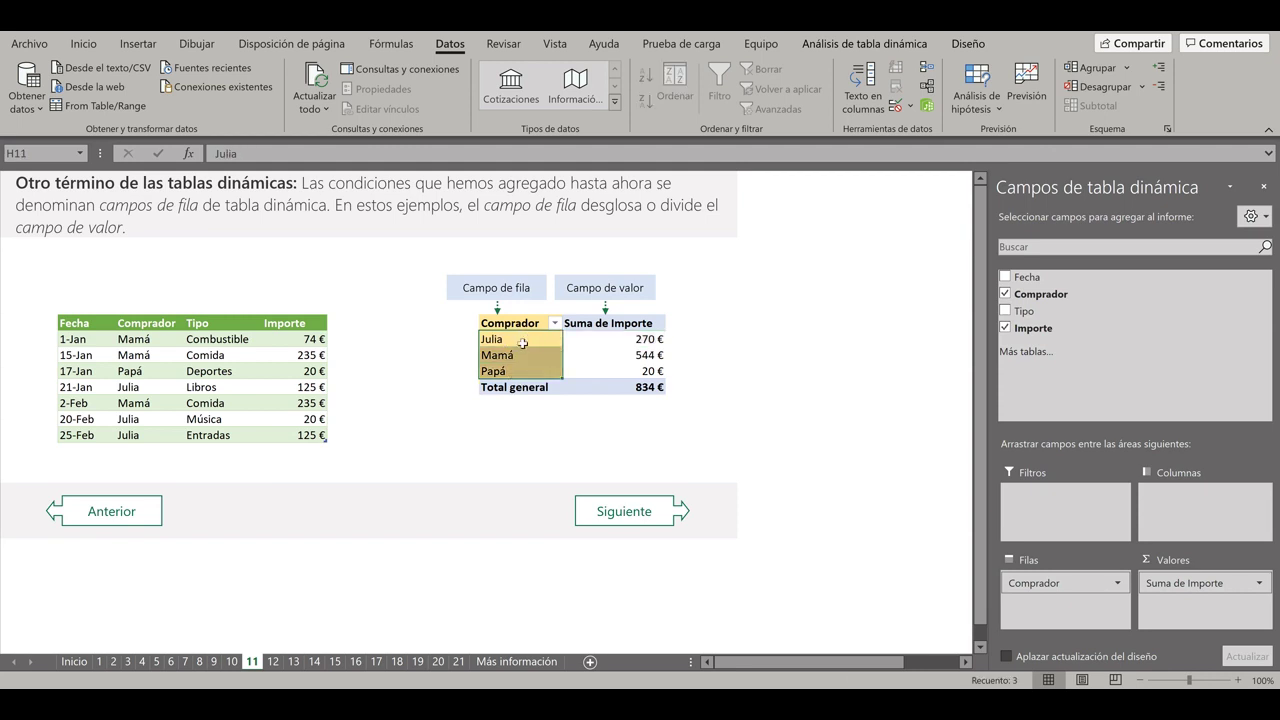
pyautogui.click(522, 343)
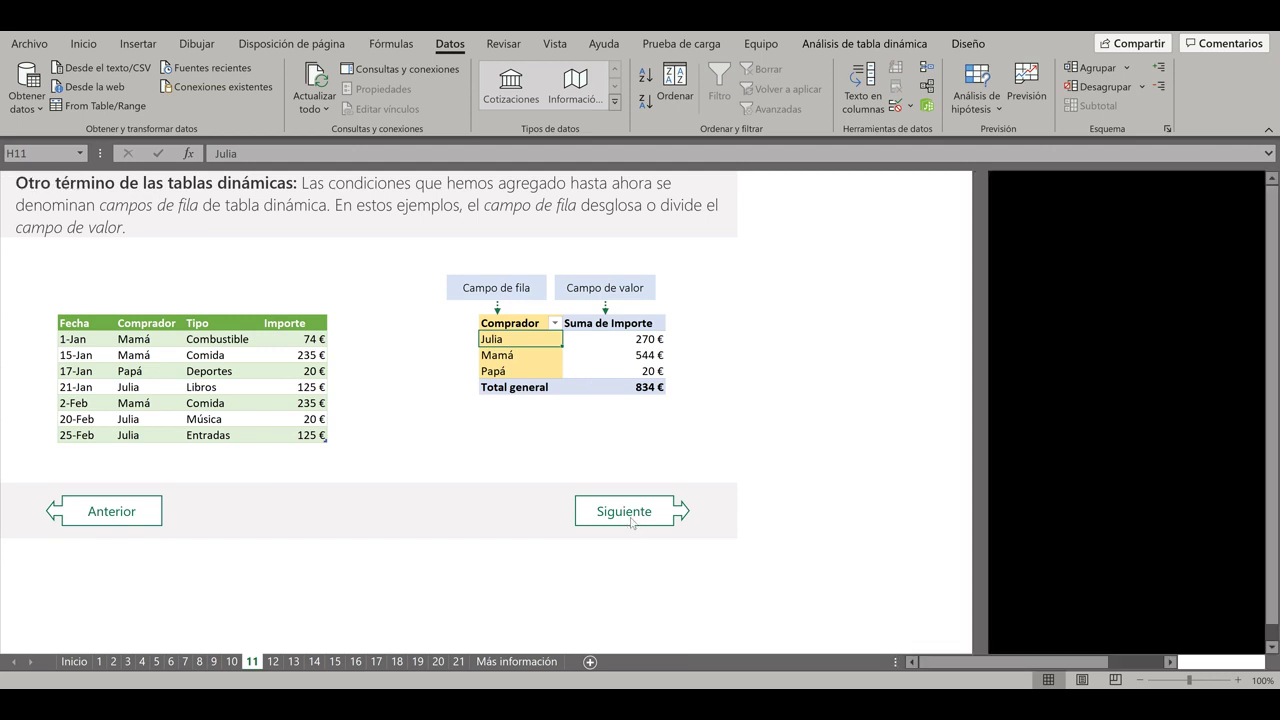
pyautogui.click(631, 520)
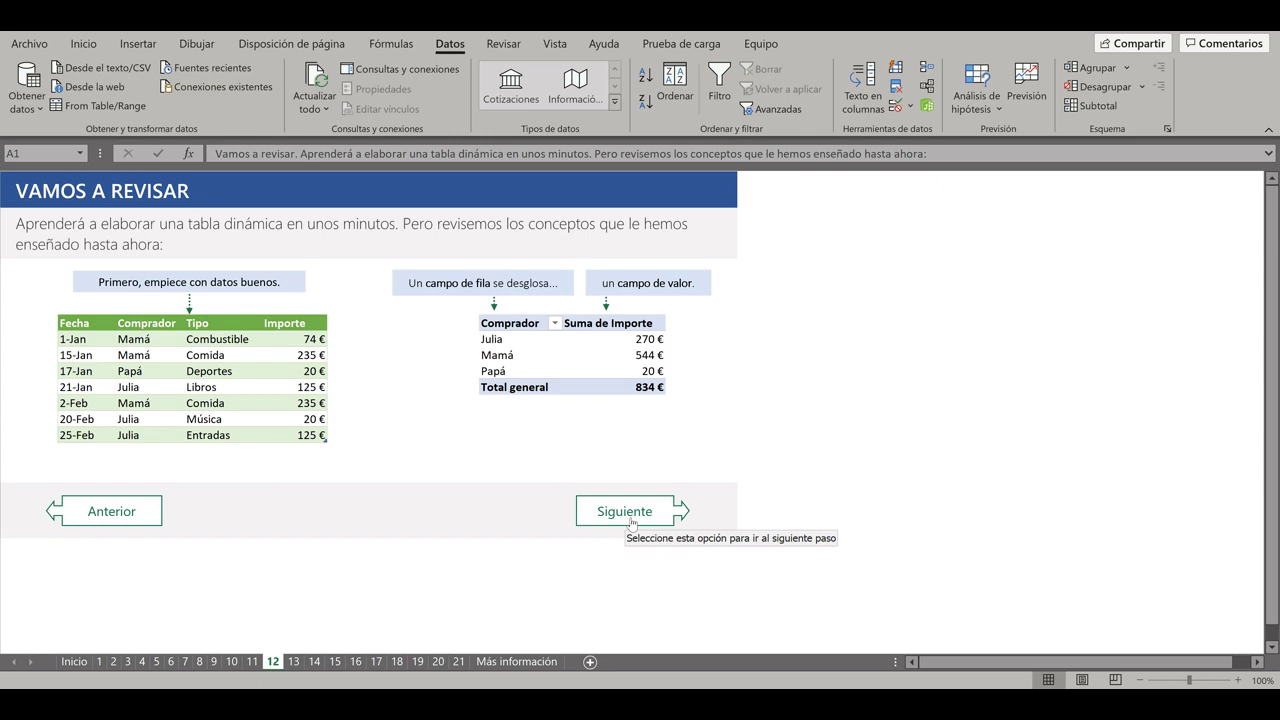
# Review the row field and value field of the pivot table on sheet 12, and continue to the field list lesson on sheet 13.
pyautogui.click(514, 324)
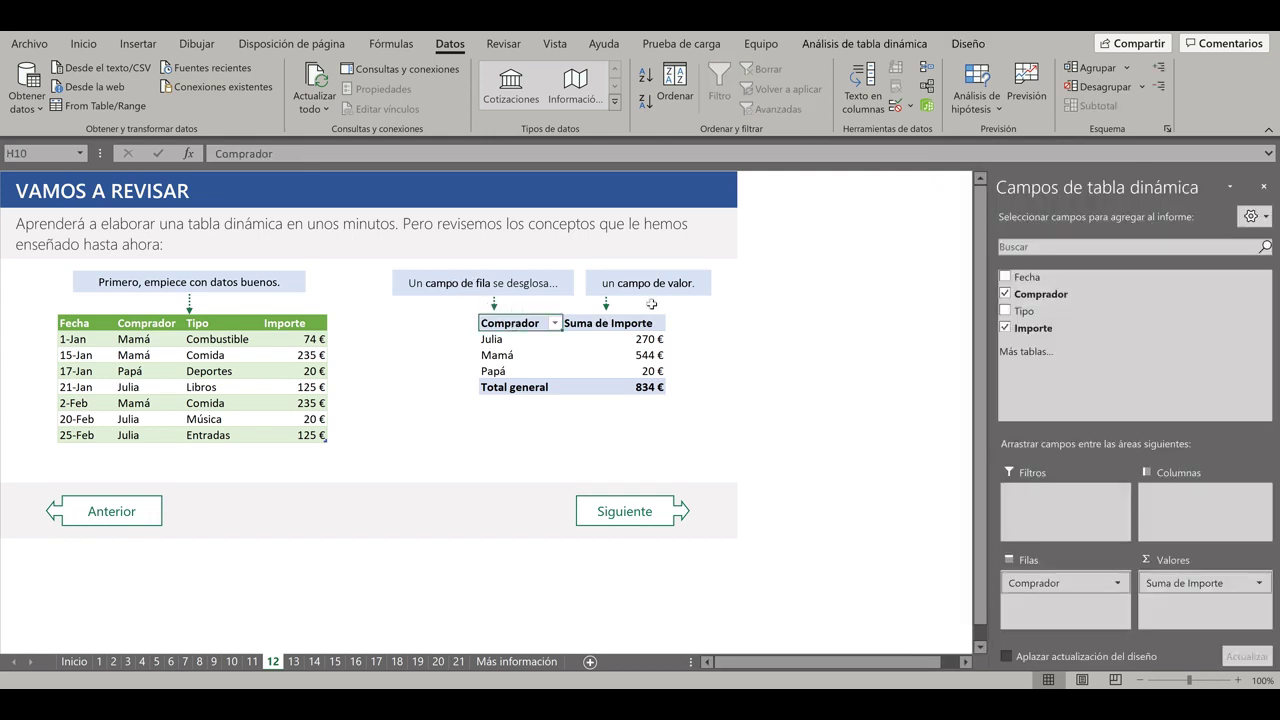
pyautogui.click(492, 341)
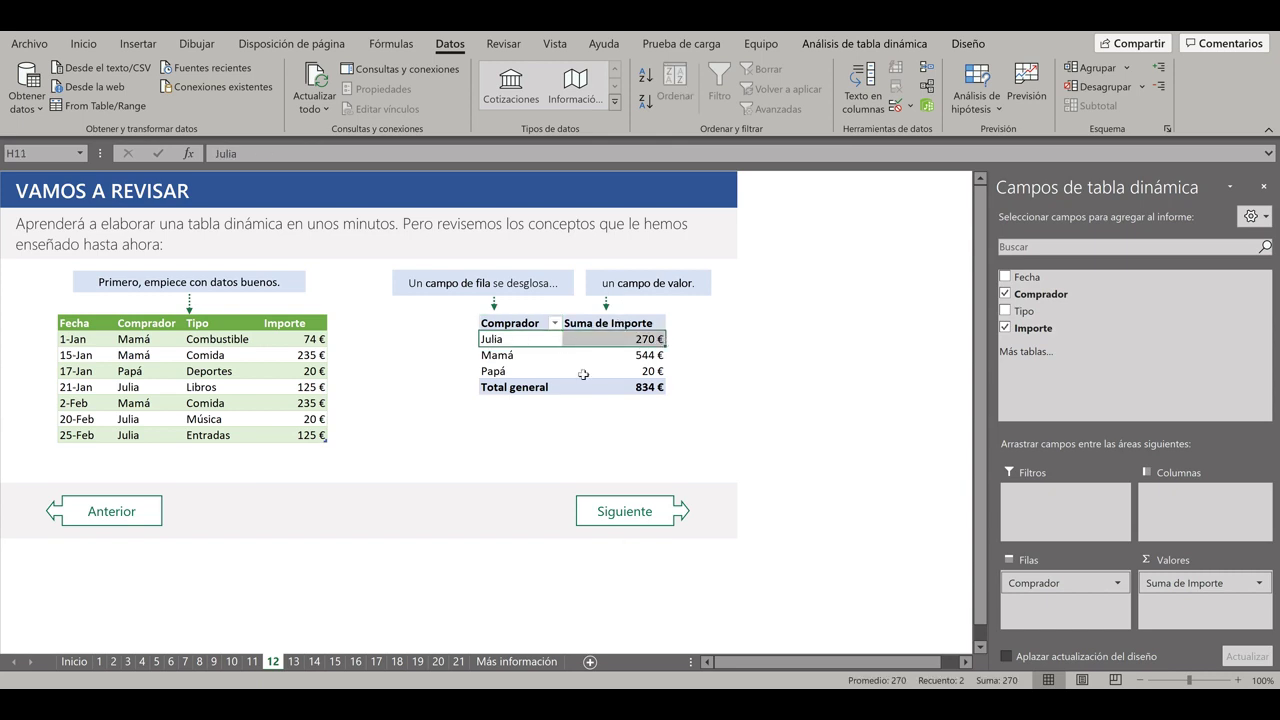
pyautogui.moveTo(589, 389)
pyautogui.click(636, 512)
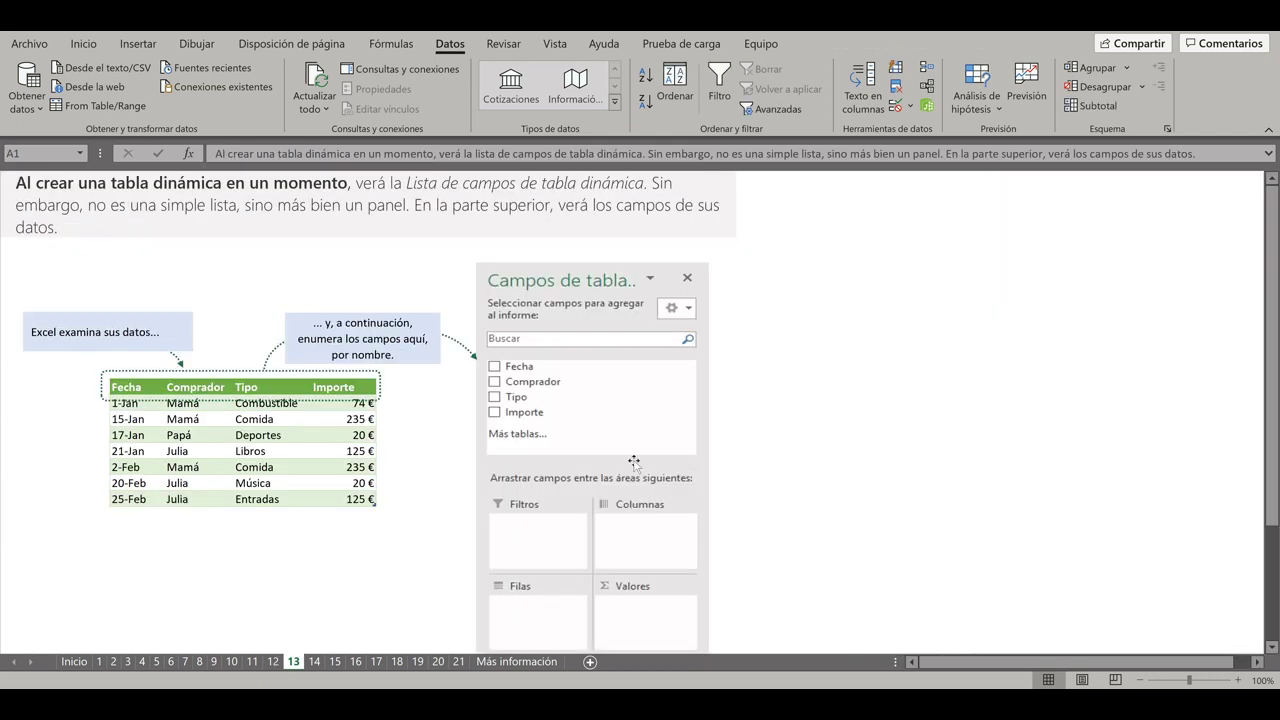
# Read the explanation of the pivot table field list and its areas on sheet 13, and continue to sheet 14.
pyautogui.scroll(-1, 490, 415)
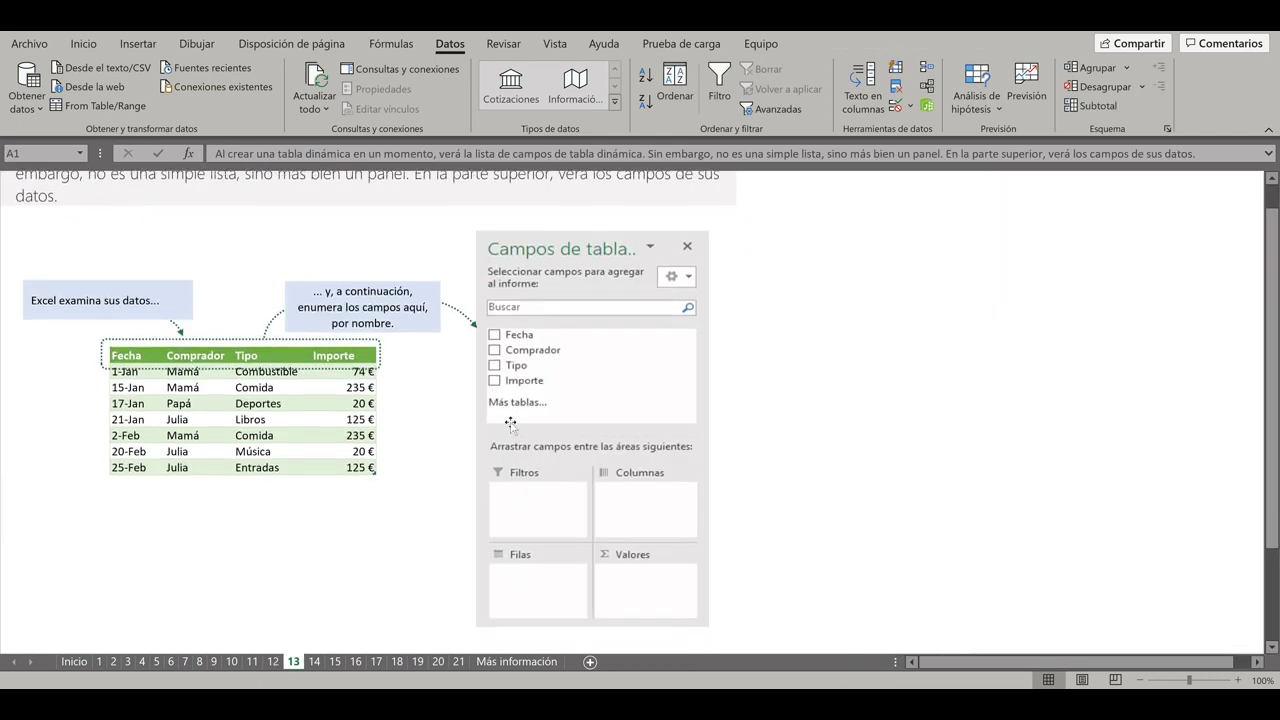
pyautogui.scroll(1, 450, 388)
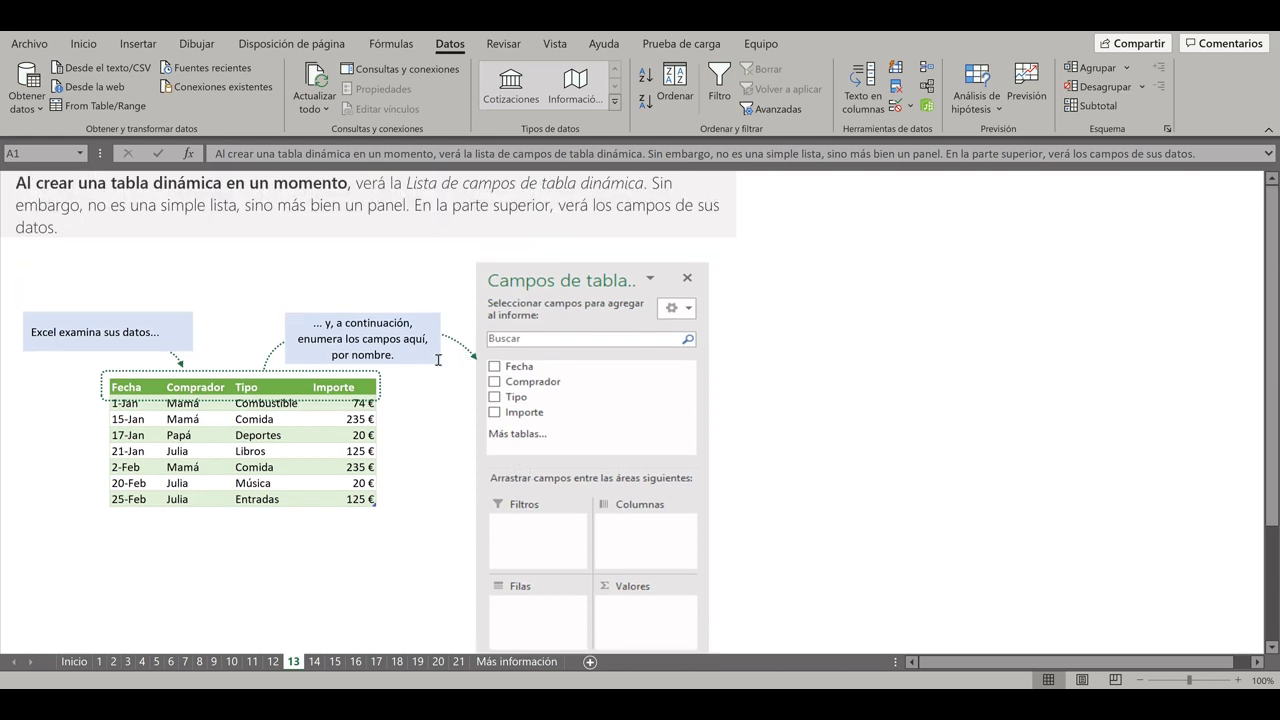
pyautogui.scroll(-2, 575, 420)
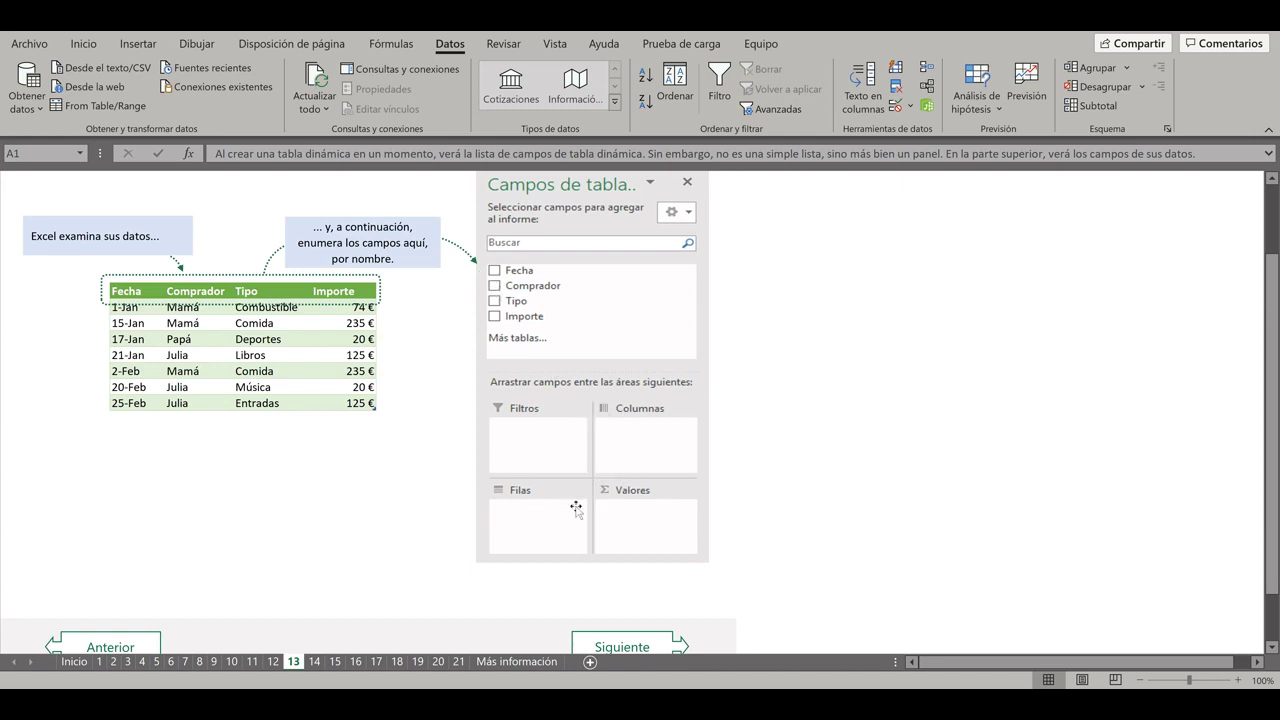
pyautogui.scroll(-2, 600, 520)
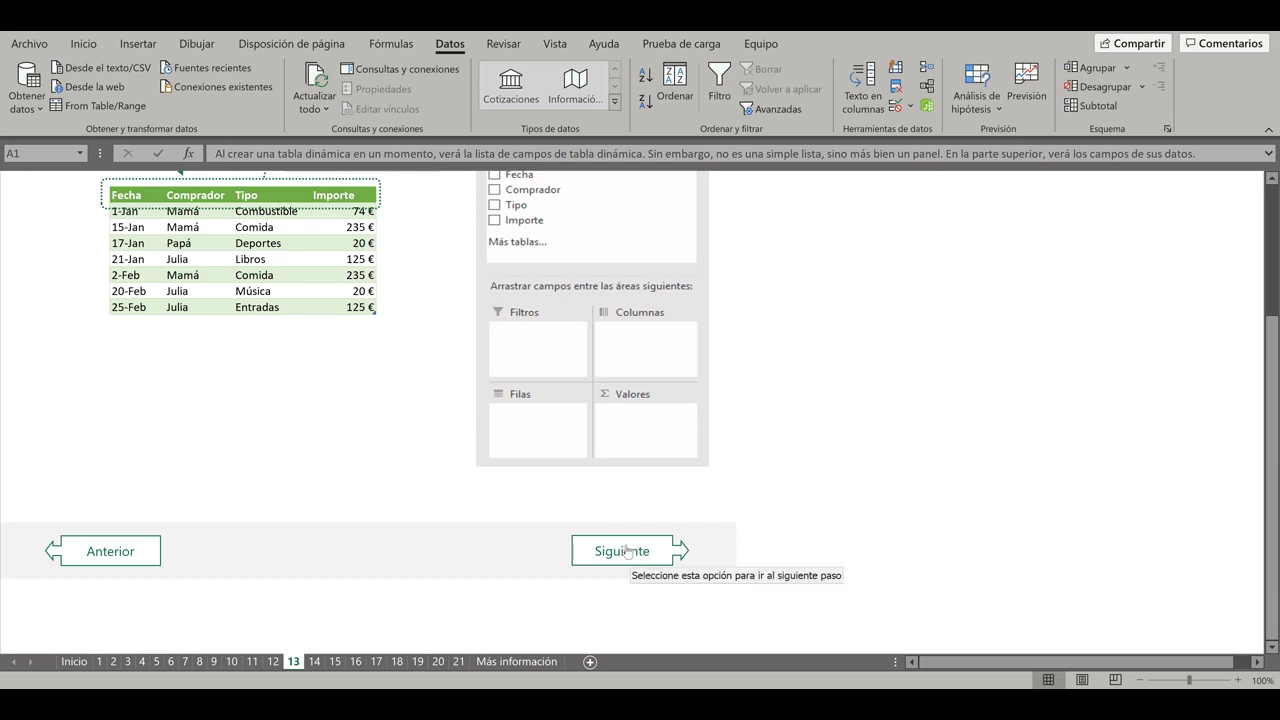
pyautogui.scroll(1, 733, 514)
pyautogui.click(617, 600)
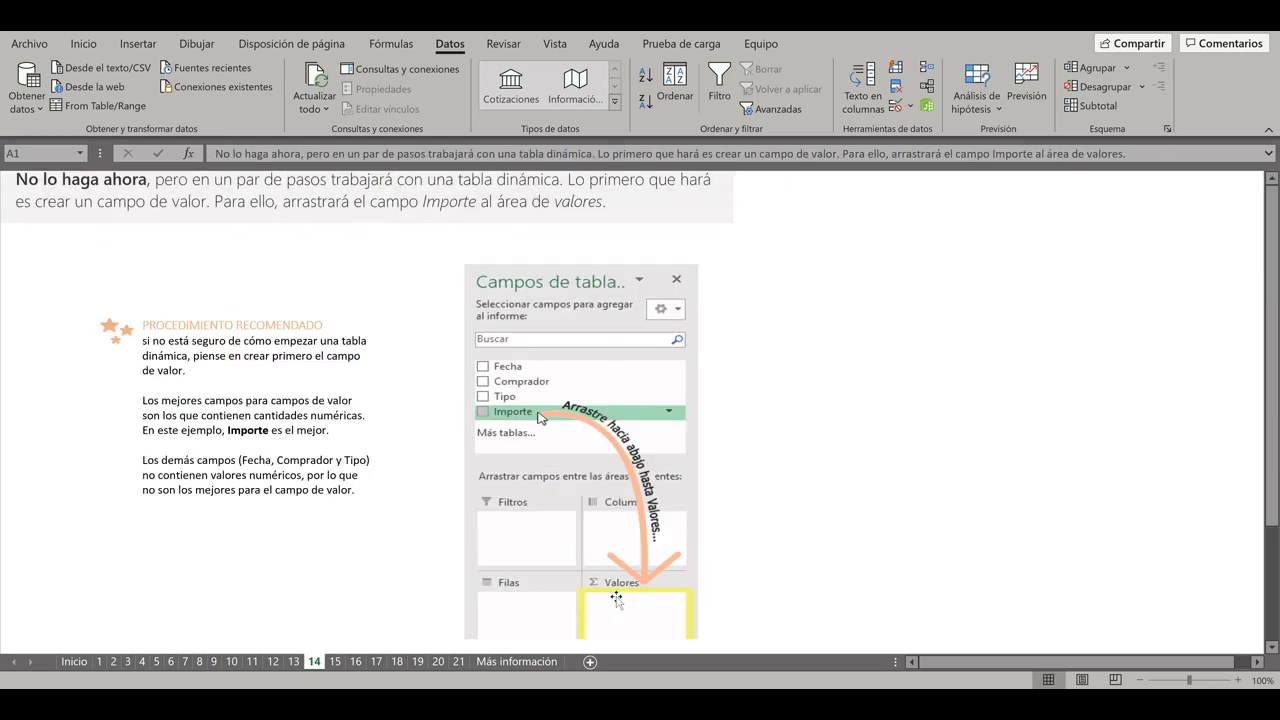
# Read the lessons on placing Importe in Valores and Comprador in Filas on sheets 14 to 16, ending on sheet 17.
pyautogui.scroll(-2, 770, 484)
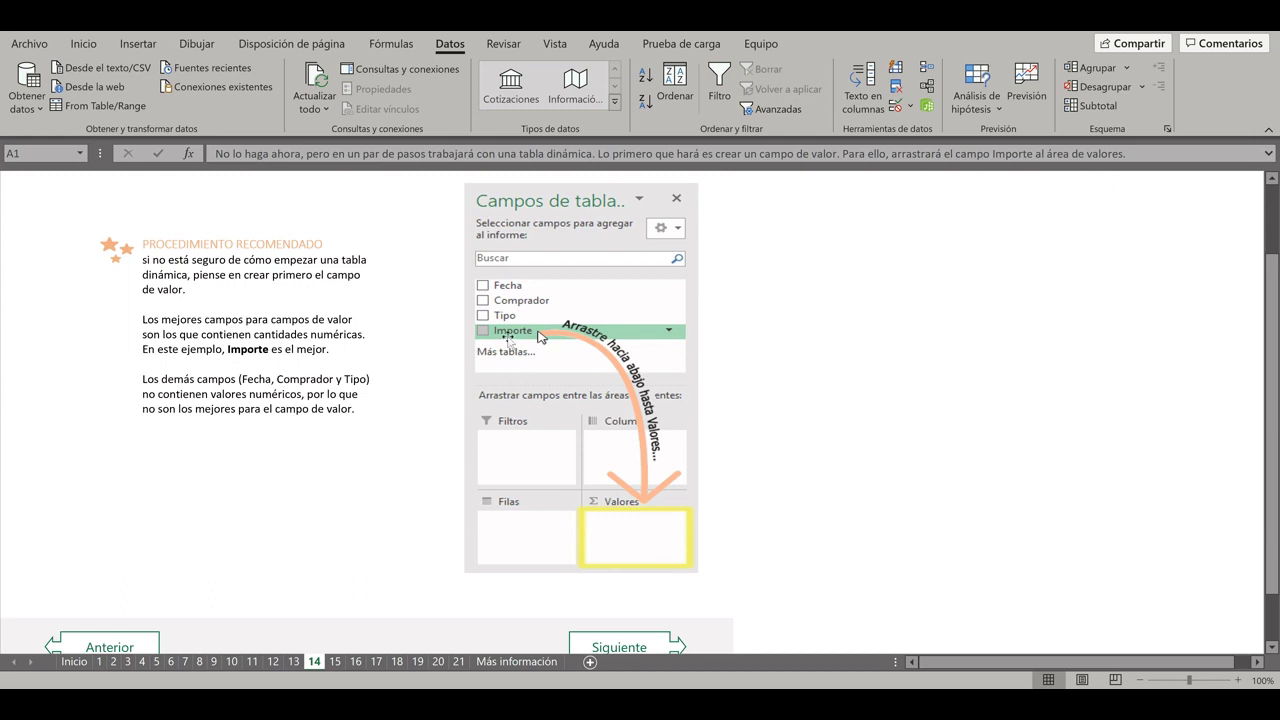
pyautogui.click(628, 645)
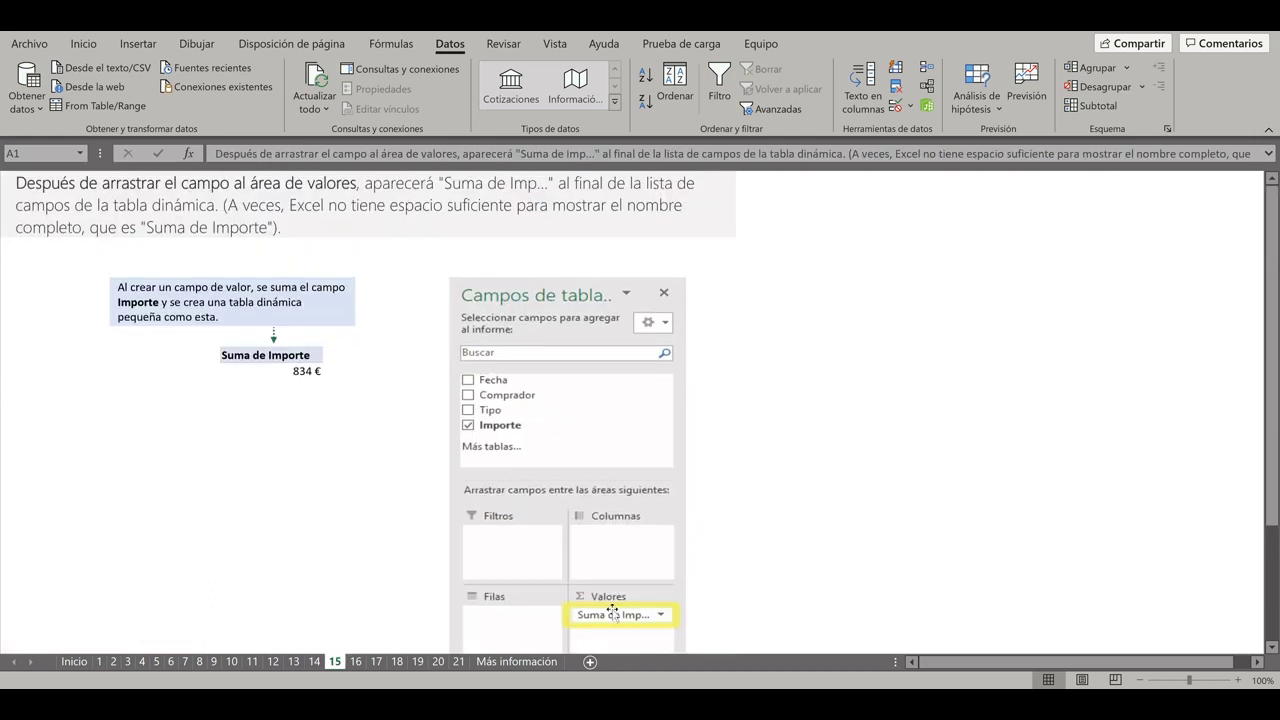
pyautogui.scroll(-1, 523, 428)
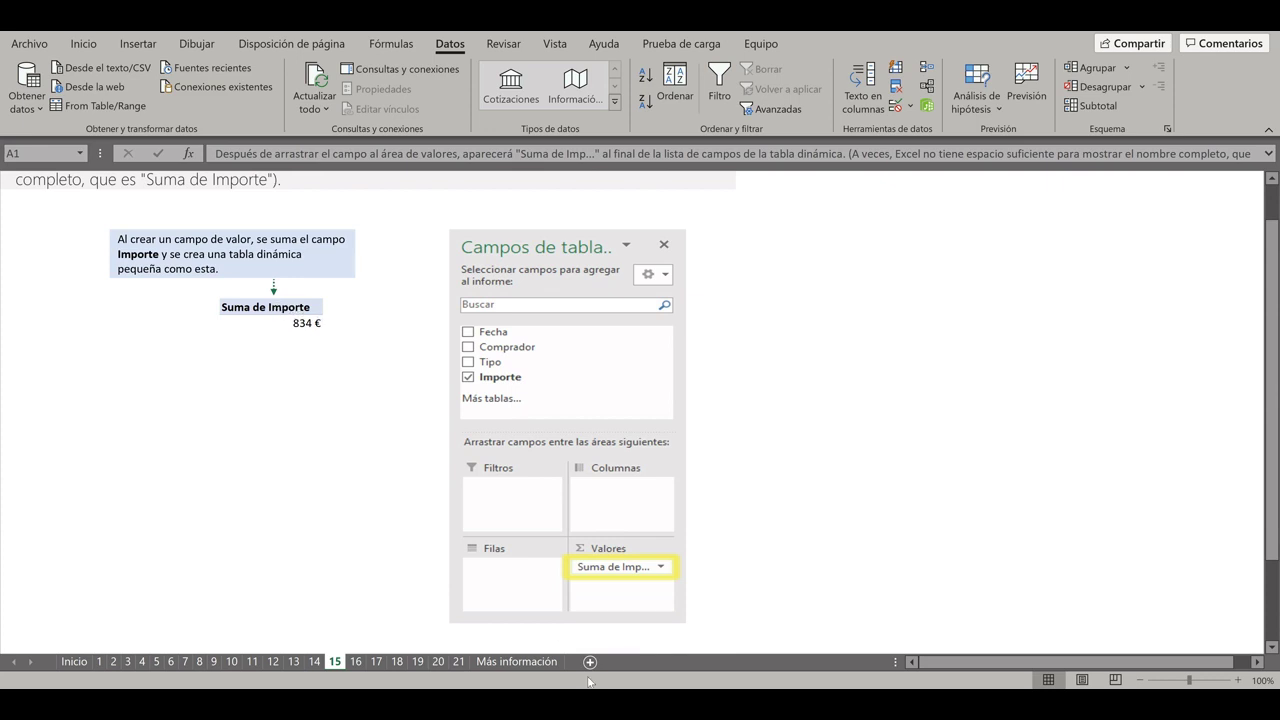
pyautogui.scroll(-2, 766, 517)
pyautogui.click(622, 600)
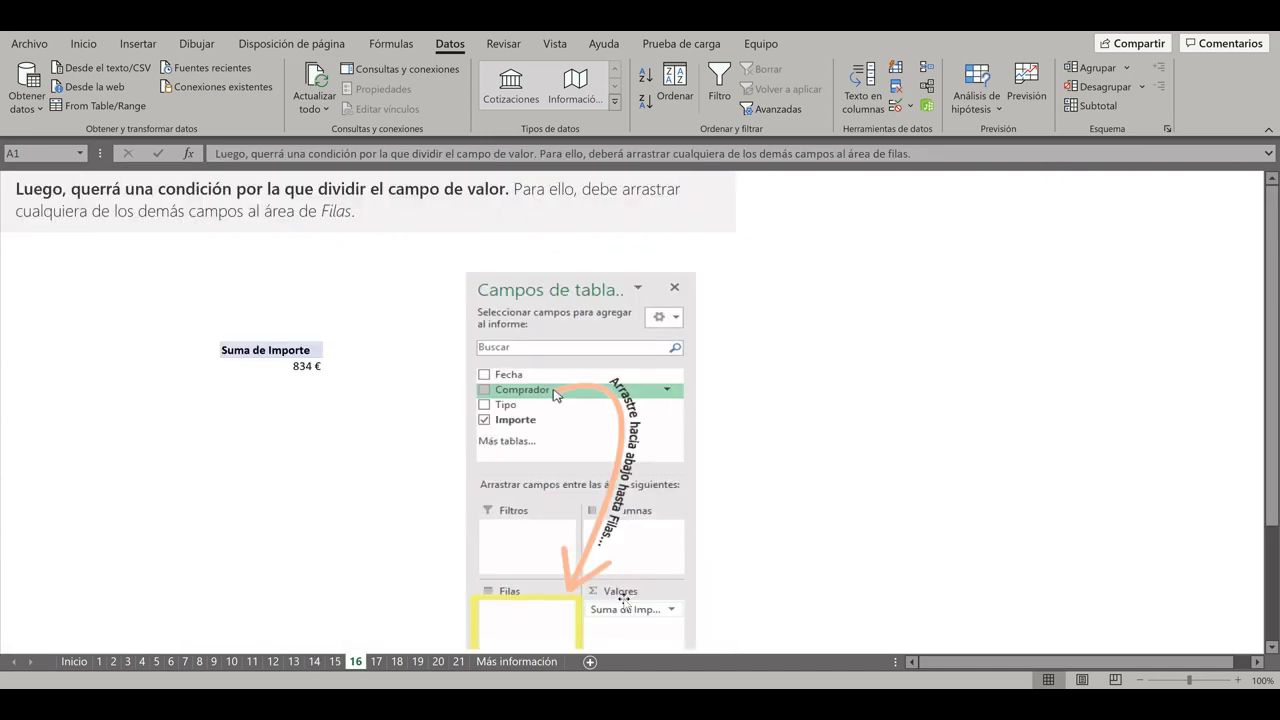
pyautogui.scroll(-1, 754, 474)
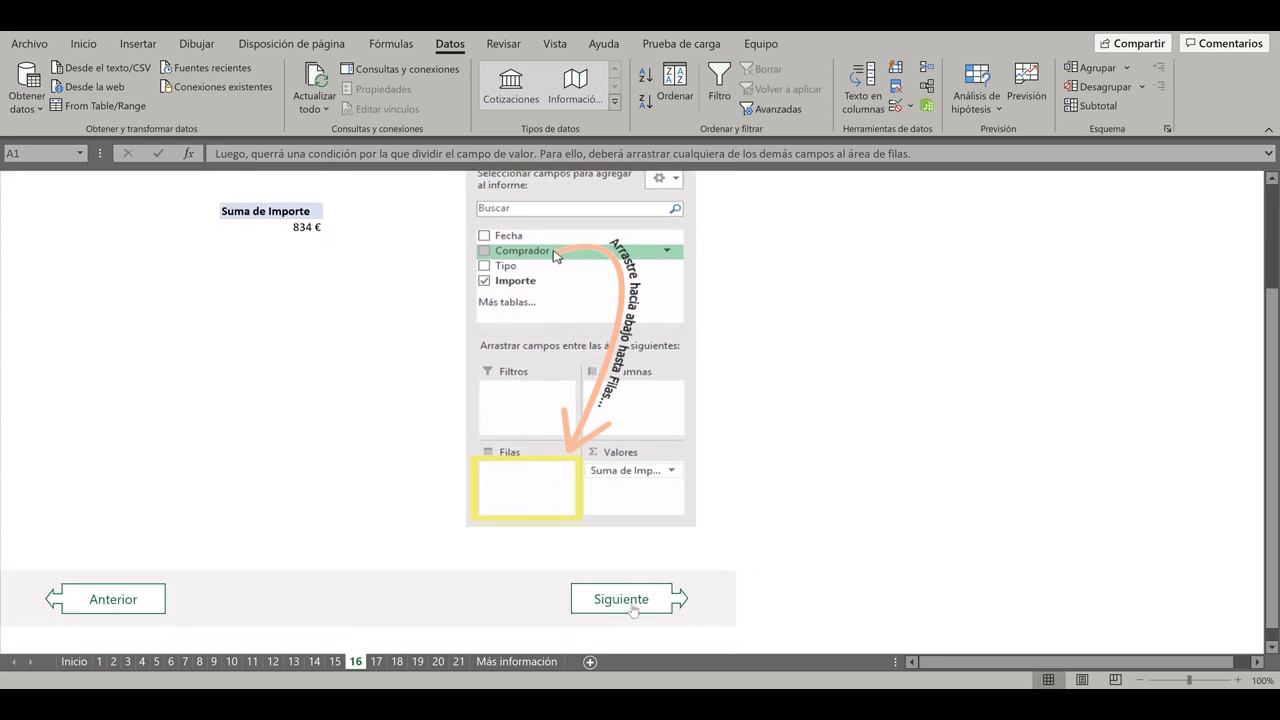
pyautogui.click(630, 604)
# Examine the Etiquetas de fila and Suma de Importe headers and the first buyer's row in the pivot table on sheet 17.
pyautogui.scroll(-1, 735, 528)
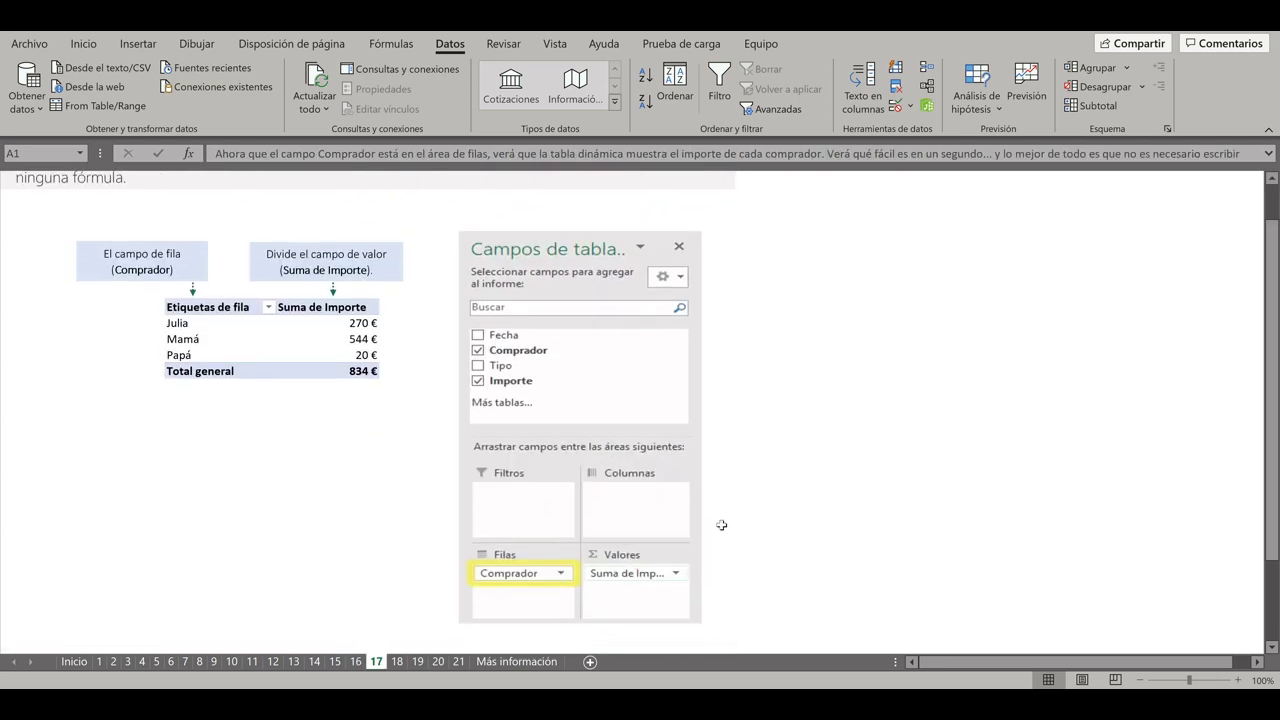
pyautogui.moveTo(202, 310); pyautogui.dragTo(354, 371)
pyautogui.click(314, 316)
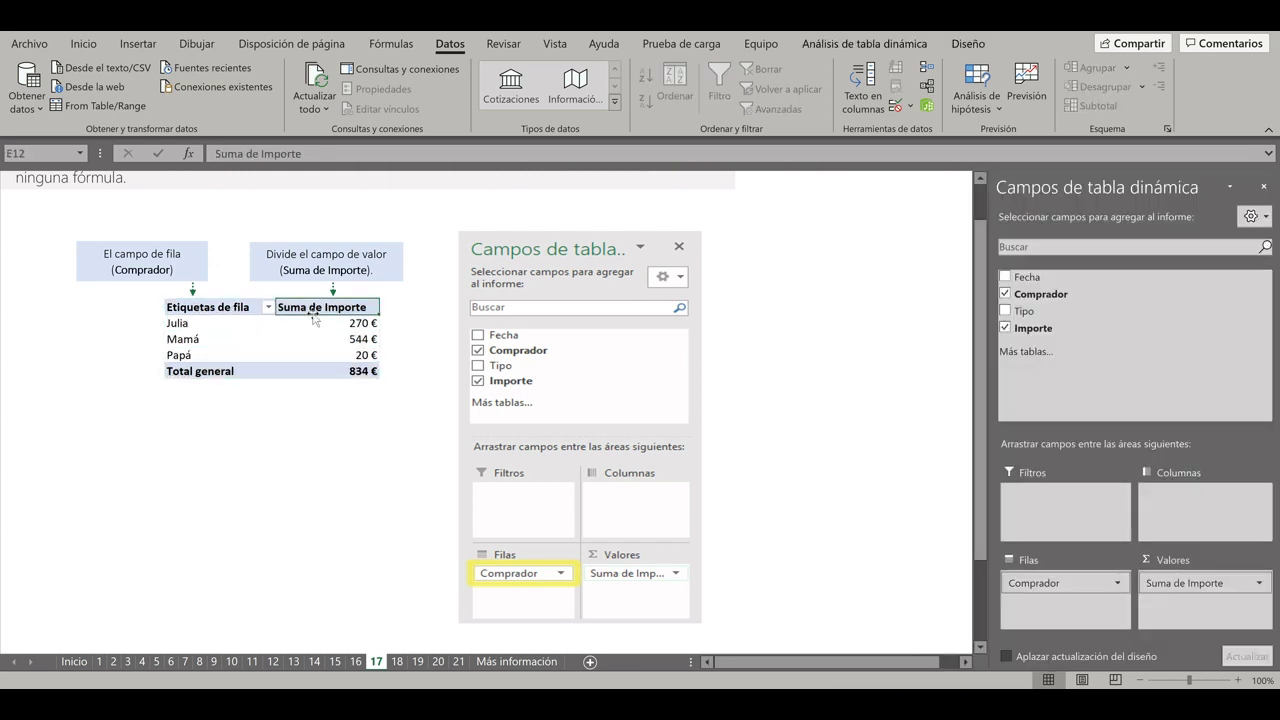
pyautogui.click(210, 310)
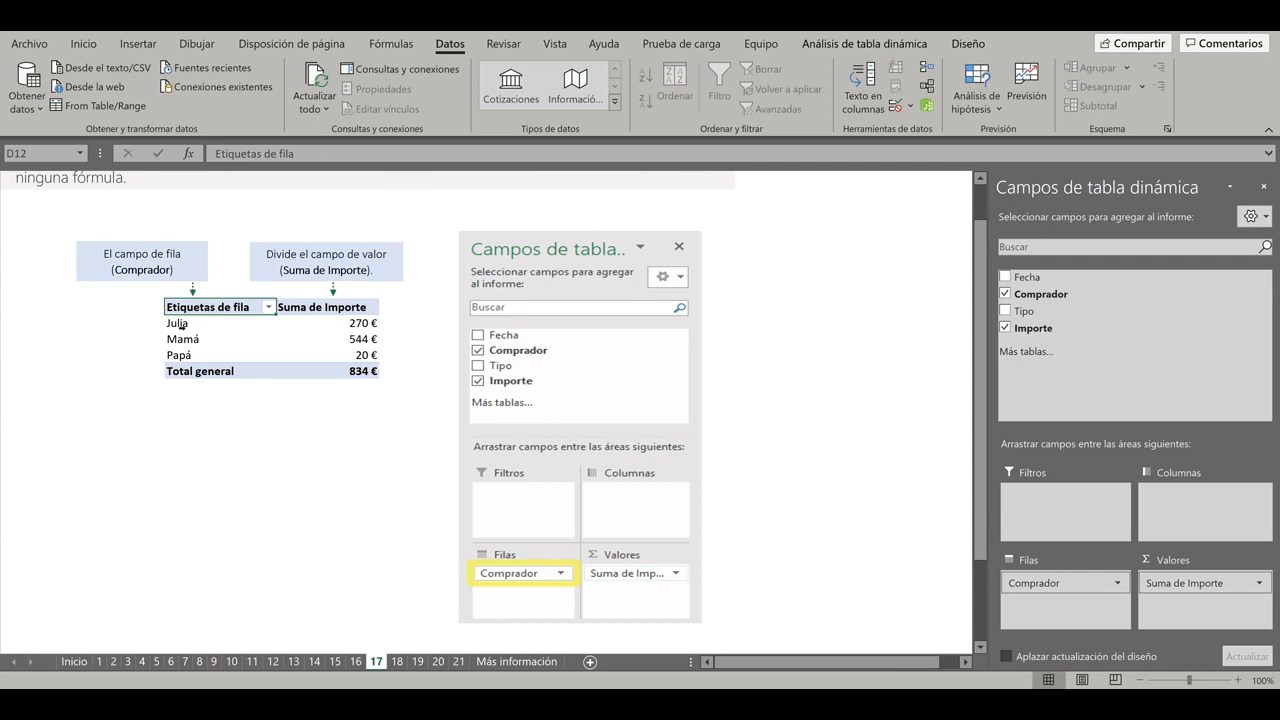
pyautogui.click(182, 325)
pyautogui.click(219, 310)
pyautogui.click(220, 313)
pyautogui.click(186, 323)
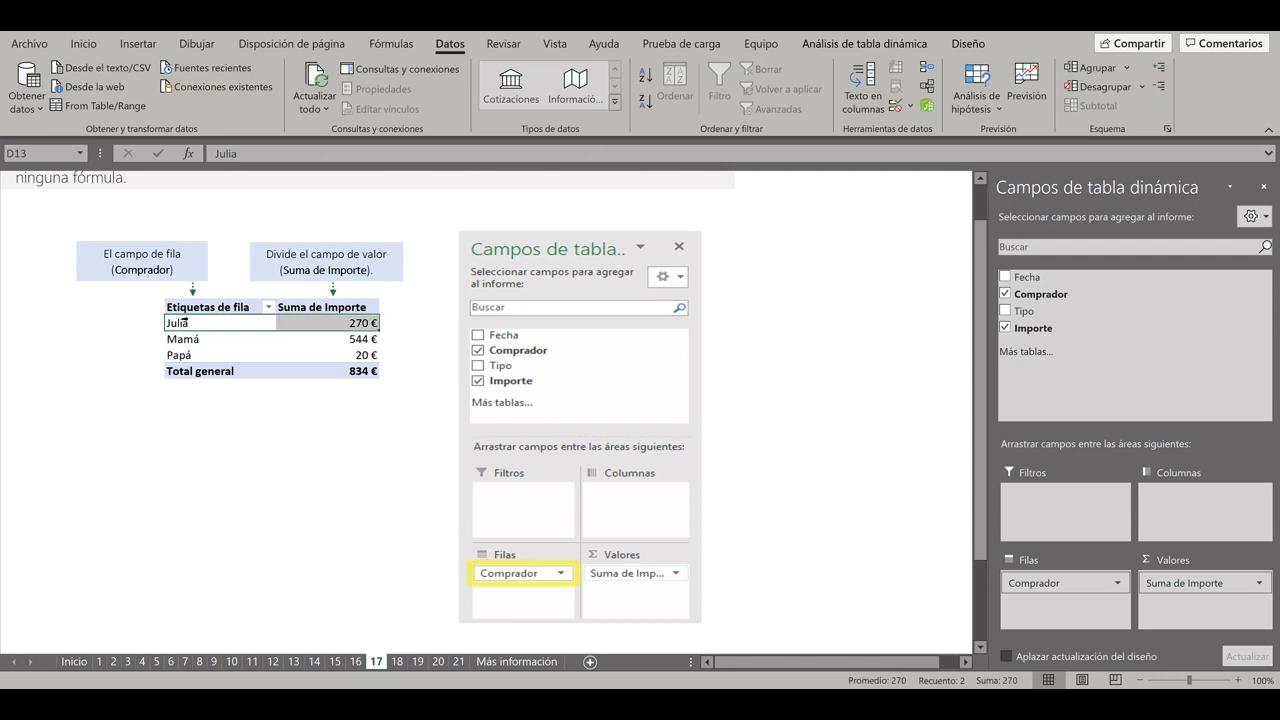
# Continue to the field list exercise on sheet 18 and activate its empty pivot table area to show the field list.
pyautogui.scroll(-3, 700, 560)
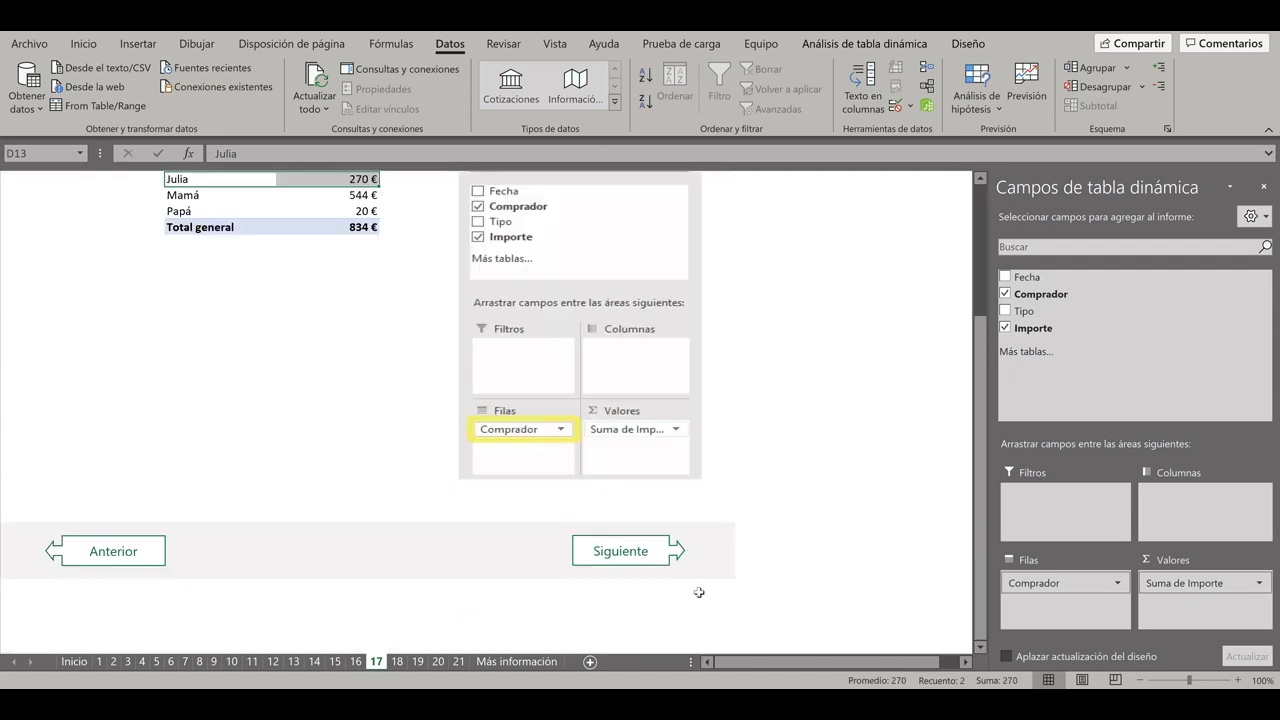
pyautogui.click(625, 547)
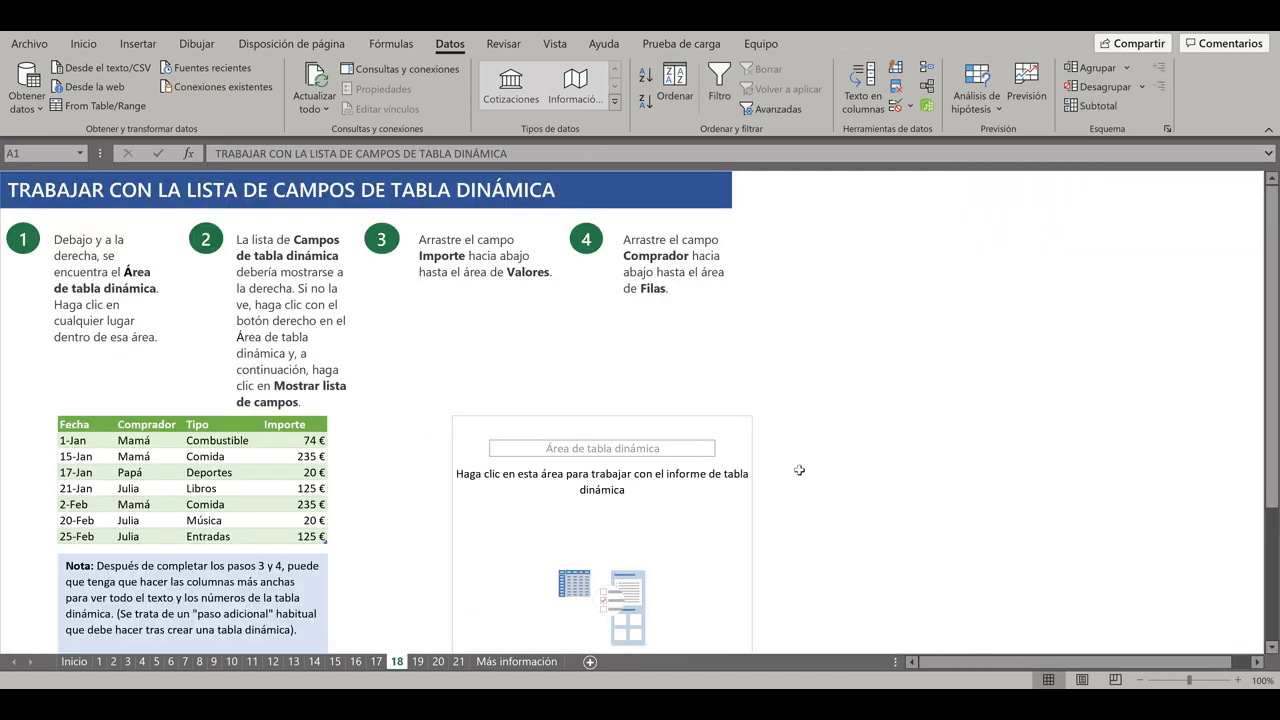
pyautogui.scroll(-1, 799, 470)
pyautogui.scroll(1, 799, 470)
pyautogui.scroll(-1, 799, 470)
pyautogui.click(470, 378)
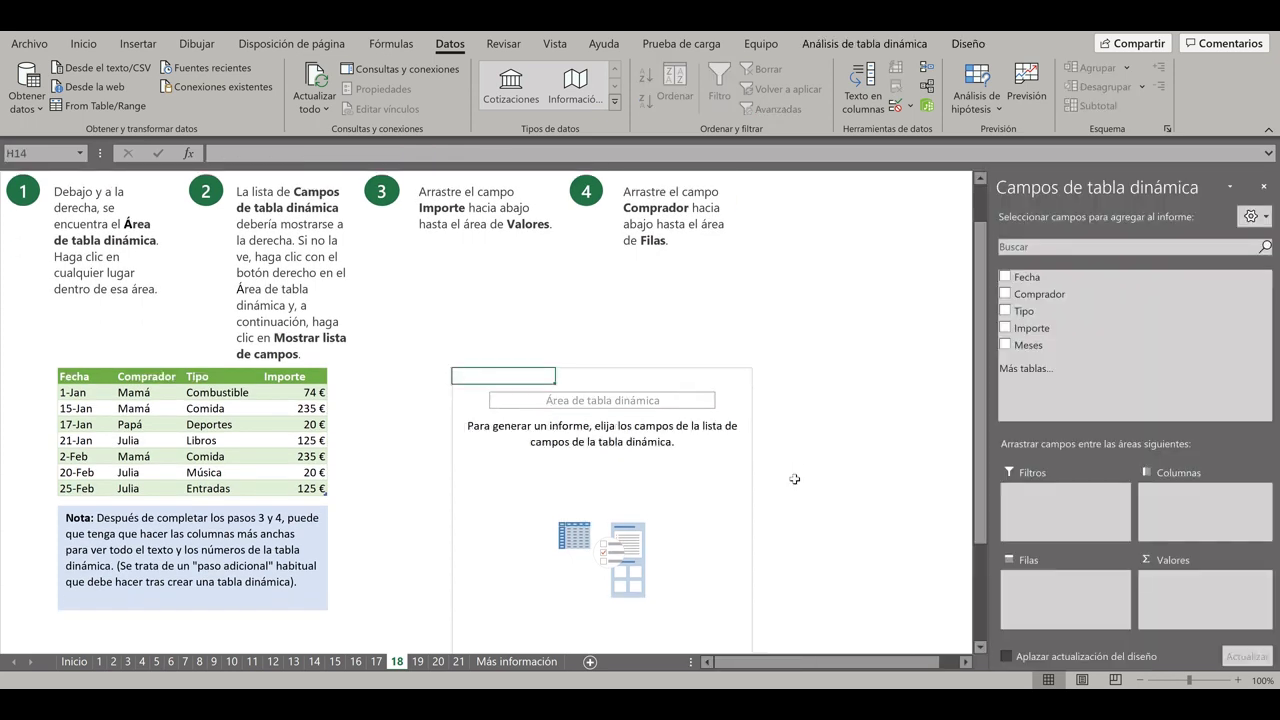
pyautogui.scroll(1, 794, 479)
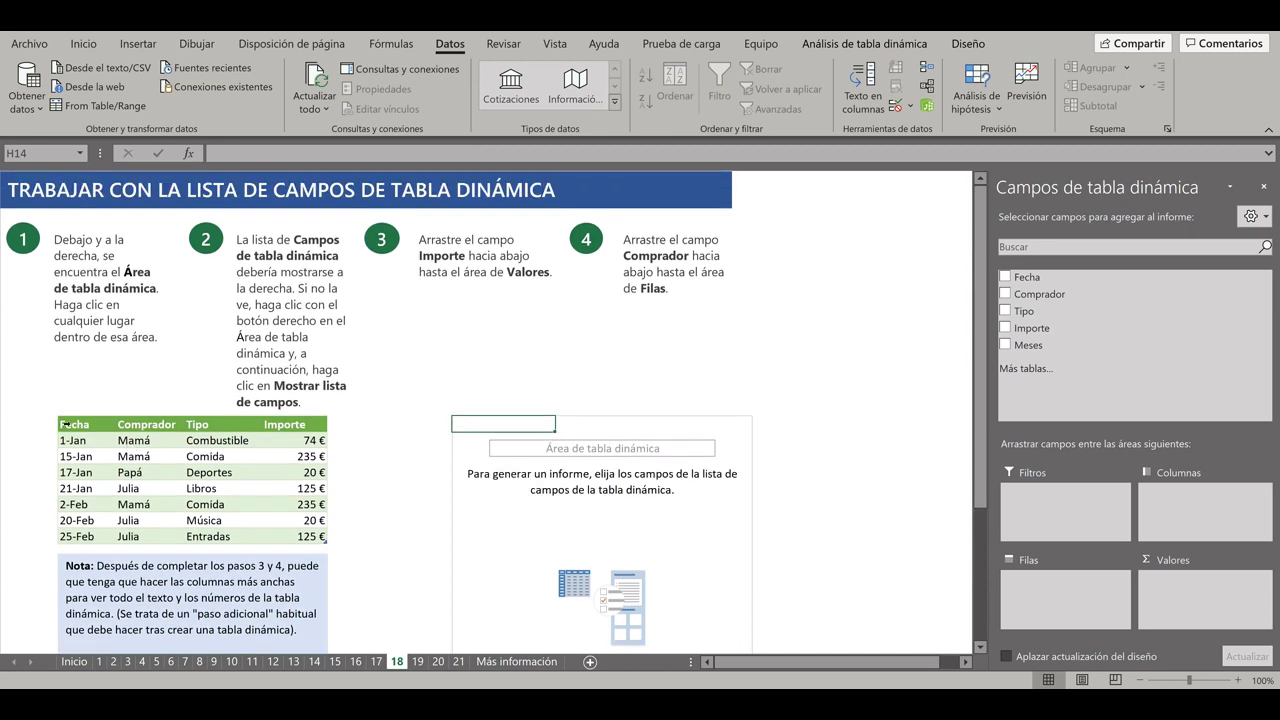
# Review the source data on sheet 18, and build its pivot table with Importe in Valores and Comprador in Filas.
pyautogui.moveTo(73, 424); pyautogui.dragTo(312, 536)
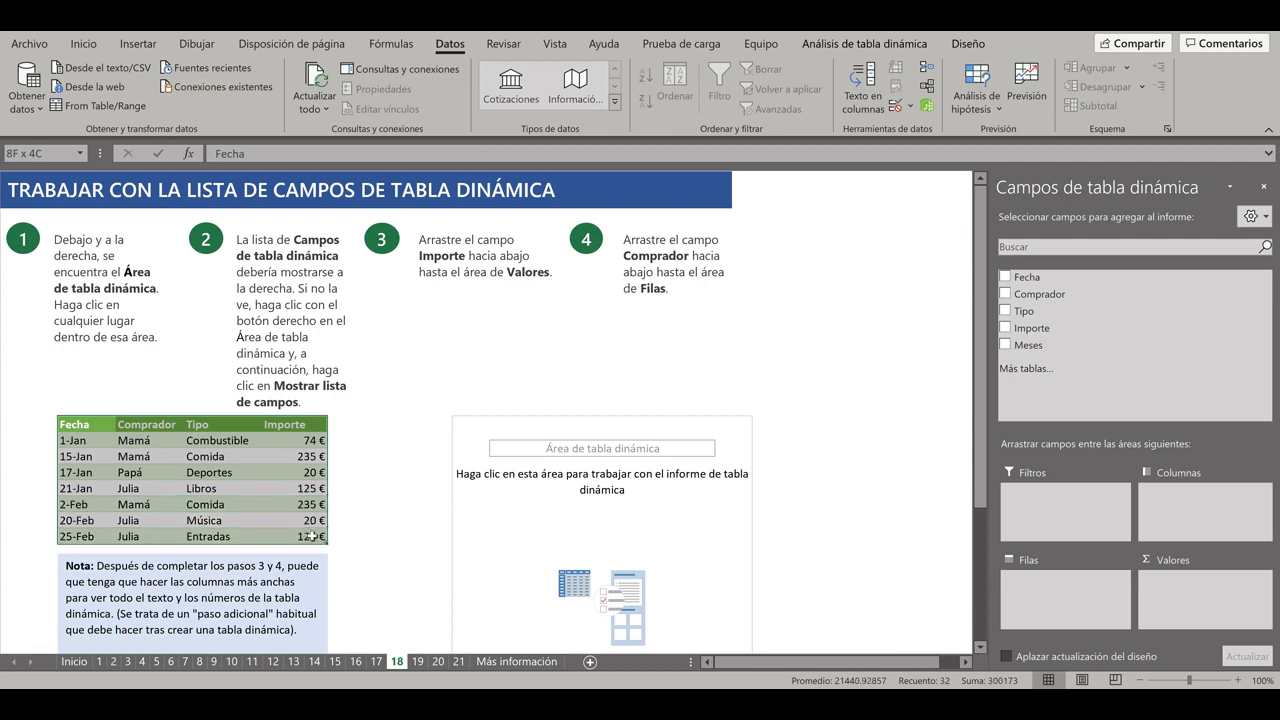
pyautogui.click(476, 424)
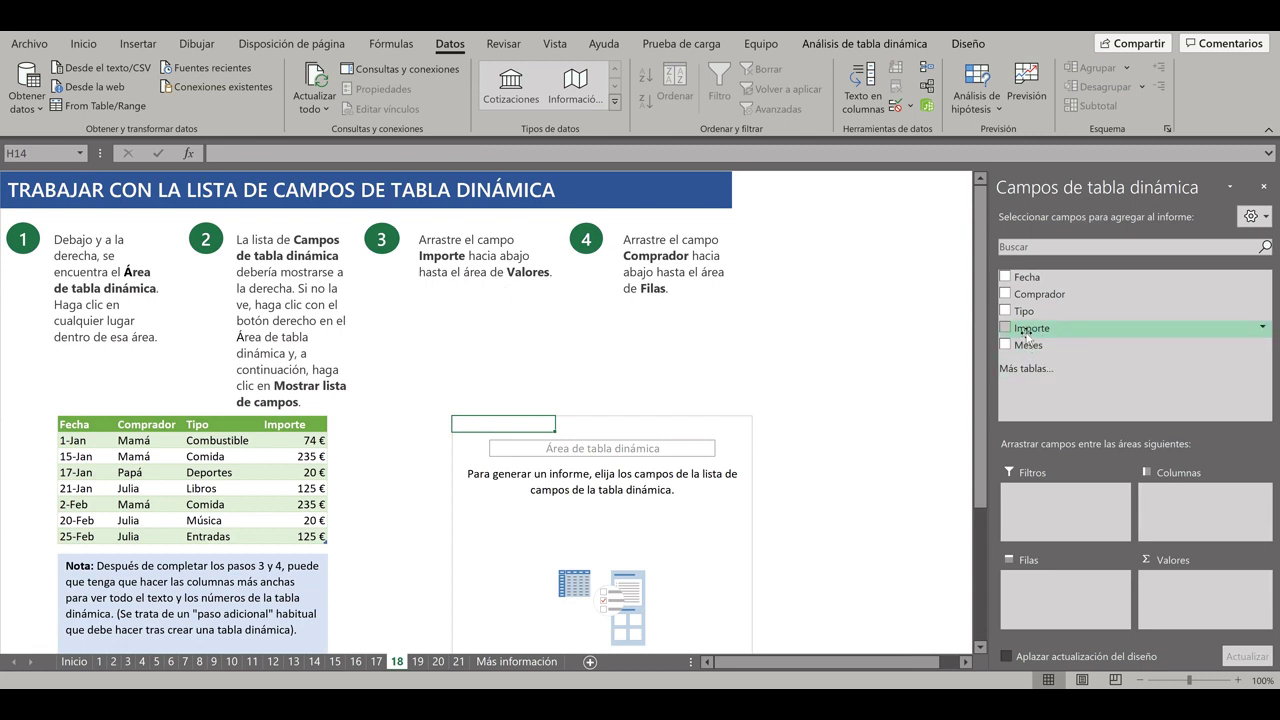
pyautogui.moveTo(1027, 329); pyautogui.dragTo(1203, 592)
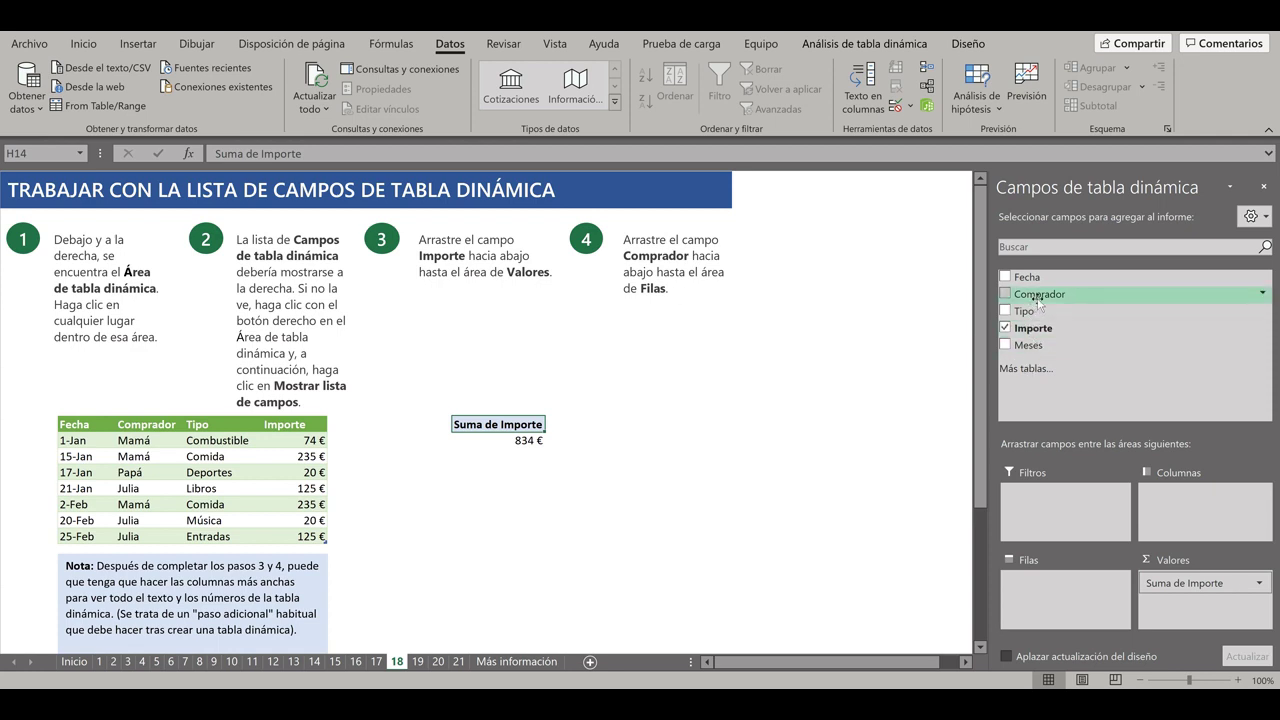
pyautogui.moveTo(1038, 298); pyautogui.dragTo(1038, 587)
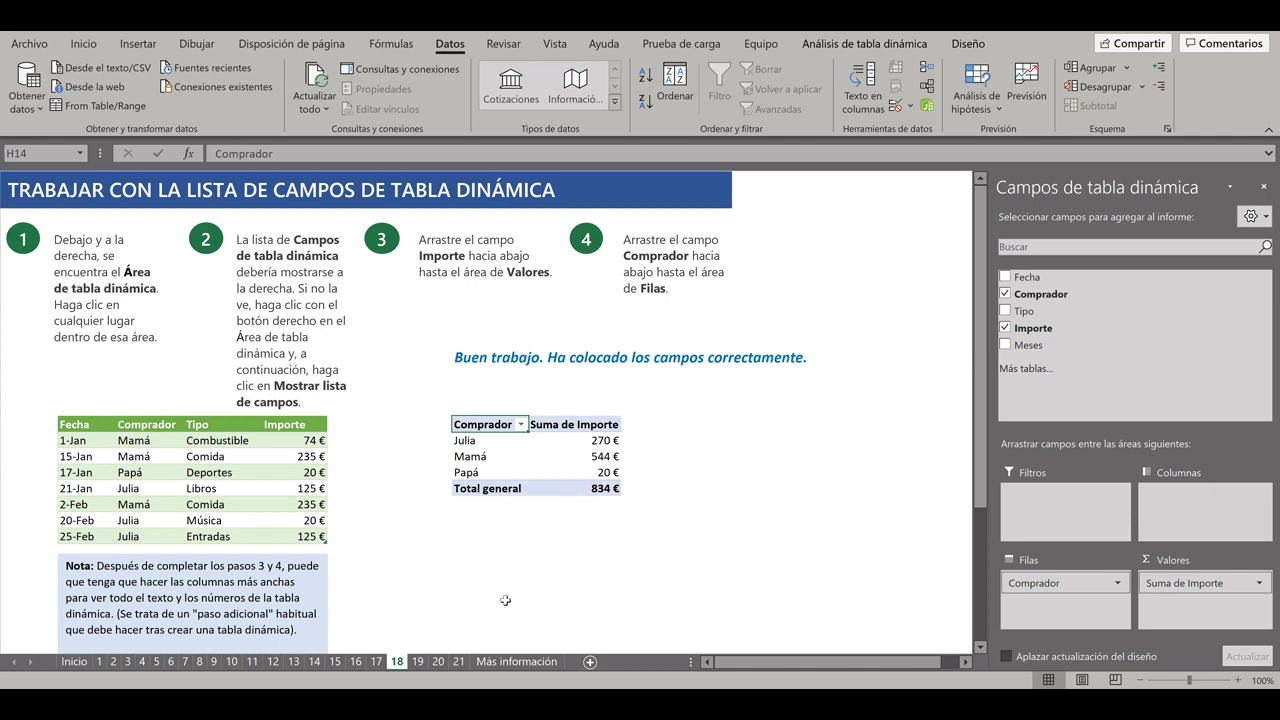
# Read the sheet 19 lesson on where Excel places new pivot tables, and continue to the exercise on sheet 20.
pyautogui.scroll(-4, 638, 532)
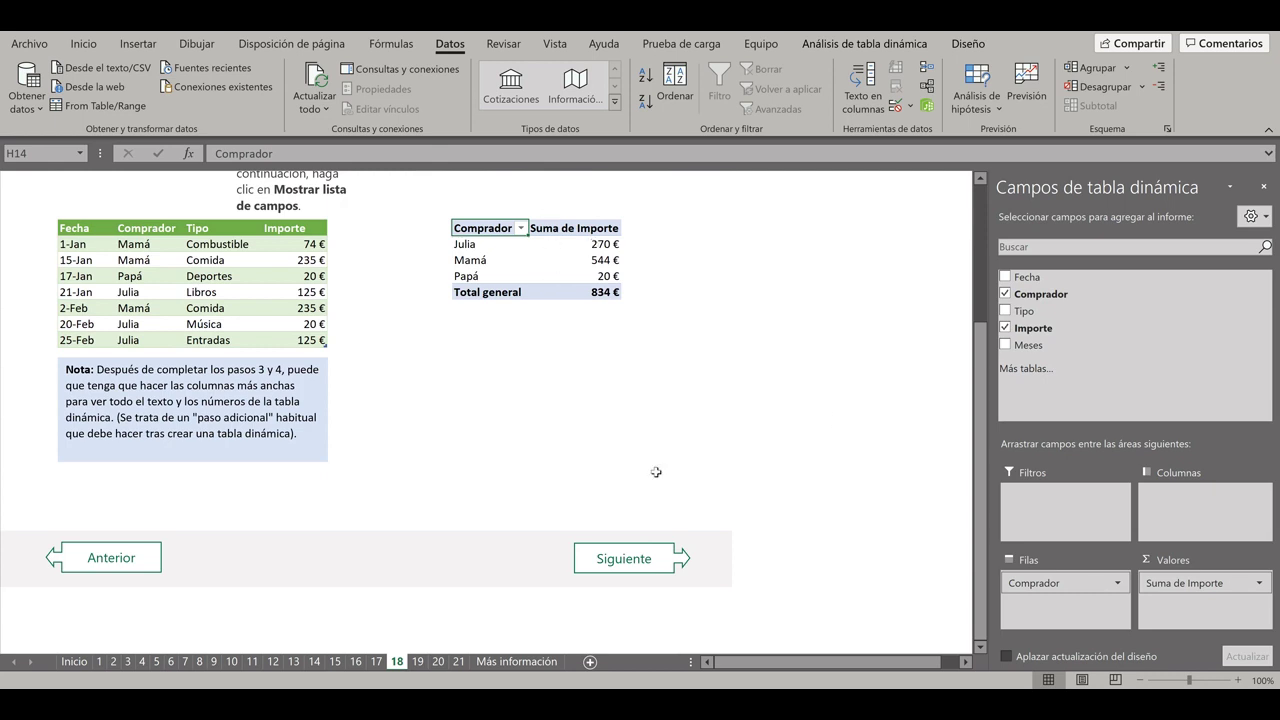
pyautogui.click(631, 564)
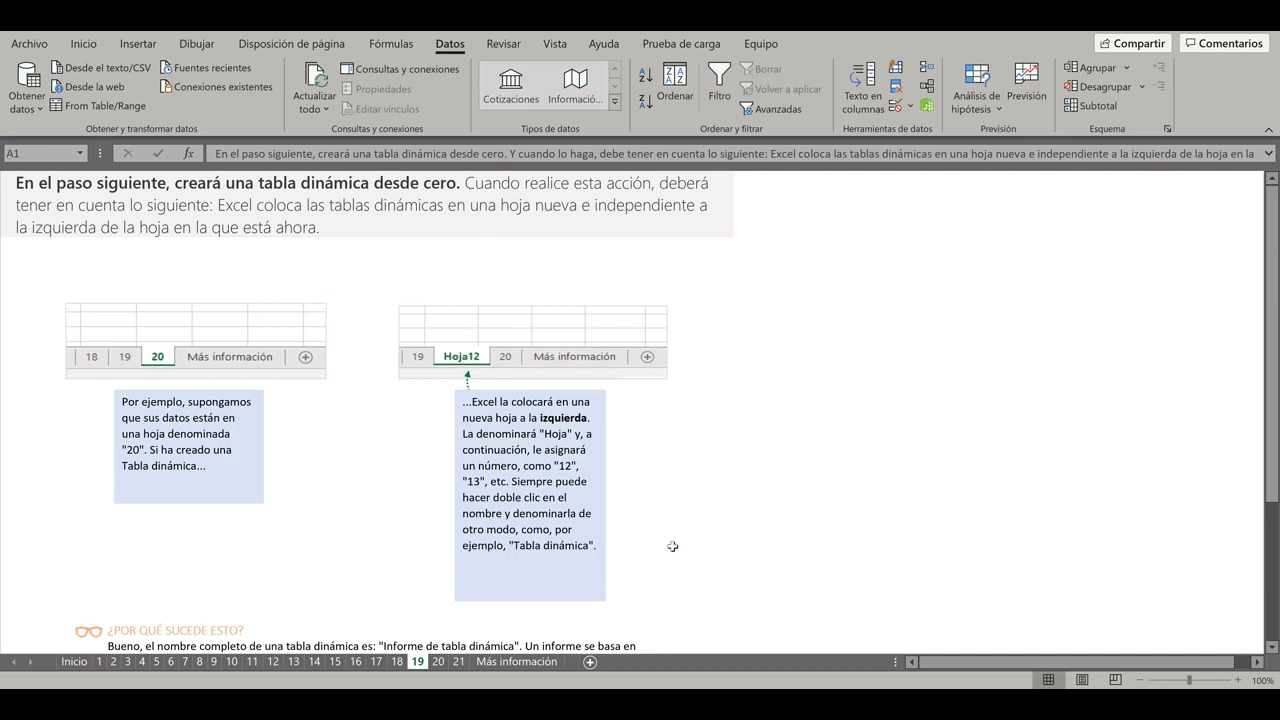
pyautogui.scroll(-1, 697, 540)
pyautogui.scroll(1, 697, 540)
pyautogui.click(438, 662)
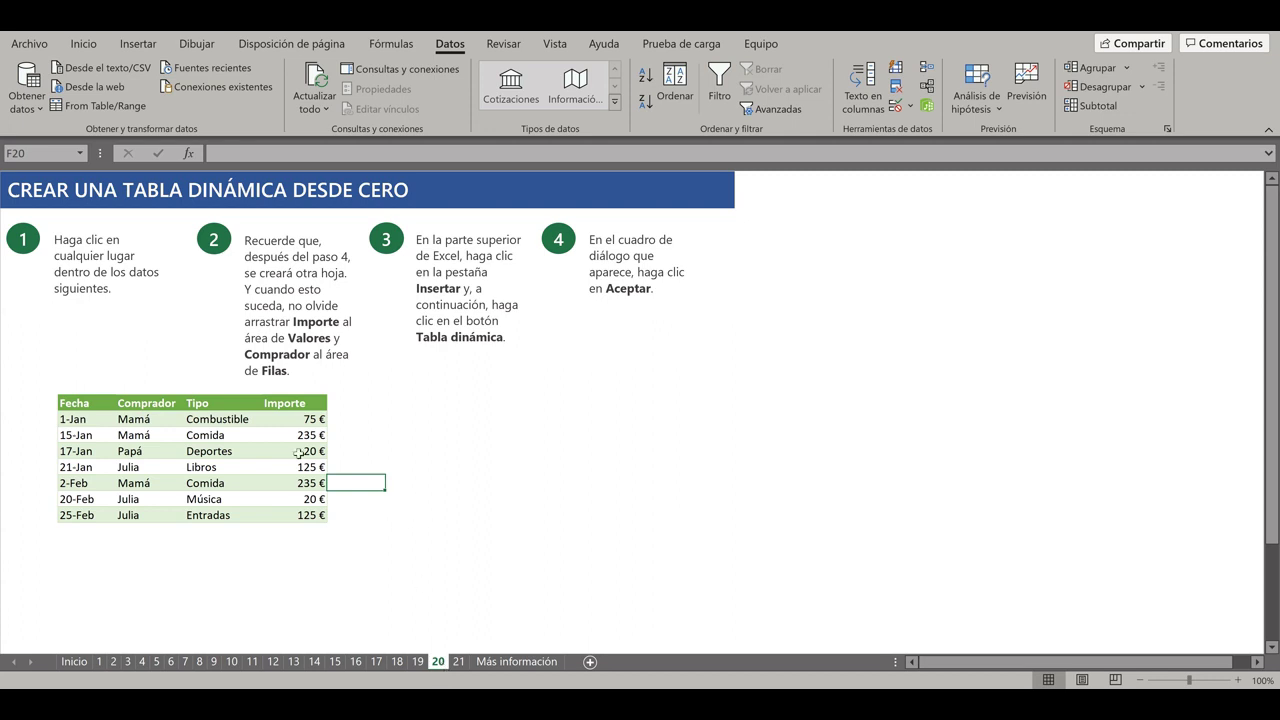
# Create a pivot table on a new worksheet from the expense data in range '20'!$B$15:$E$22.
pyautogui.click(81, 404)
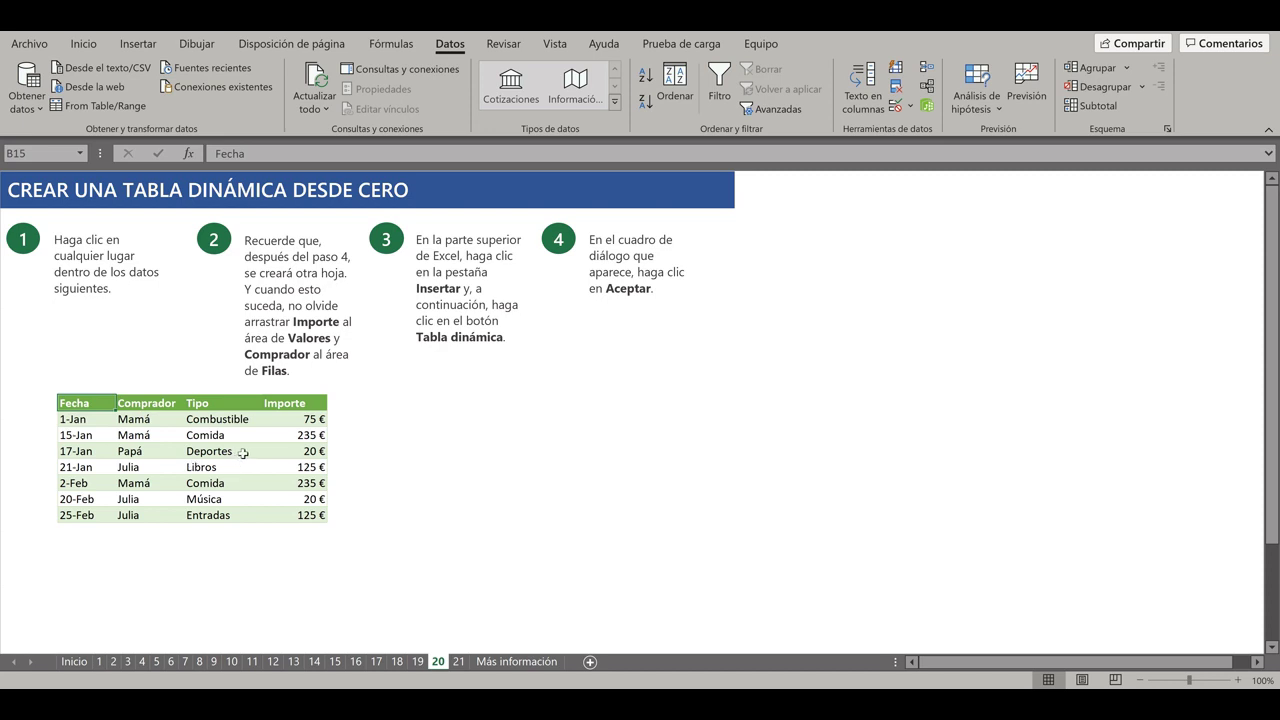
pyautogui.click(142, 47)
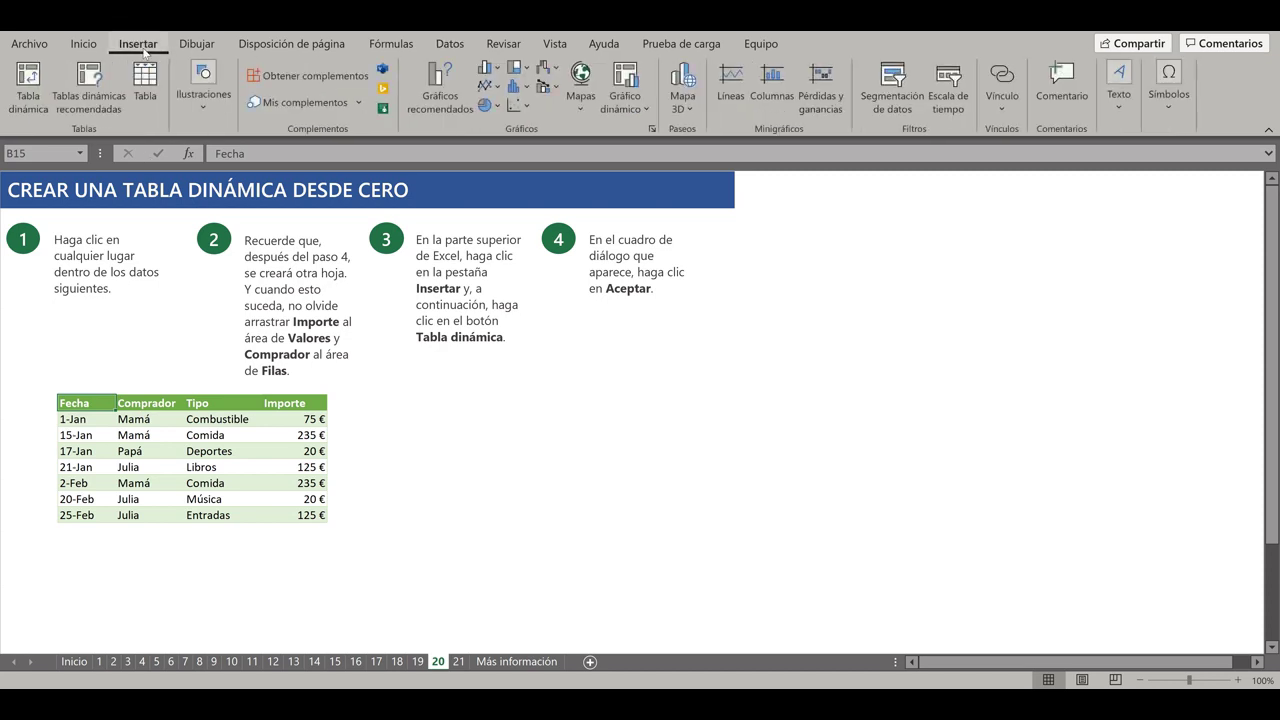
pyautogui.click(28, 108)
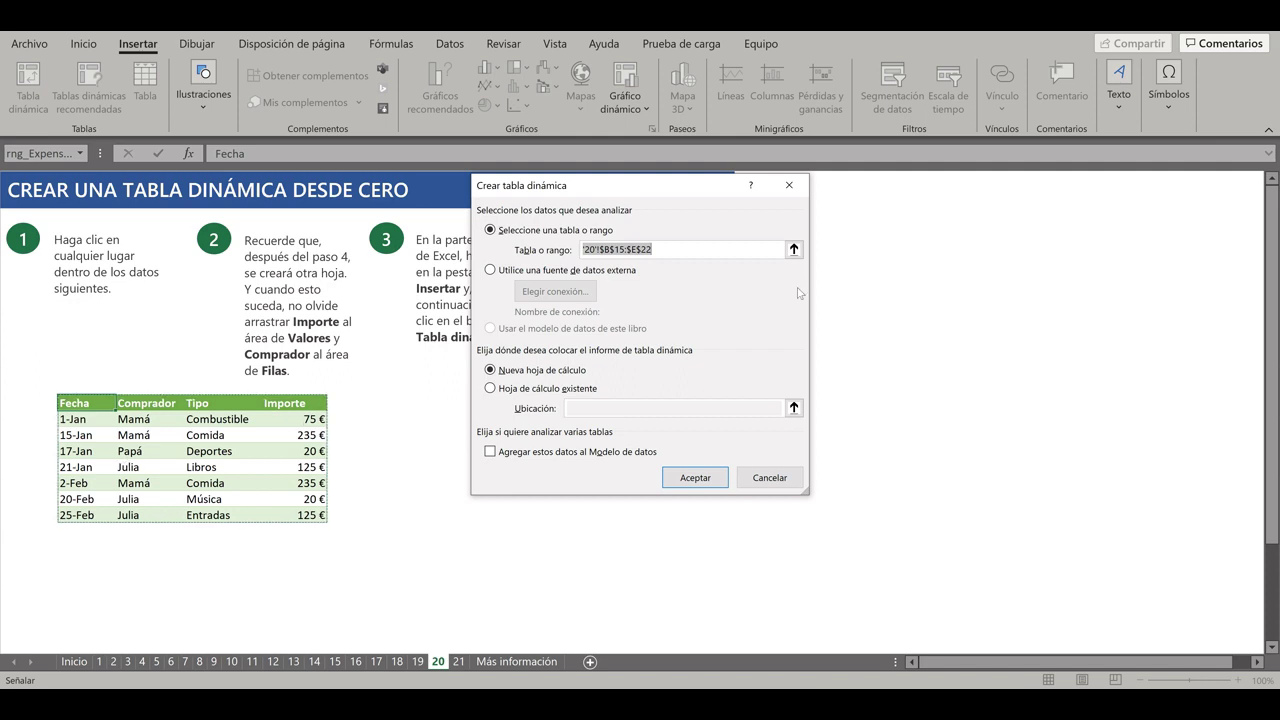
pyautogui.click(795, 249)
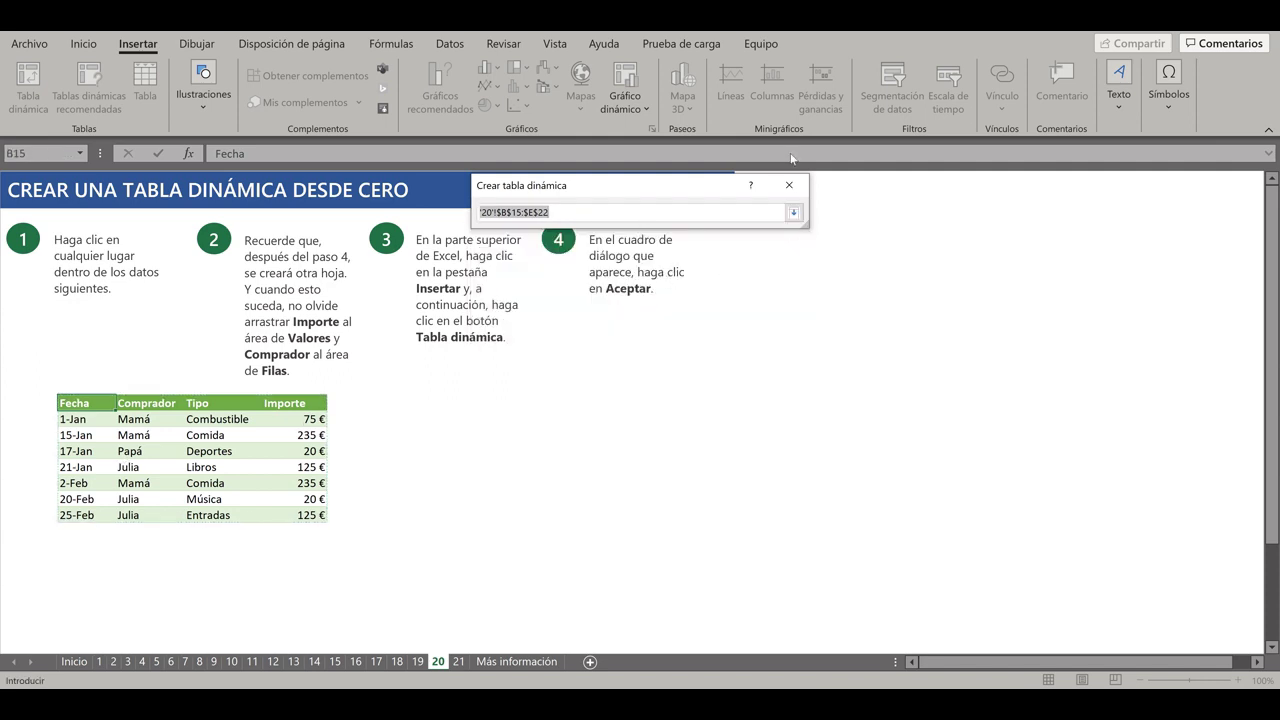
pyautogui.click(793, 213)
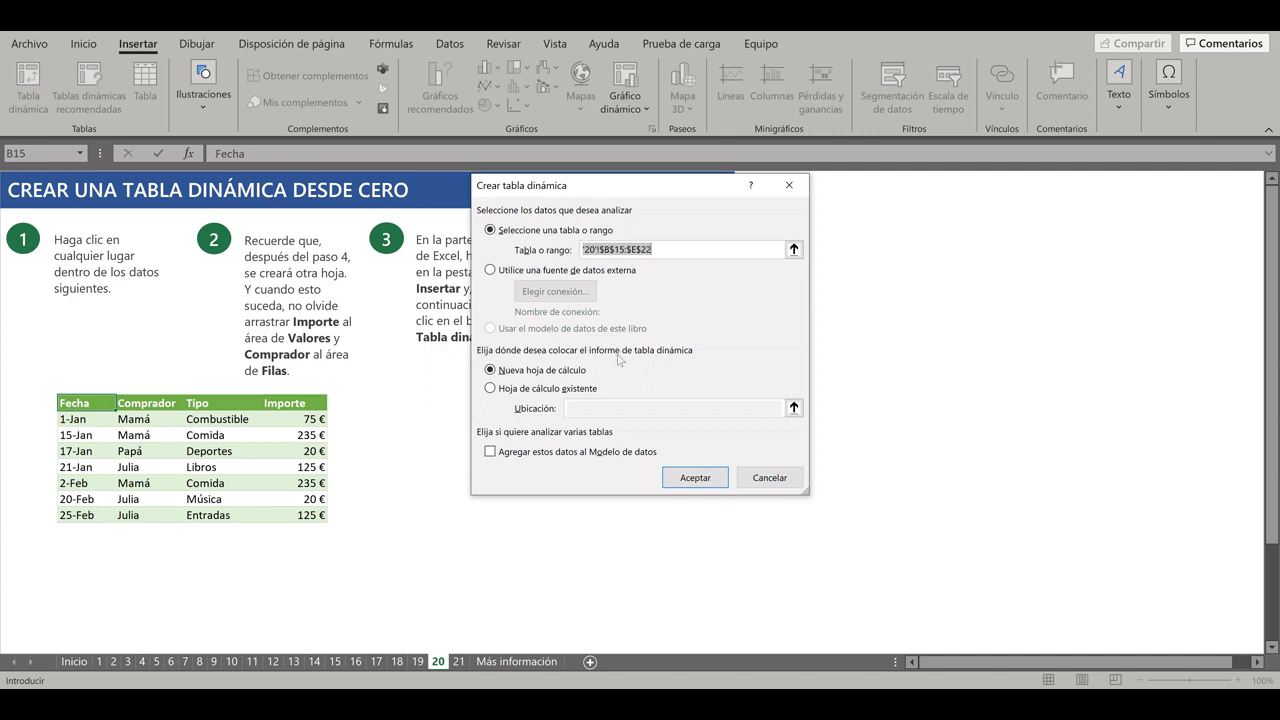
pyautogui.click(689, 479)
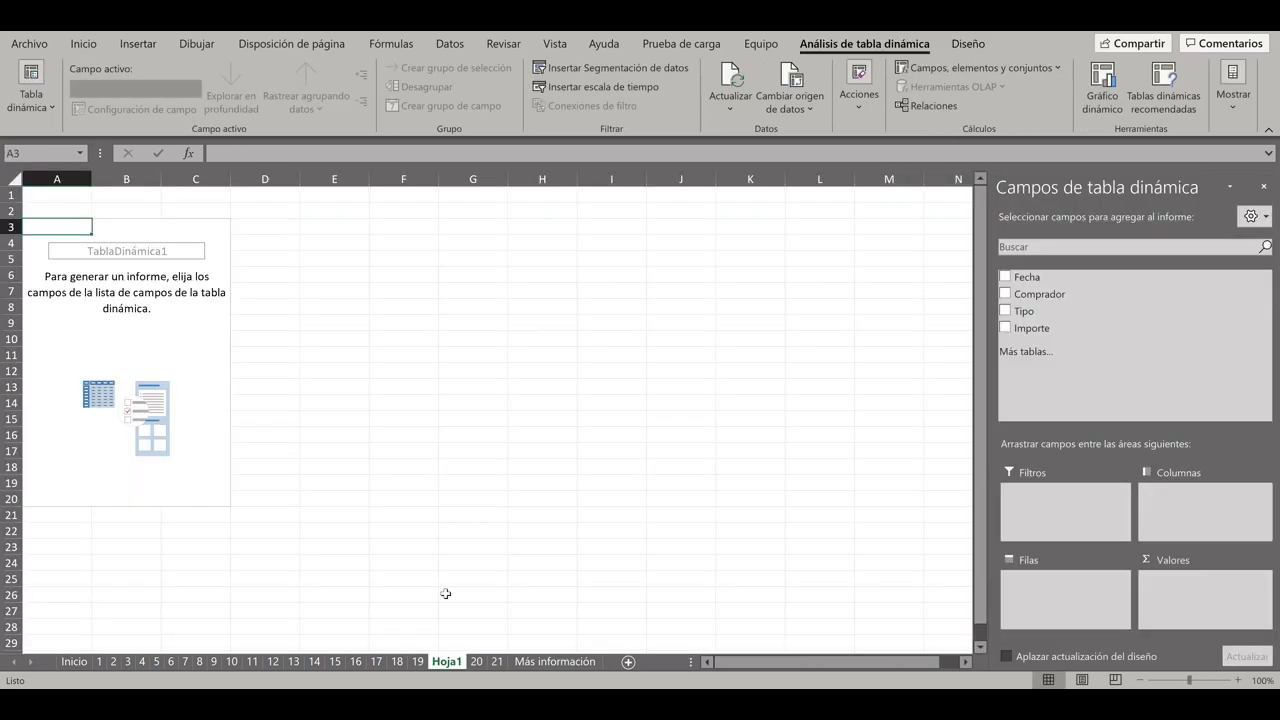
# Compare the column headers of the source data on sheet 20 with the fields offered for the pivot table on Hoja1.
pyautogui.click(477, 662)
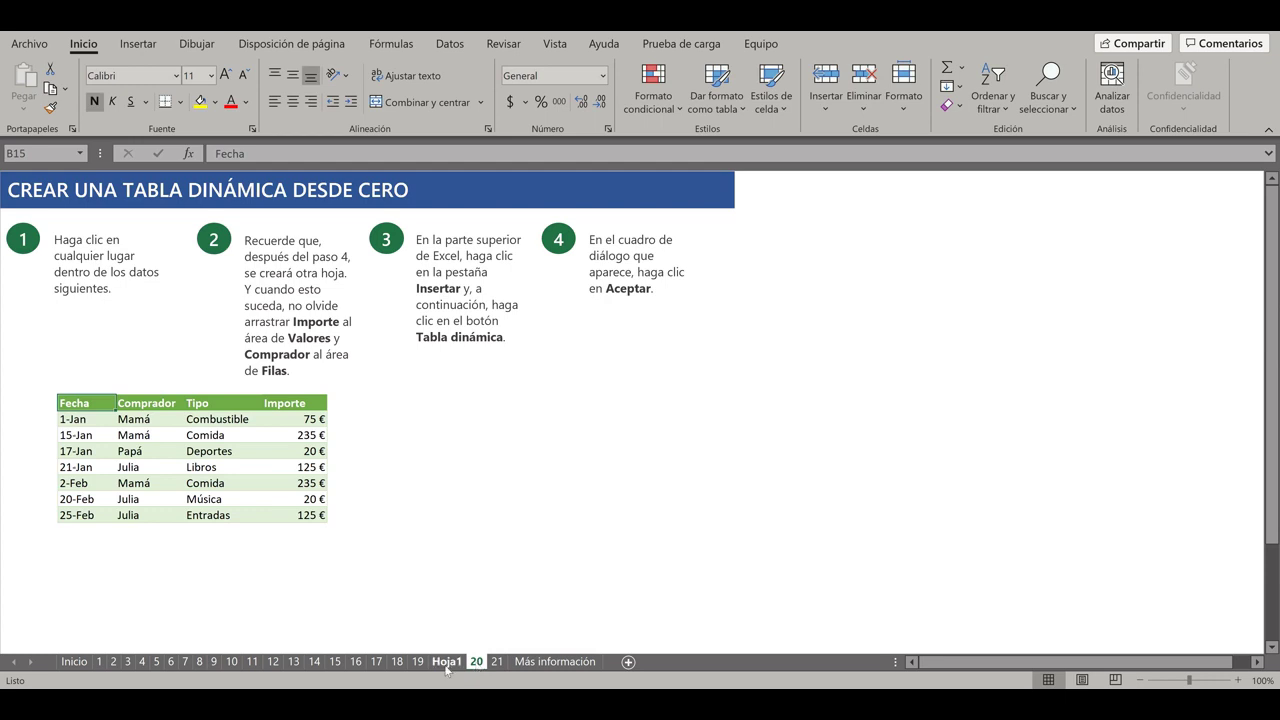
pyautogui.click(447, 662)
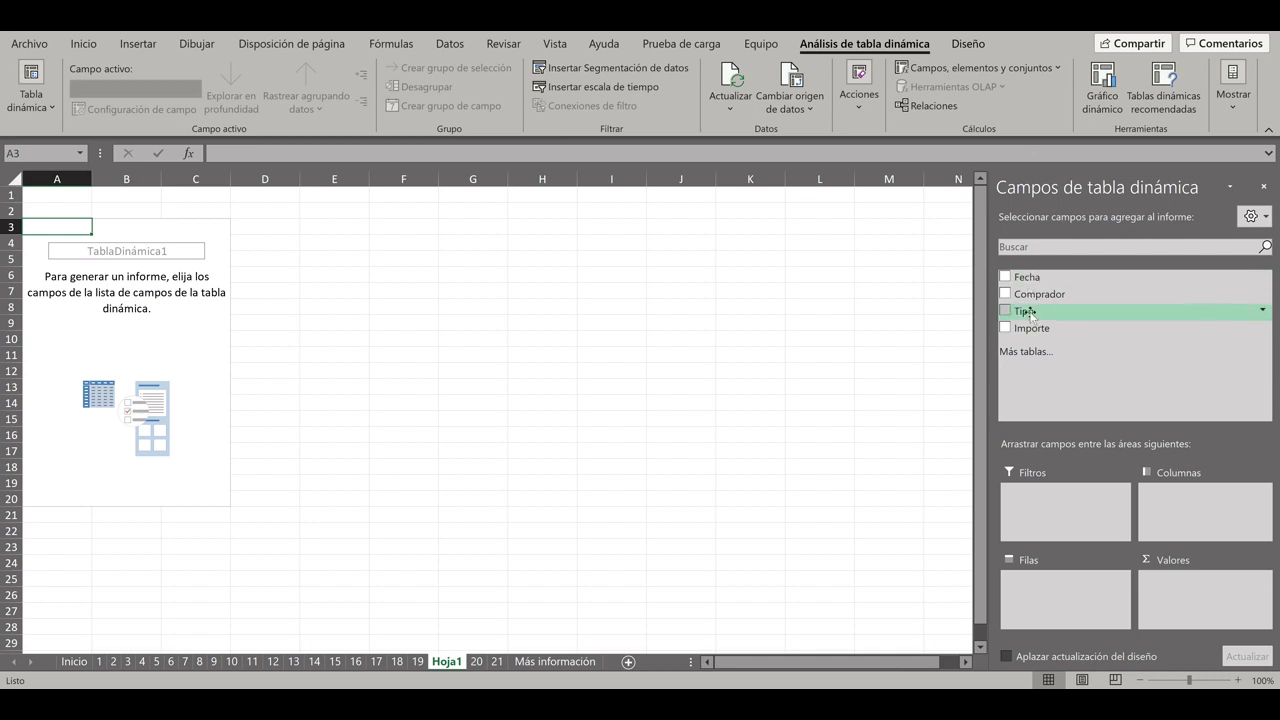
pyautogui.click(477, 662)
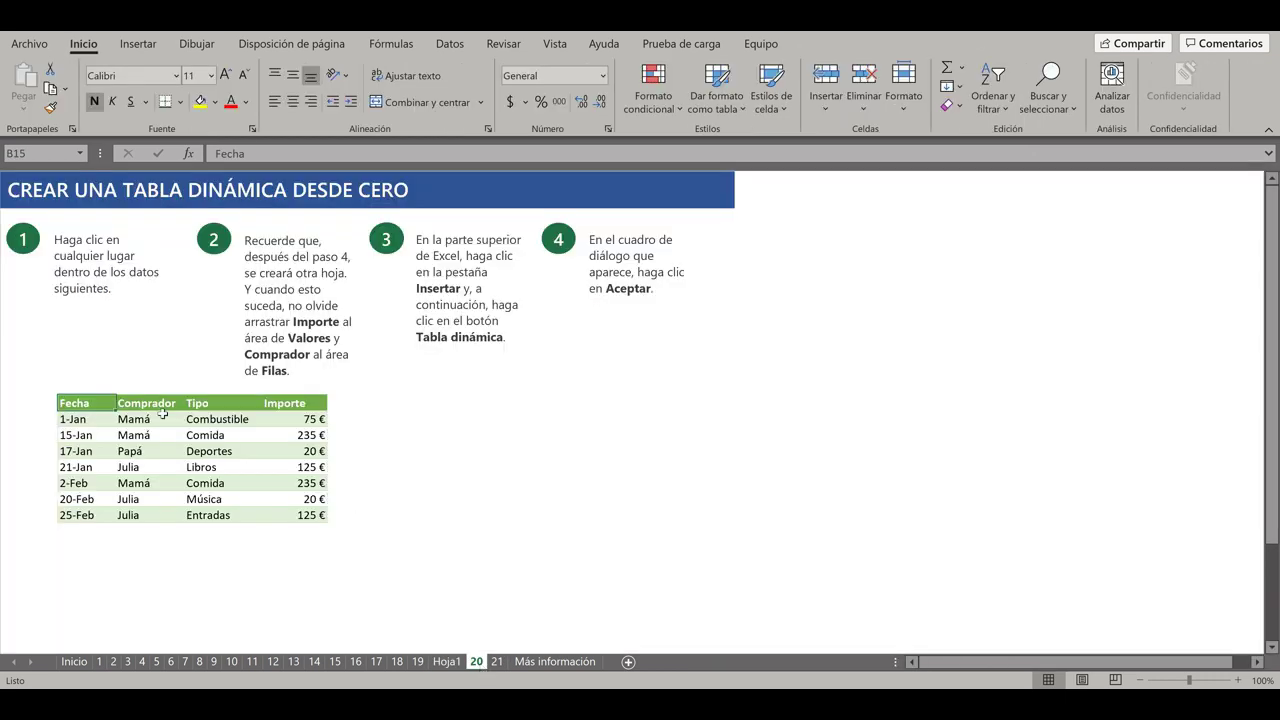
pyautogui.moveTo(95, 404); pyautogui.dragTo(312, 520)
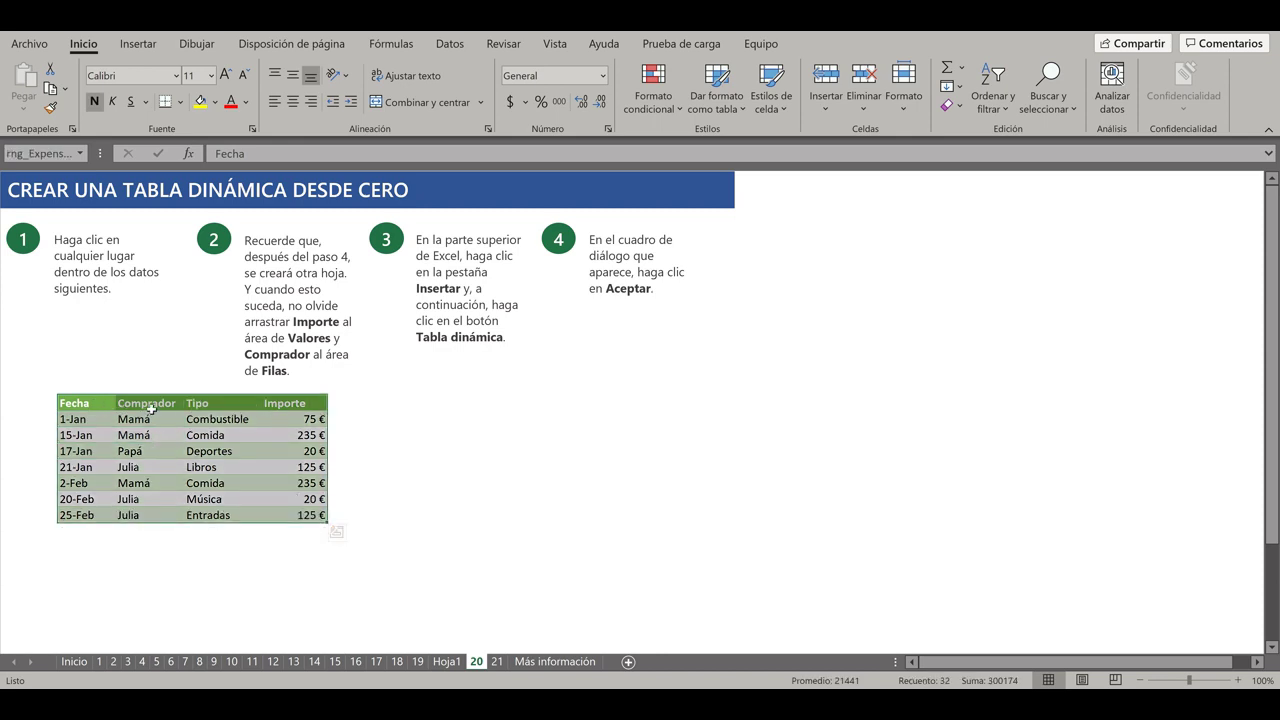
pyautogui.click(446, 664)
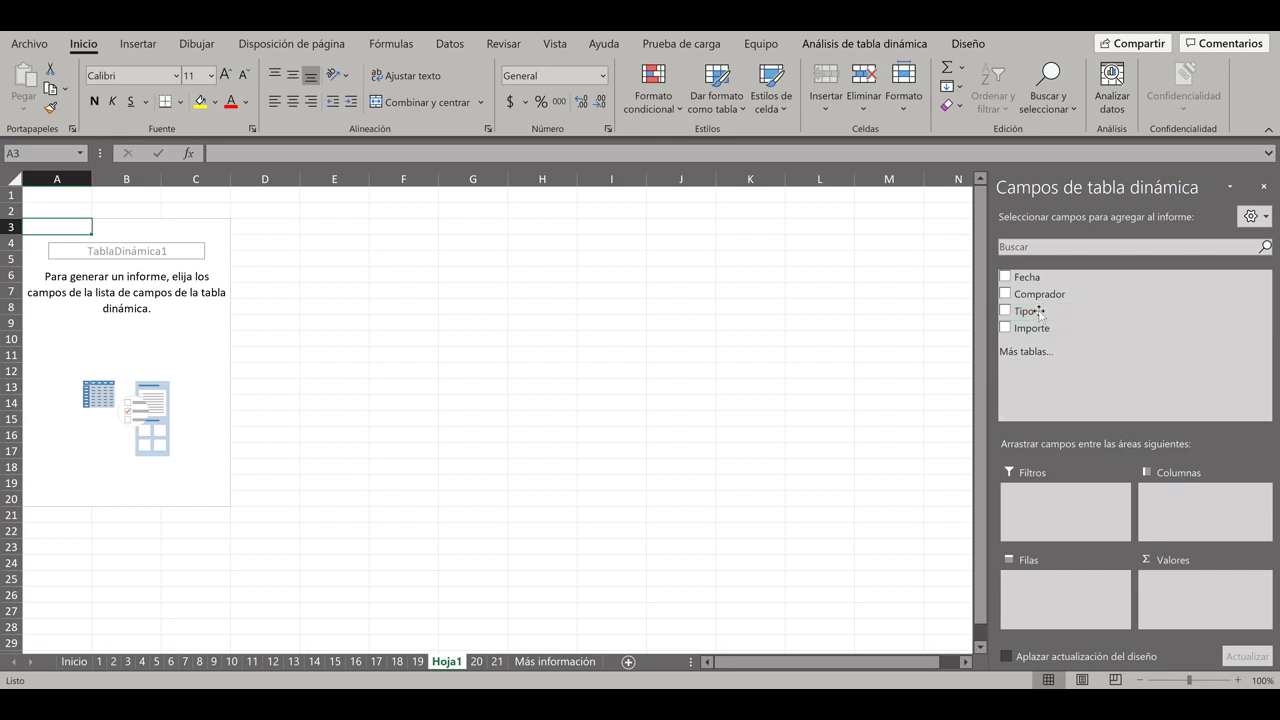
pyautogui.click(477, 662)
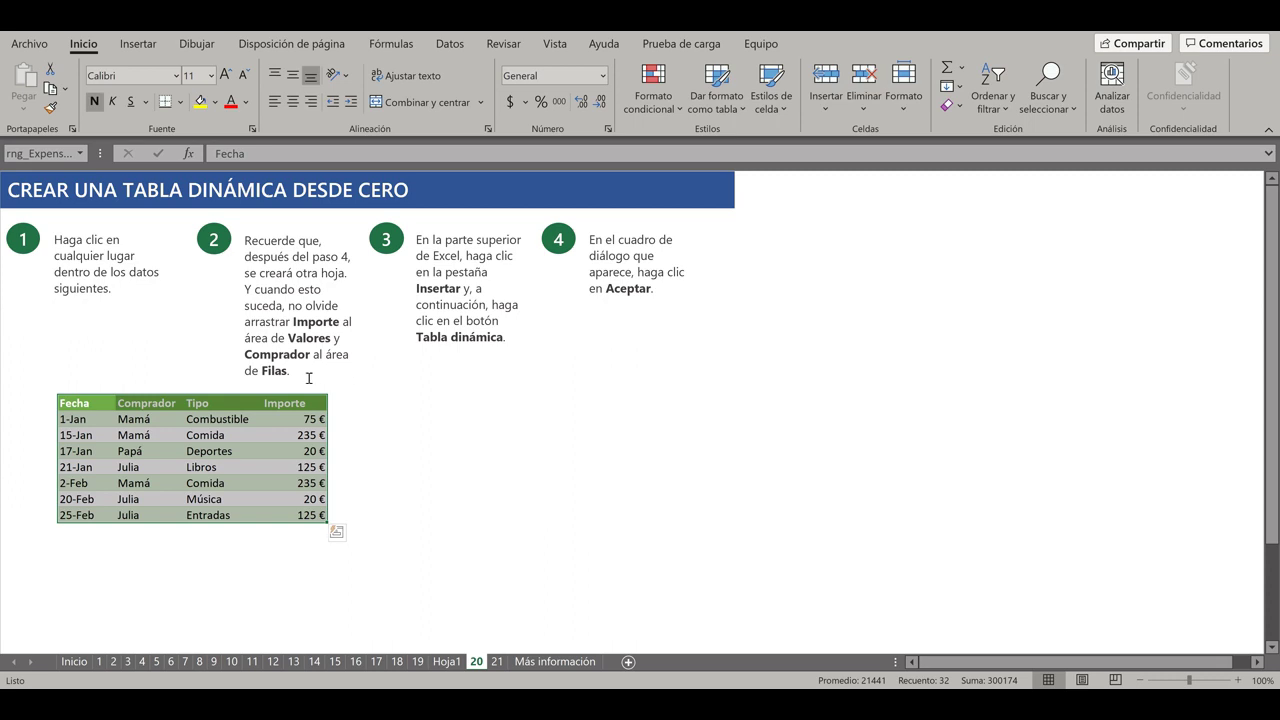
pyautogui.click(447, 661)
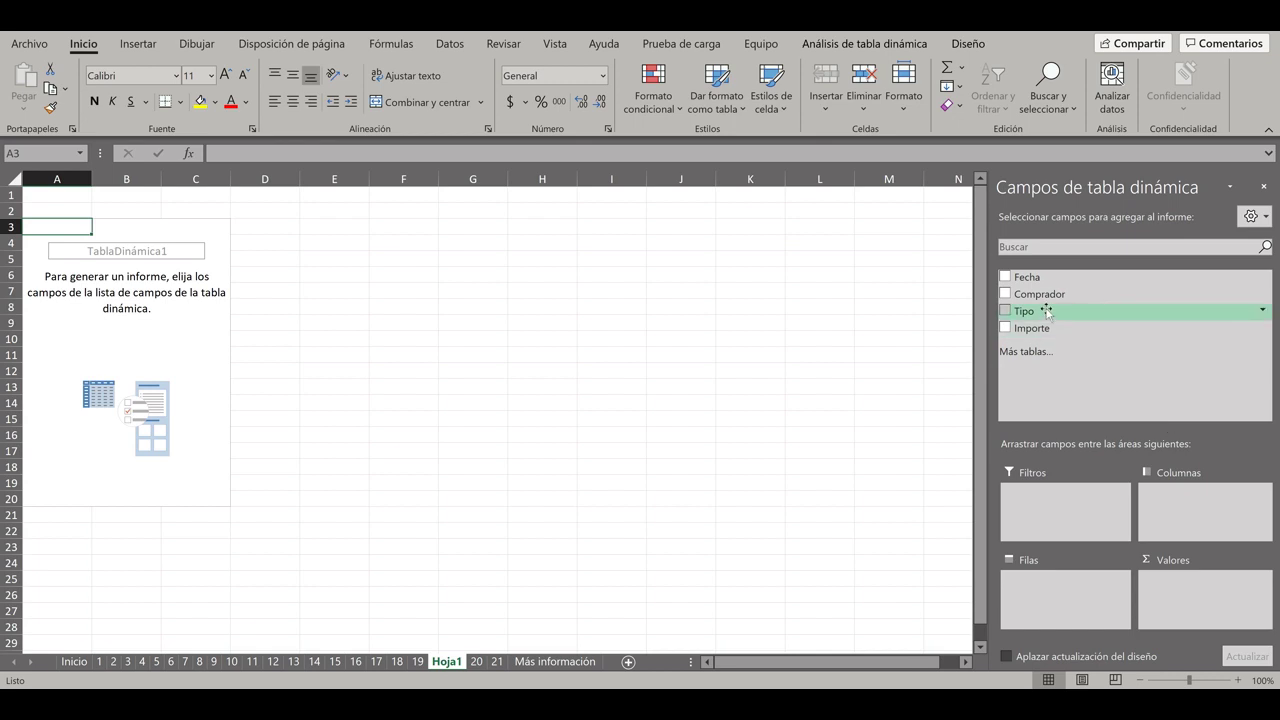
# Lay out the Hoja1 pivot table with Importe in Valores, Comprador in Filas and Tipo in Columnas.
pyautogui.moveTo(1022, 329); pyautogui.dragTo(1186, 590)
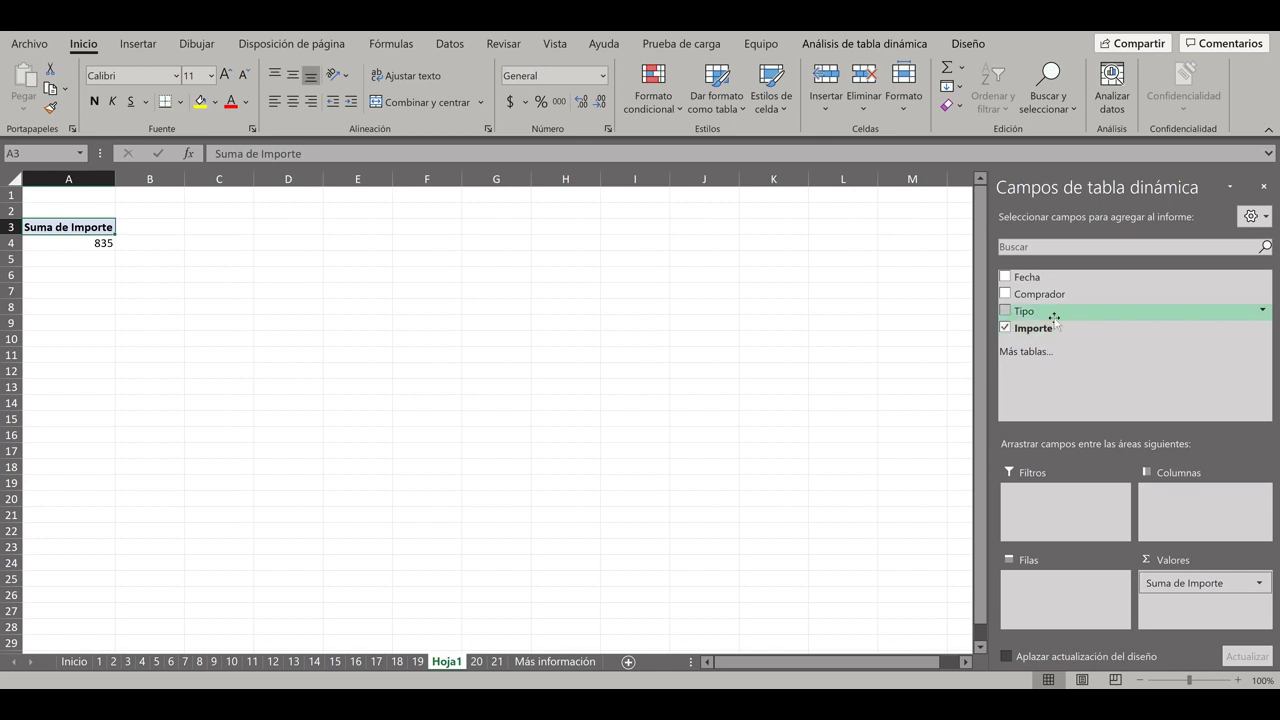
pyautogui.moveTo(1046, 294); pyautogui.dragTo(1040, 596)
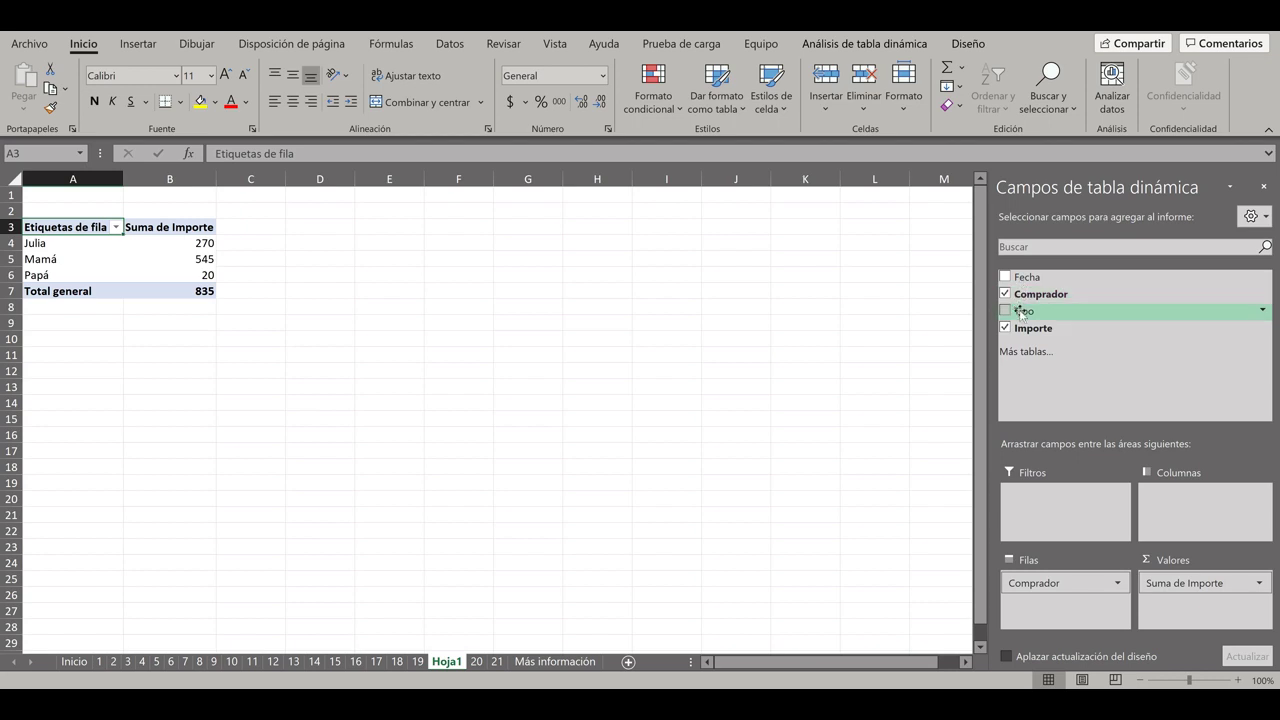
pyautogui.moveTo(1020, 313); pyautogui.dragTo(1166, 494)
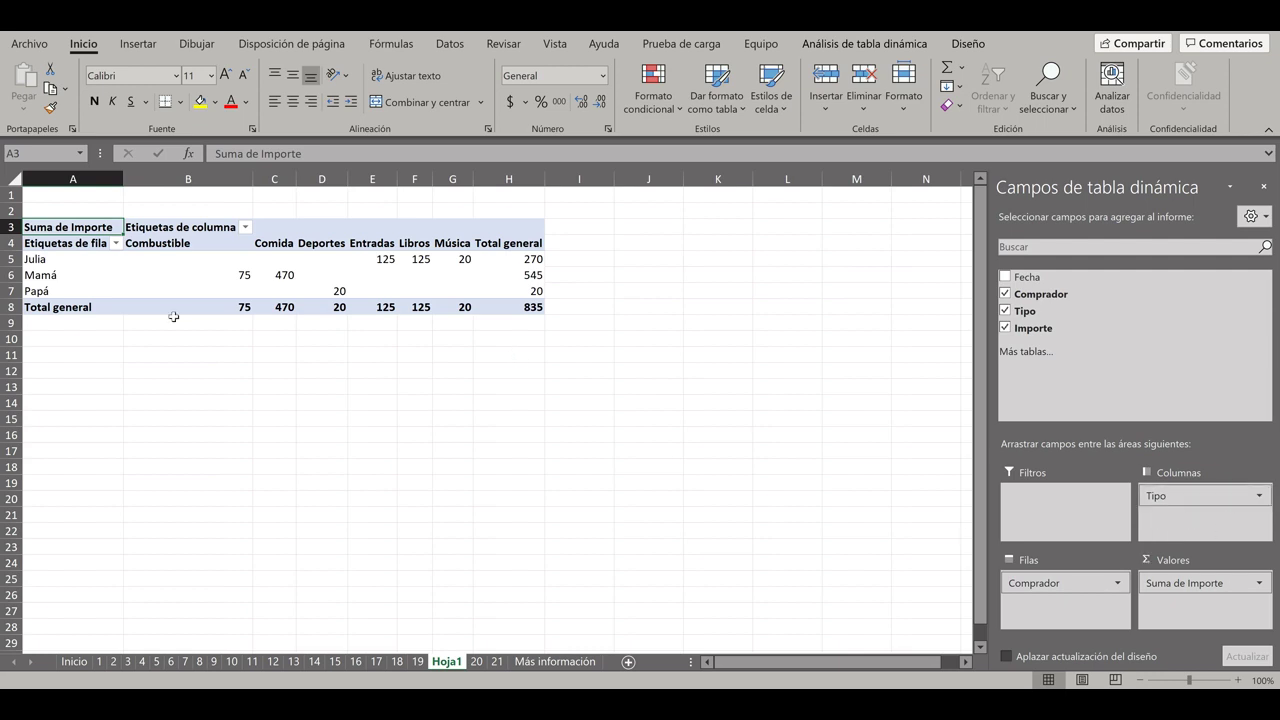
# Examine each buyer's amounts per expense type and the row total in the Hoja1 pivot table.
pyautogui.click(80, 242)
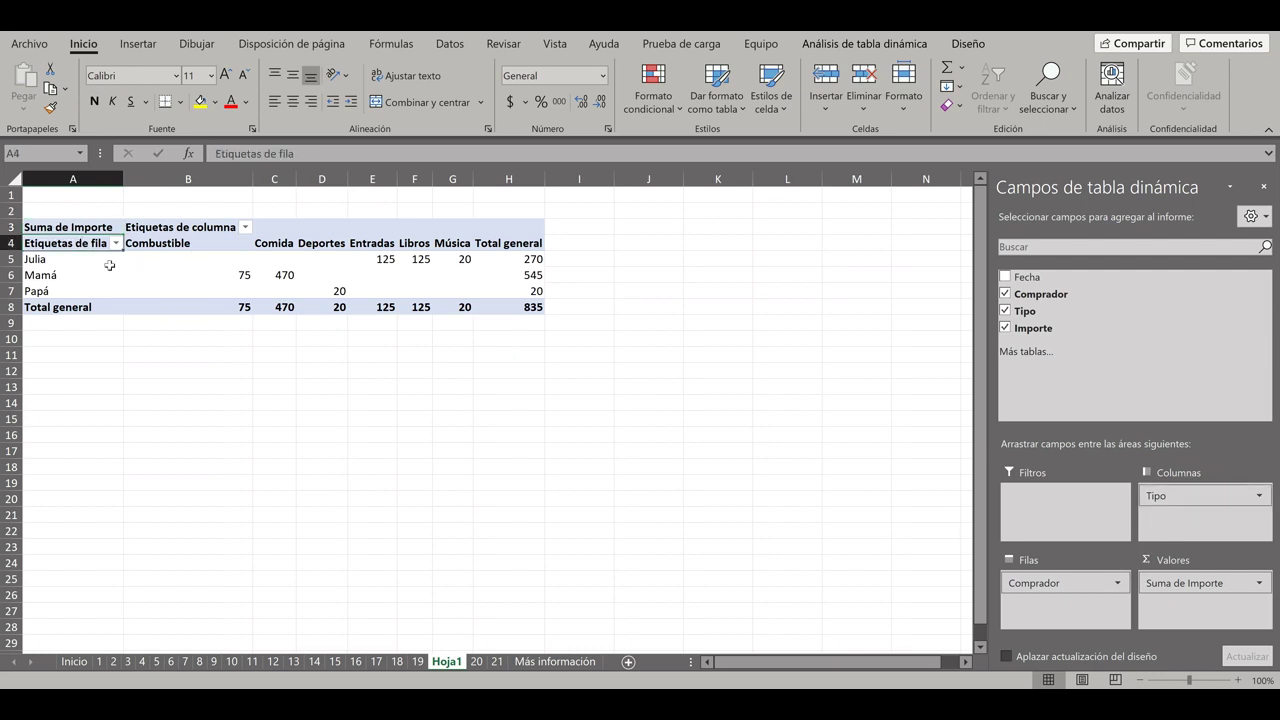
pyautogui.click(72, 259)
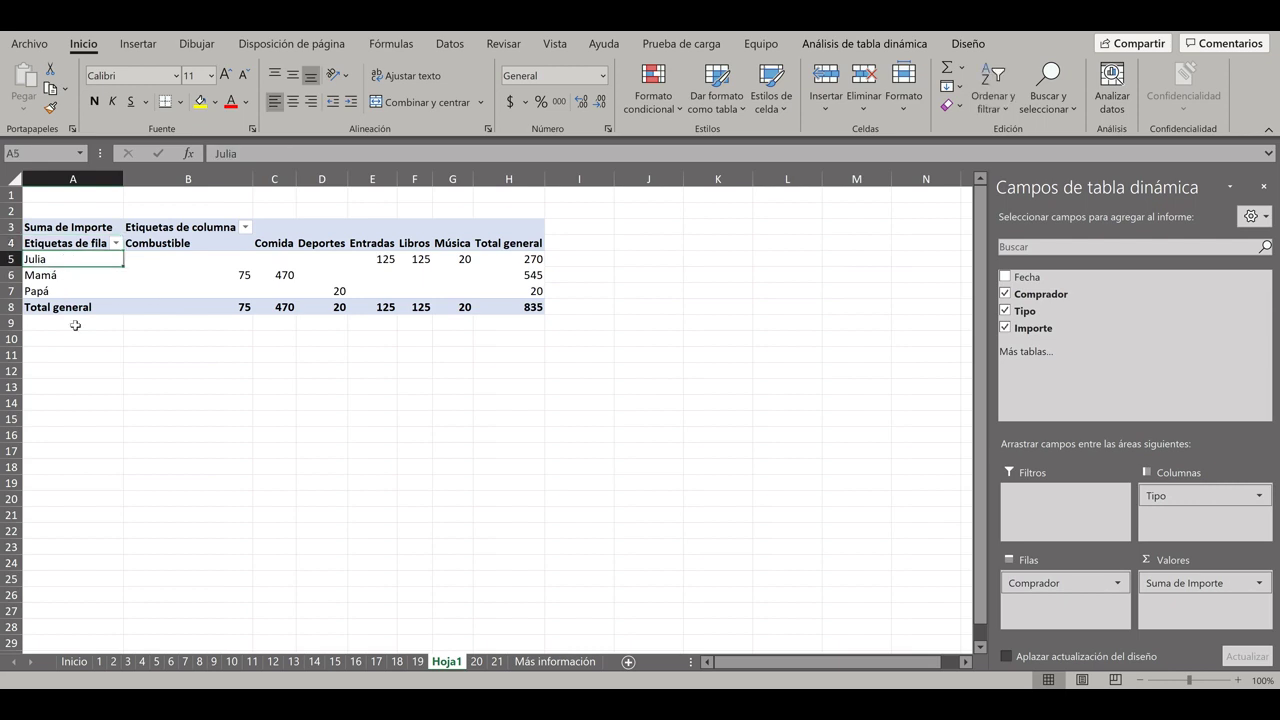
pyautogui.click(210, 259)
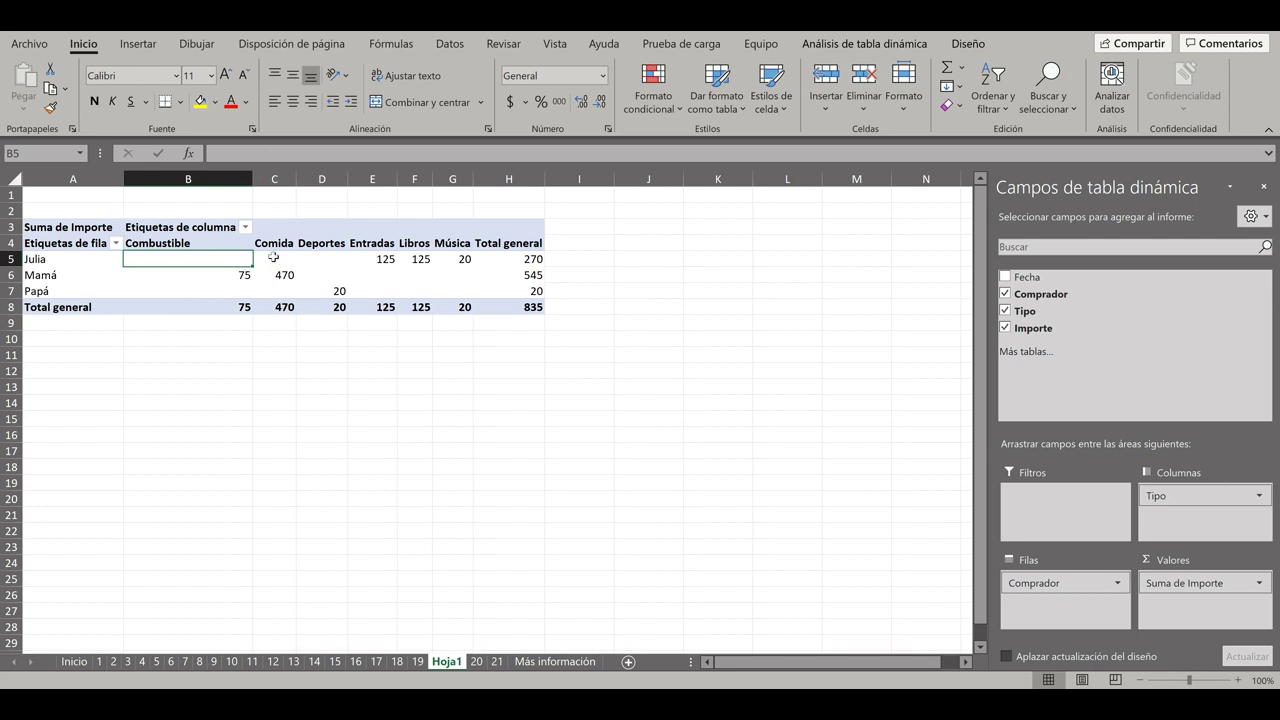
pyautogui.click(273, 259)
pyautogui.click(330, 259)
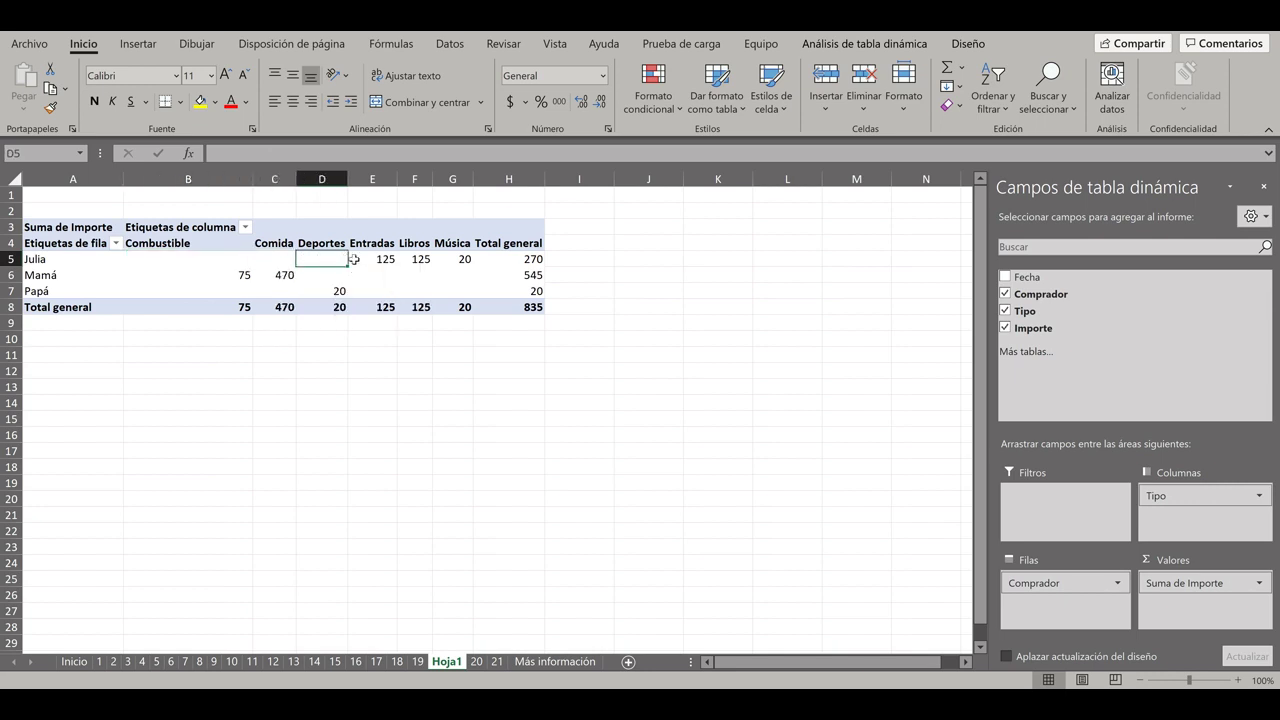
pyautogui.click(375, 259)
pyautogui.click(420, 259)
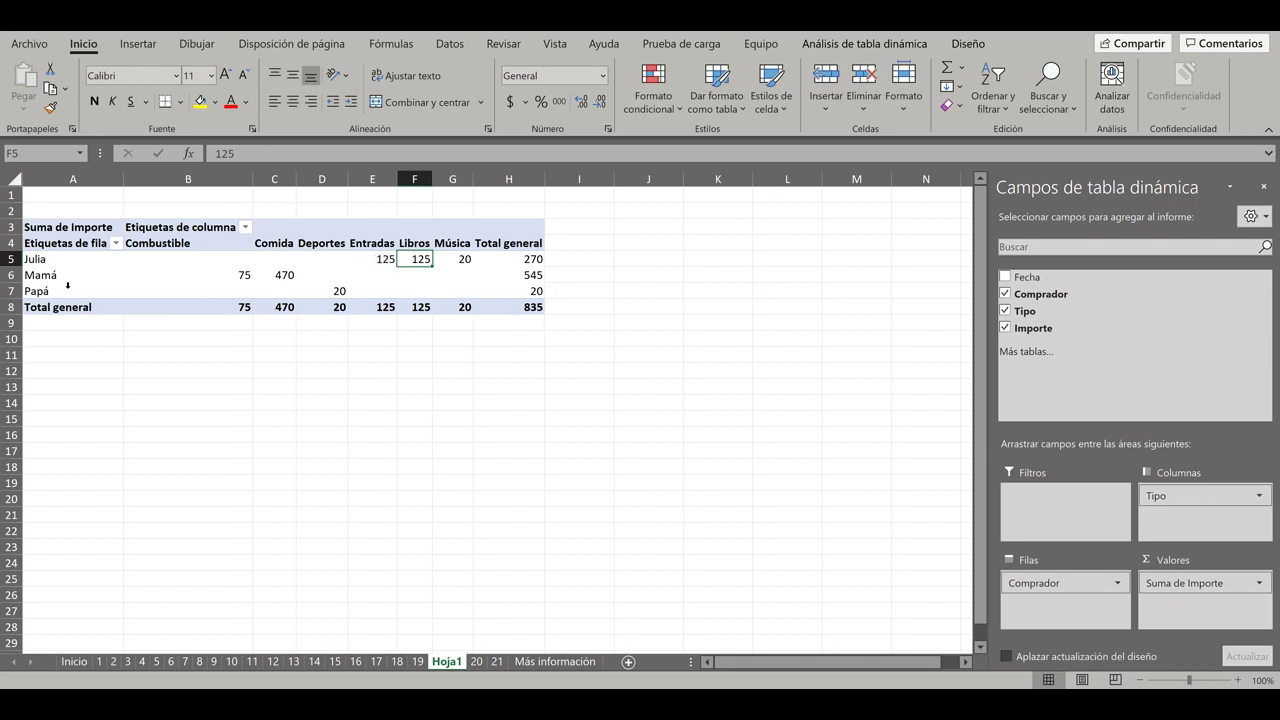
pyautogui.click(383, 261)
pyautogui.click(462, 259)
pyautogui.click(536, 257)
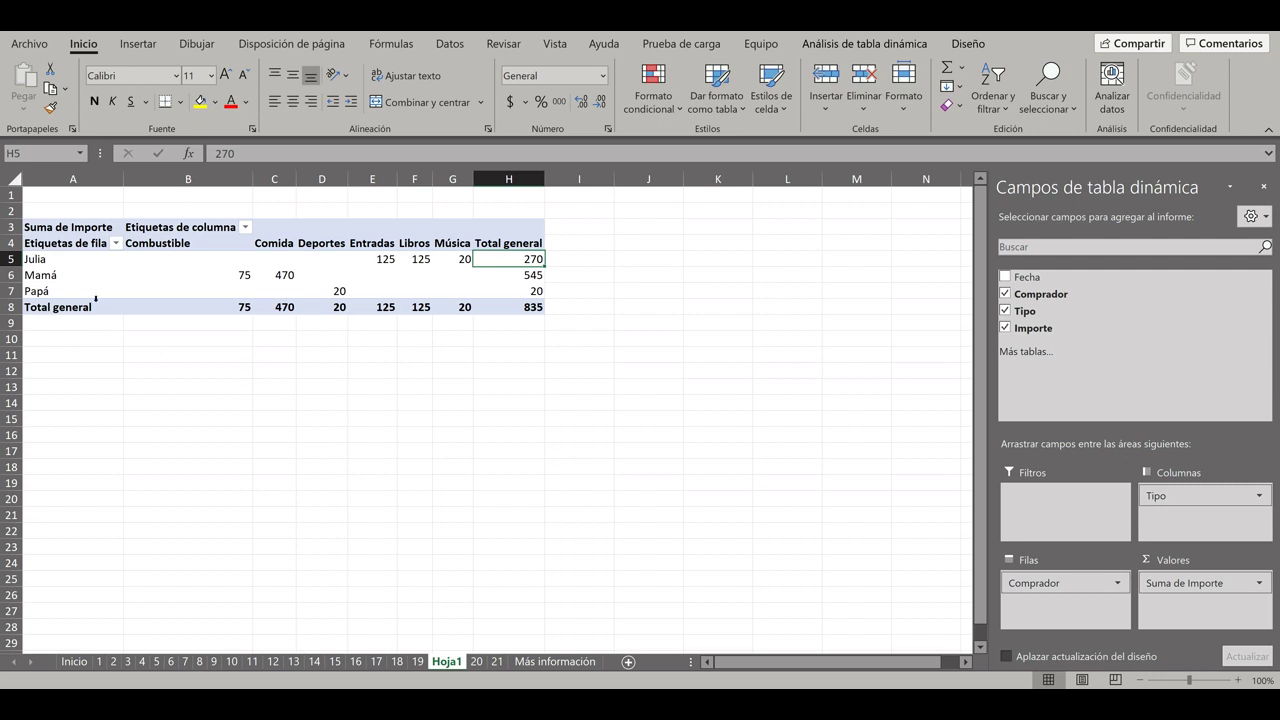
pyautogui.click(25, 275)
pyautogui.click(25, 291)
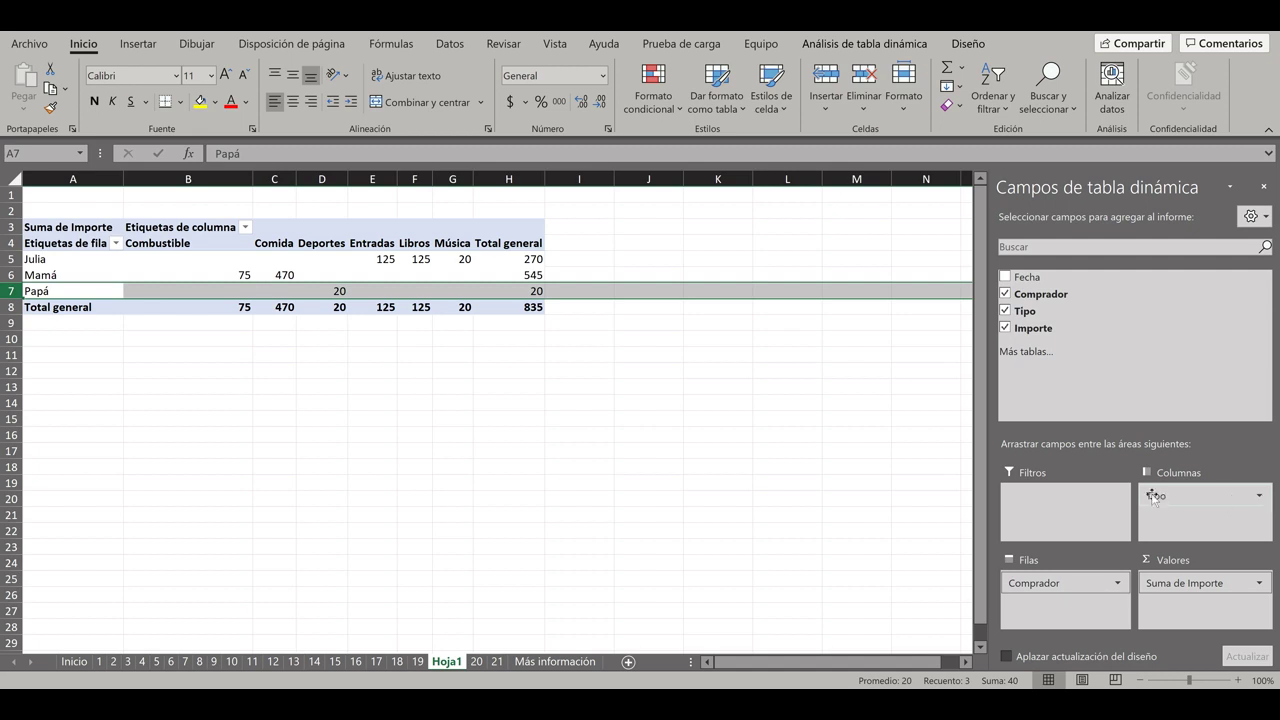
# Move Tipo out of Columnas and place it in Filas below Comprador in the Hoja1 pivot table.
pyautogui.click(1260, 496)
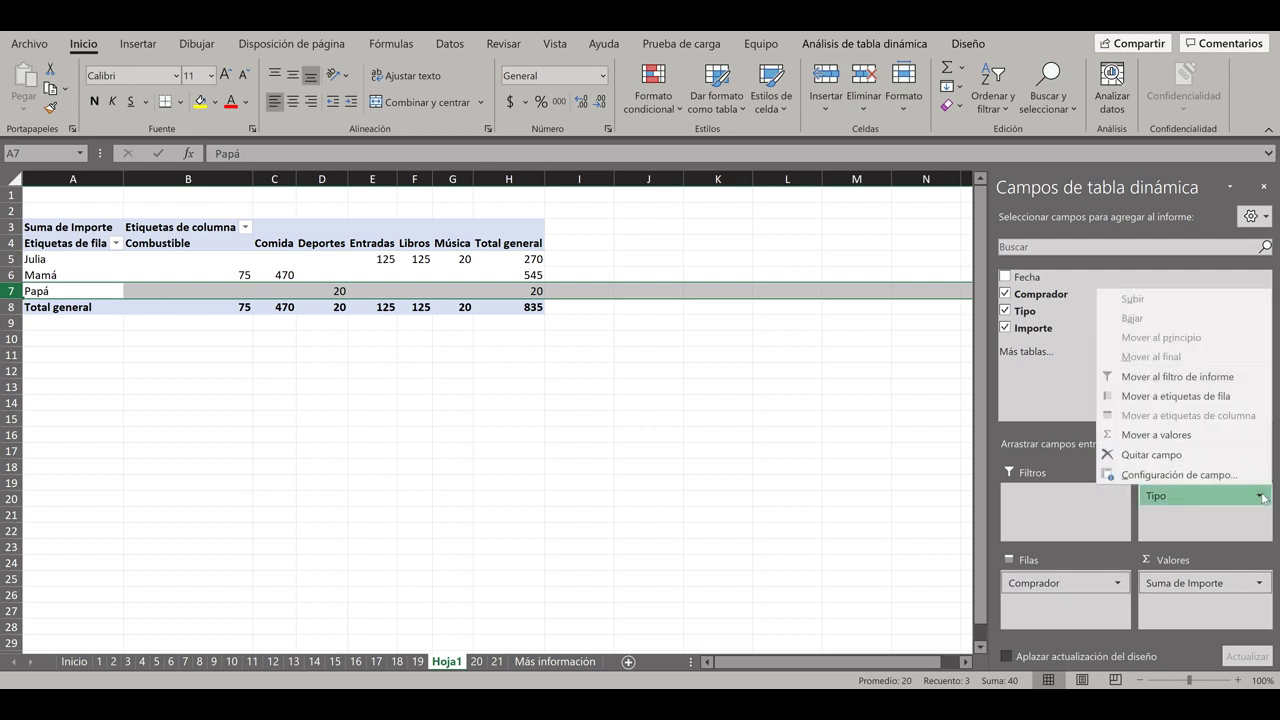
pyautogui.click(1177, 458)
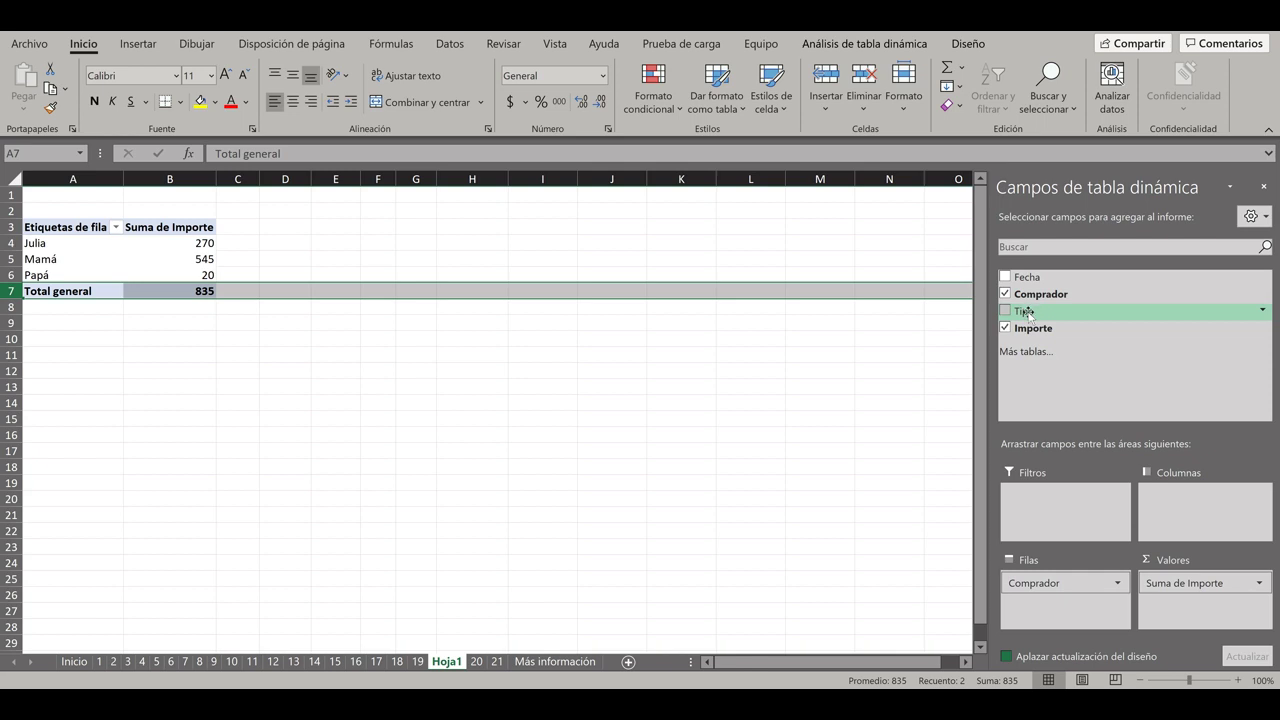
pyautogui.moveTo(1029, 312); pyautogui.dragTo(1042, 605)
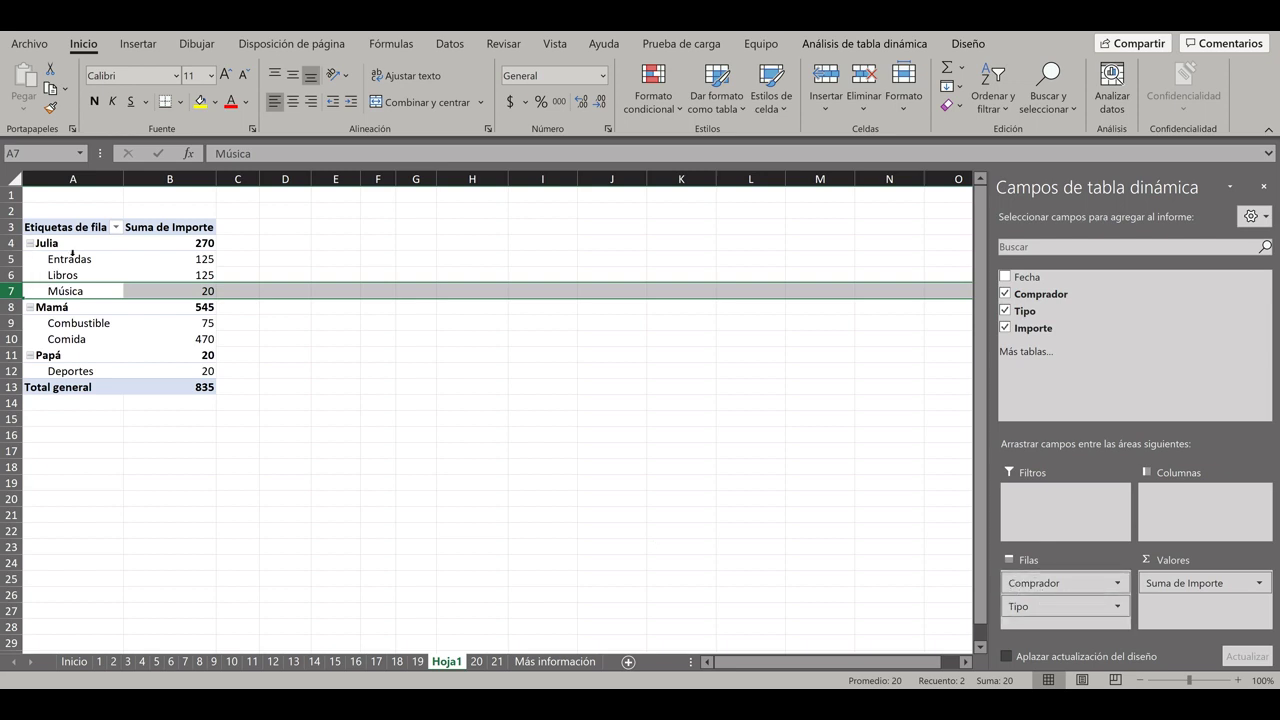
pyautogui.click(6, 259)
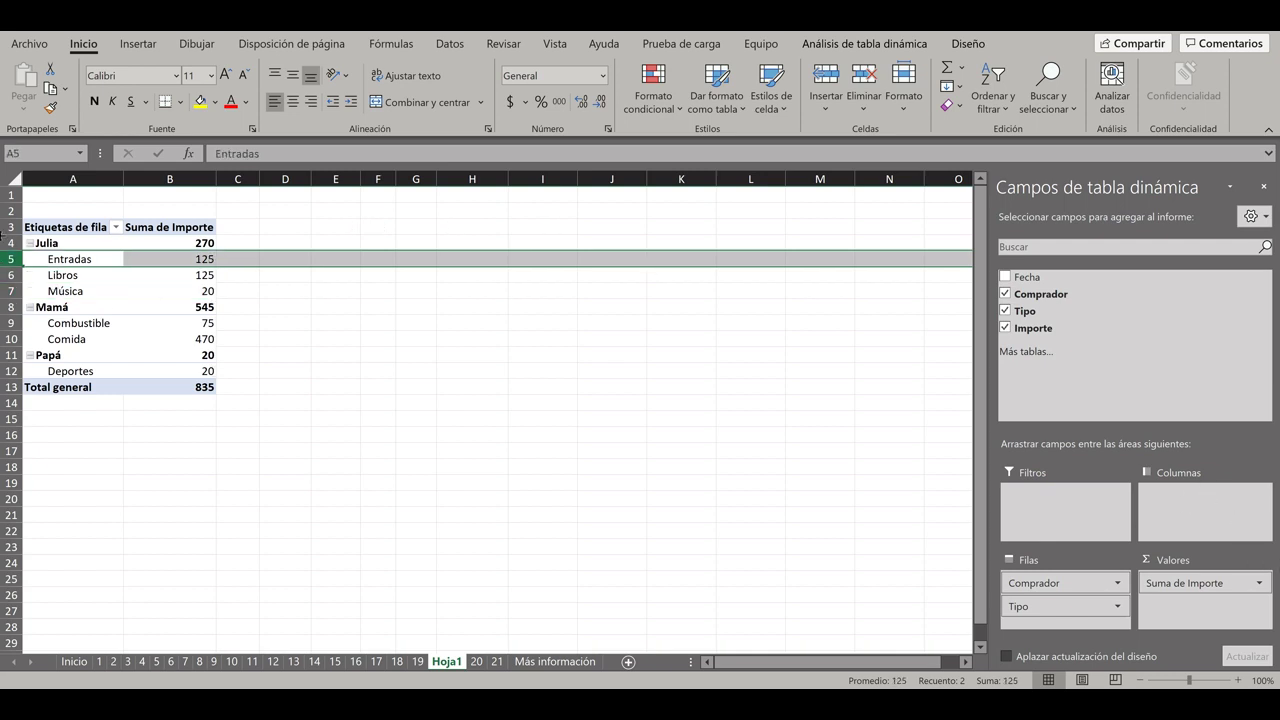
# Collapse the buyer groups in the Hoja1 pivot table, then expand each one again to view its expense types.
pyautogui.click(30, 243)
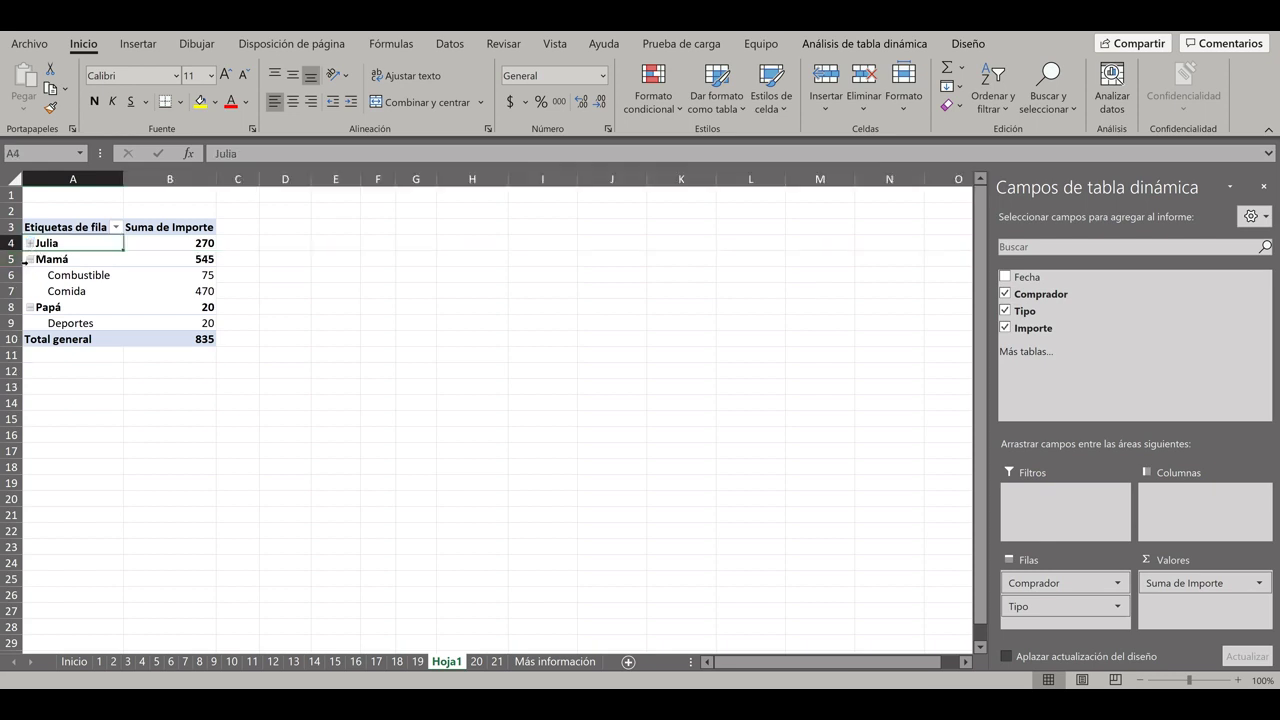
pyautogui.click(30, 259)
pyautogui.click(30, 275)
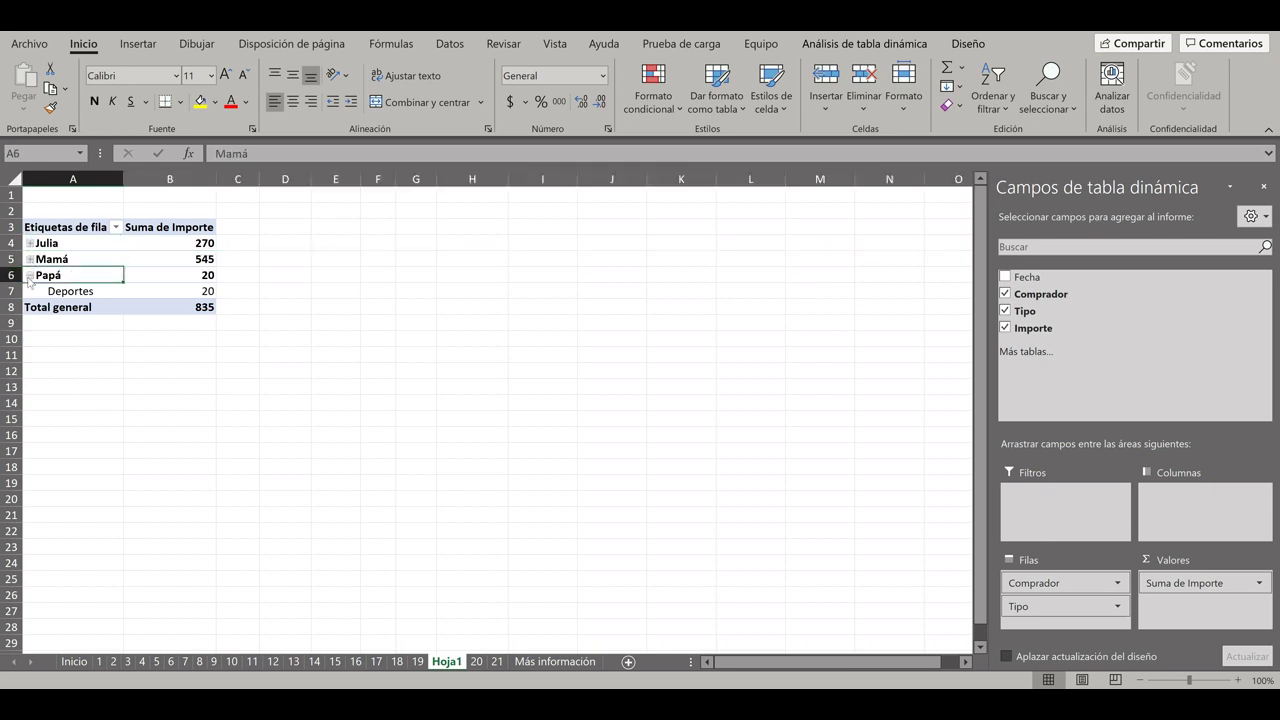
pyautogui.click(30, 243)
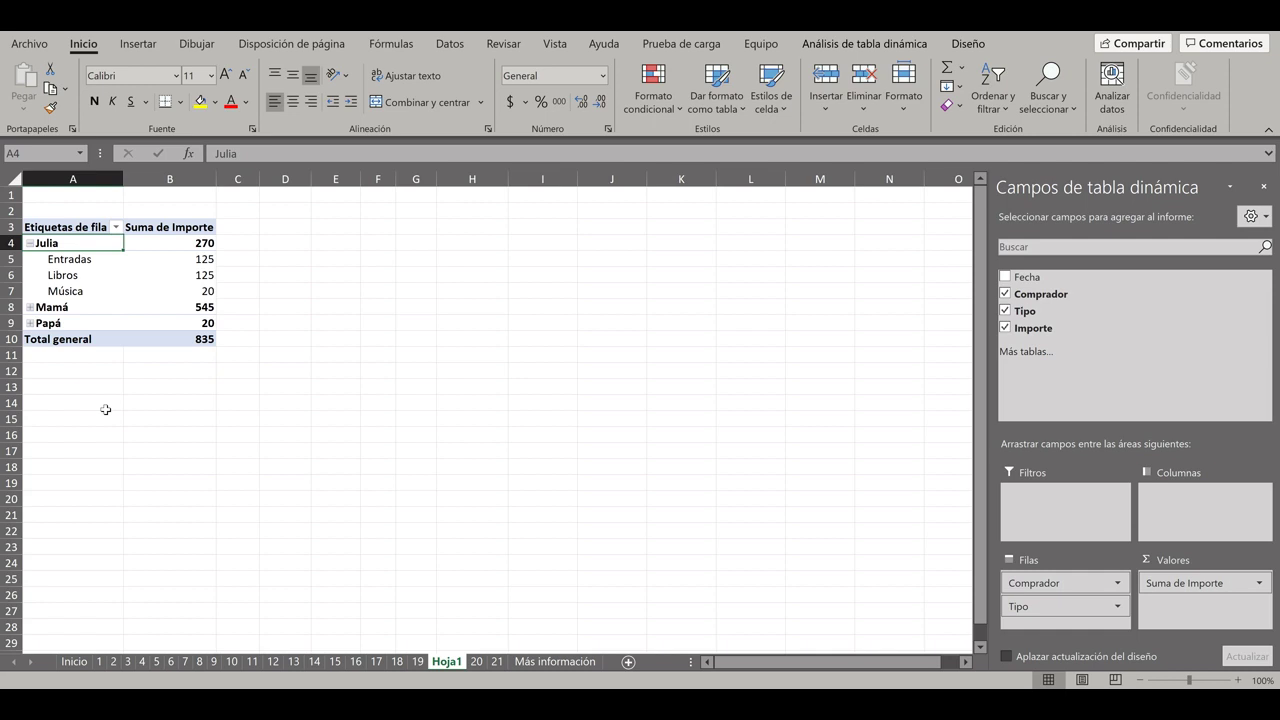
pyautogui.click(62, 261)
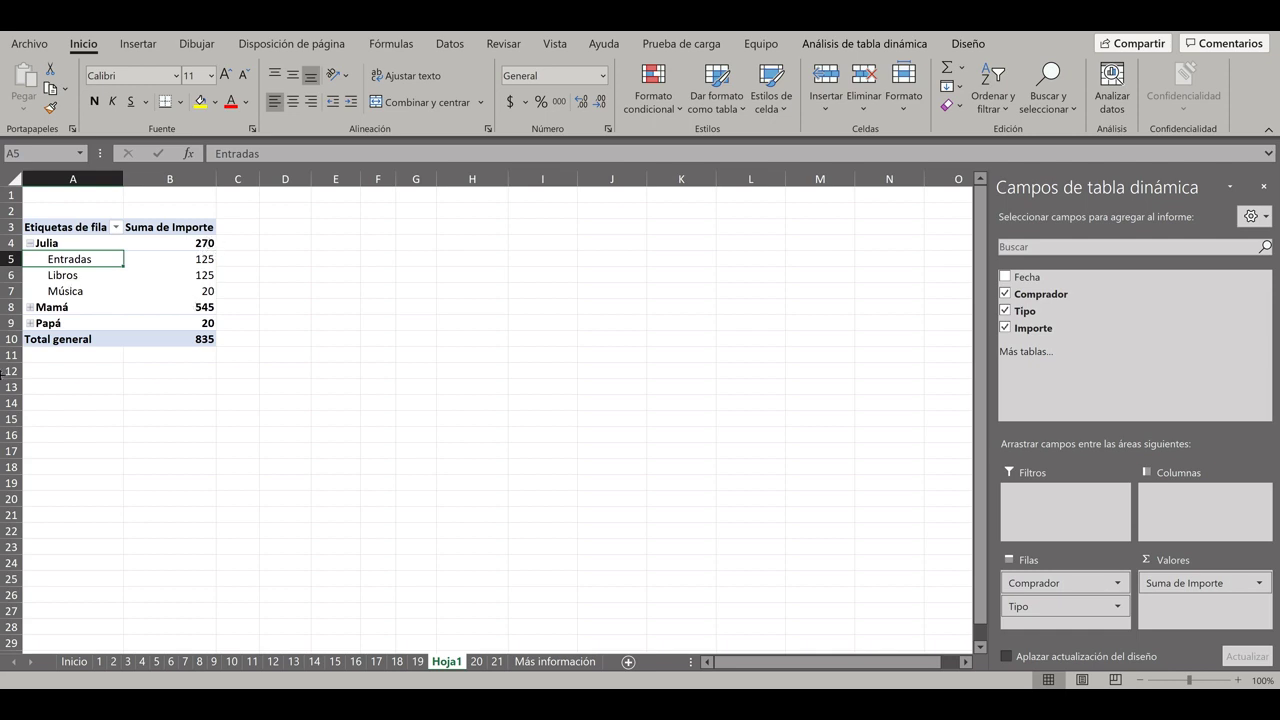
pyautogui.click(30, 308)
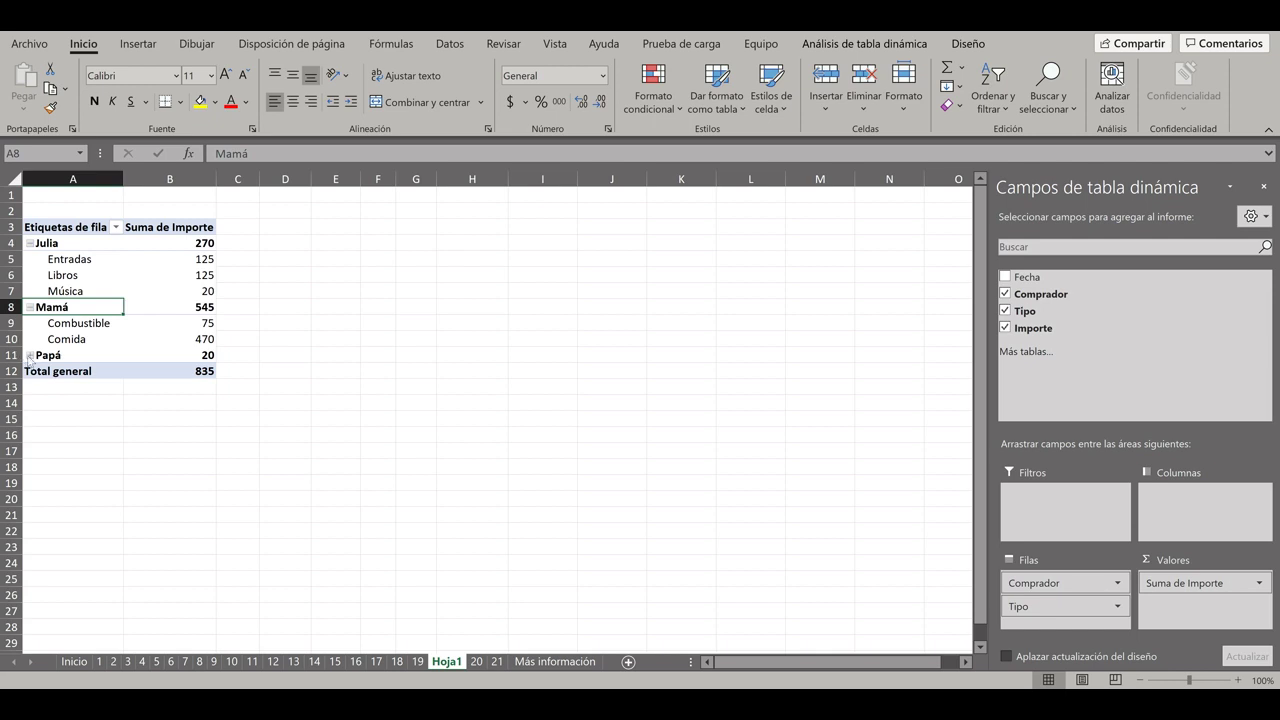
pyautogui.click(30, 356)
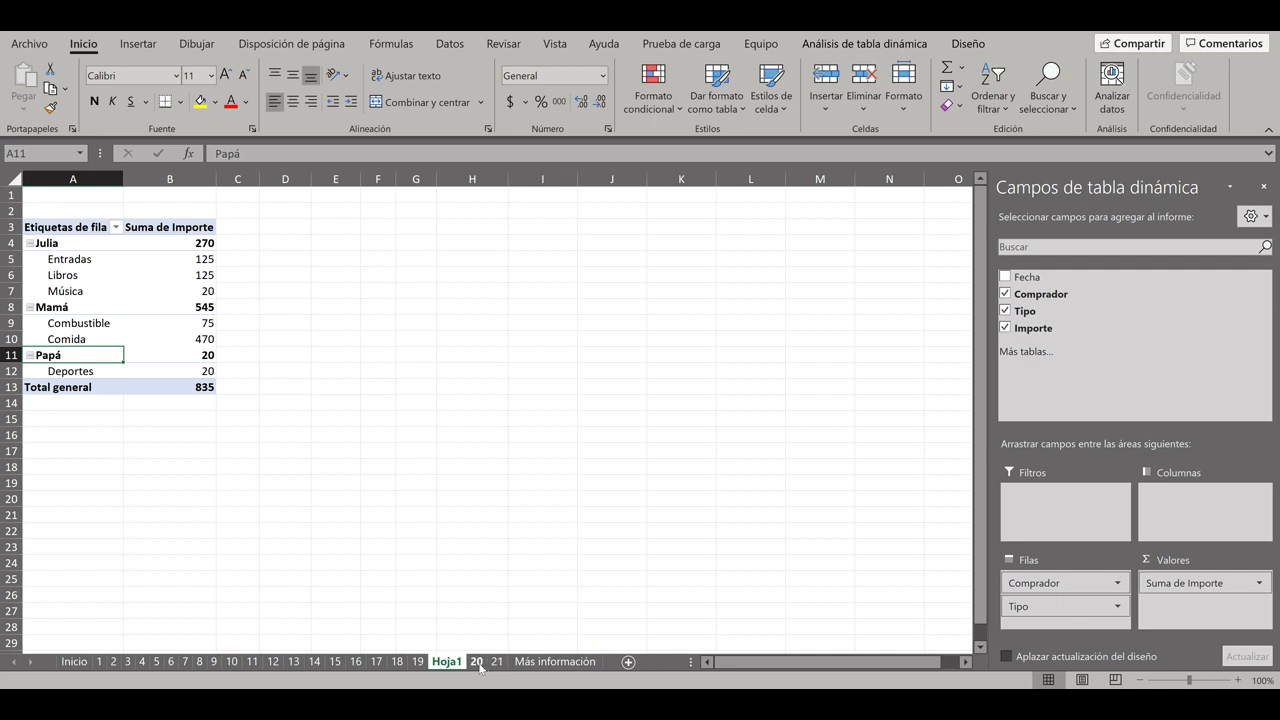
# Examine the table on sheet 21, its Proveedor column and the question asking how much was paid per proveedor and obra.
pyautogui.click(477, 663)
pyautogui.click(496, 663)
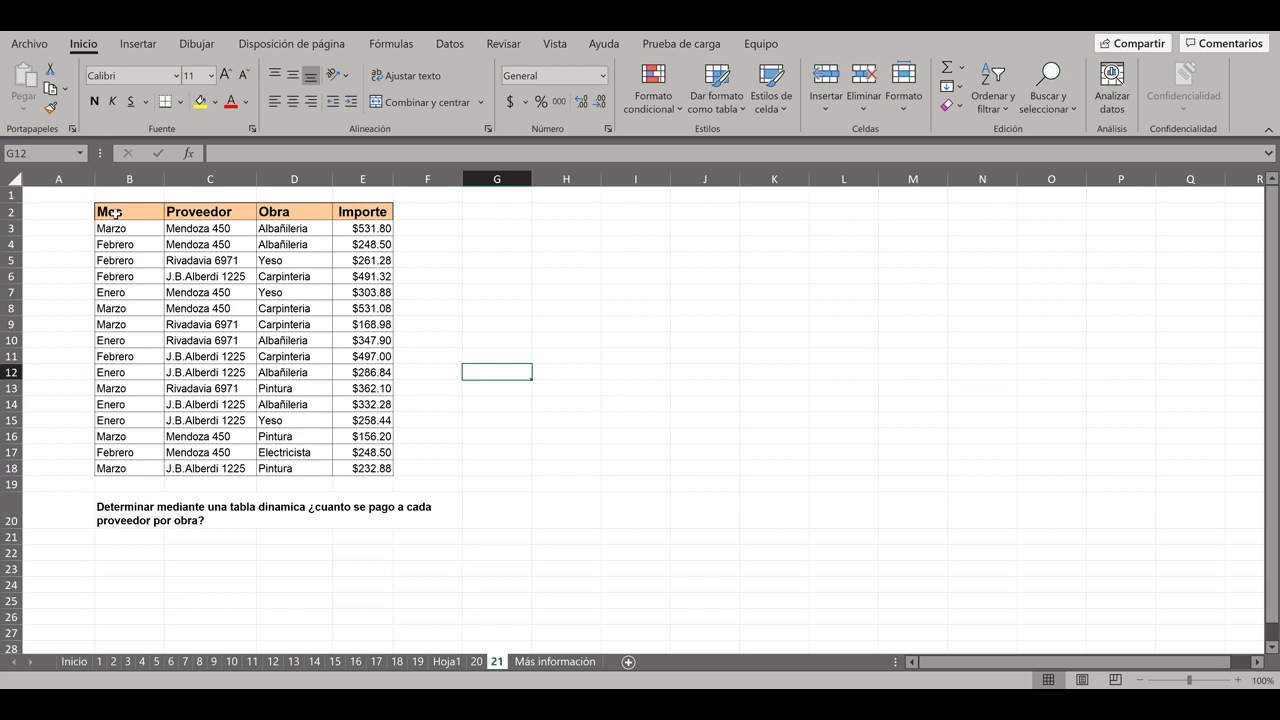
pyautogui.moveTo(116, 213); pyautogui.dragTo(386, 468)
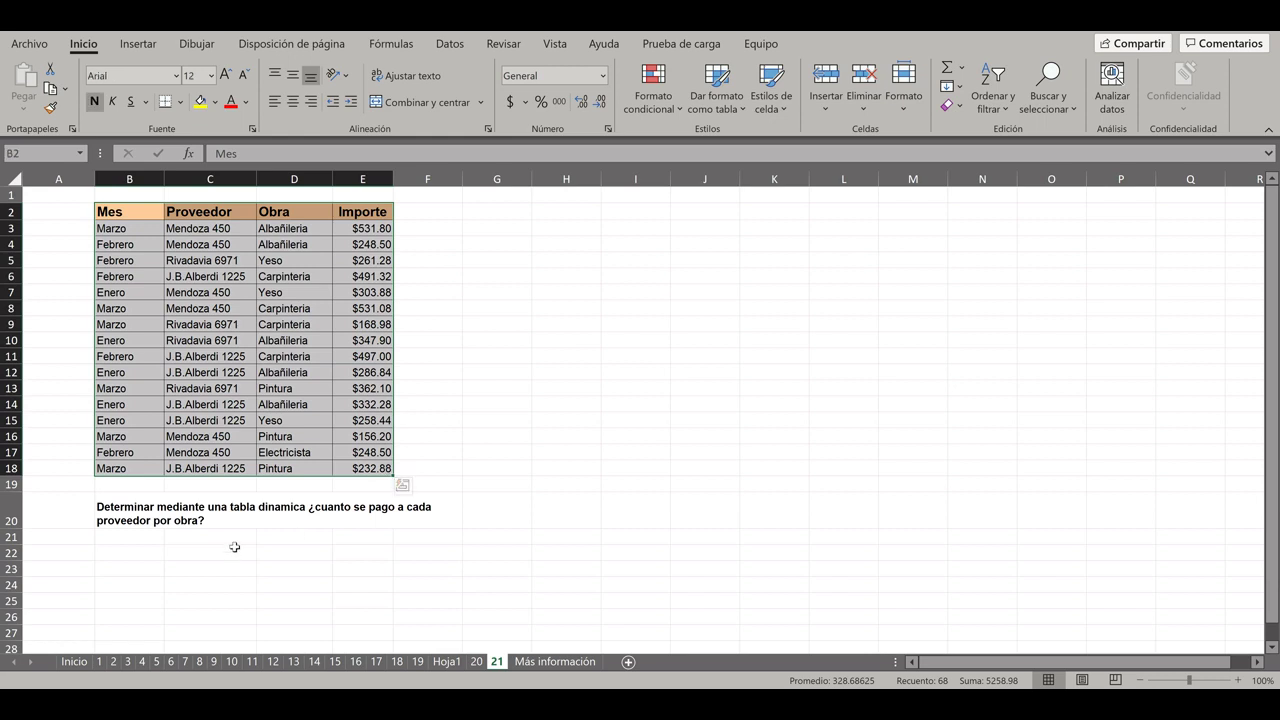
pyautogui.click(130, 213)
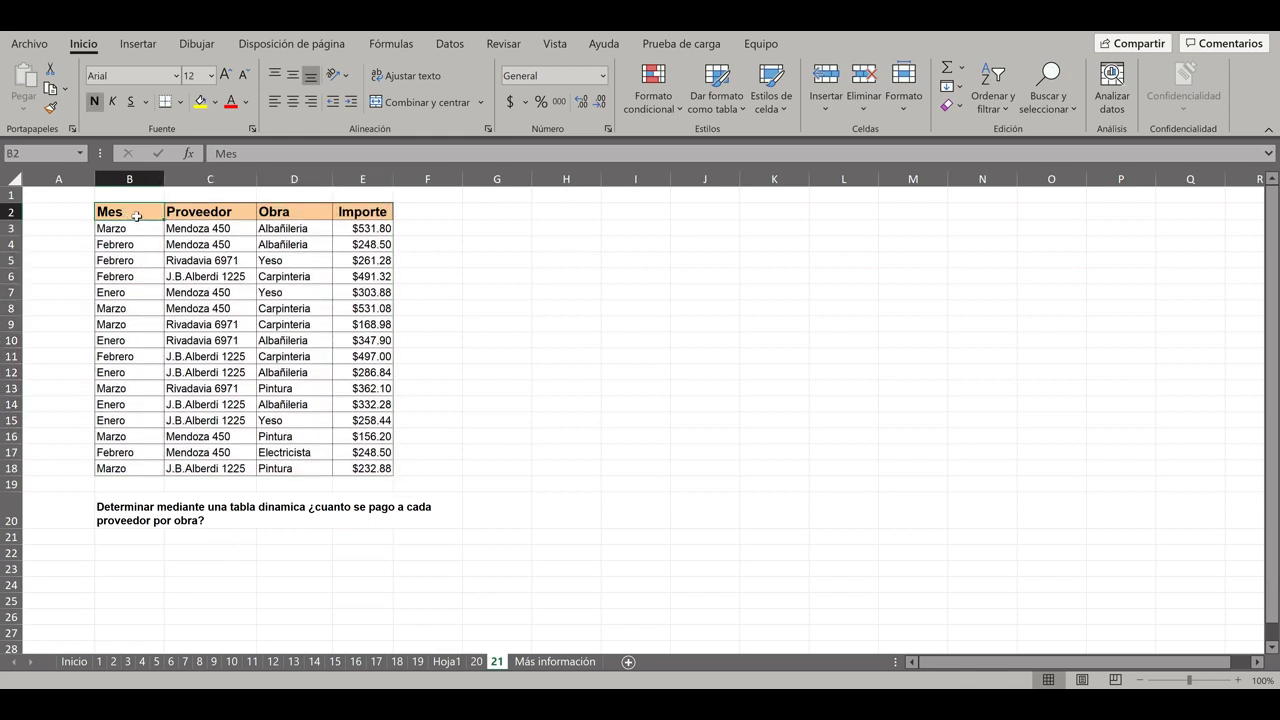
pyautogui.moveTo(137, 216); pyautogui.dragTo(376, 455)
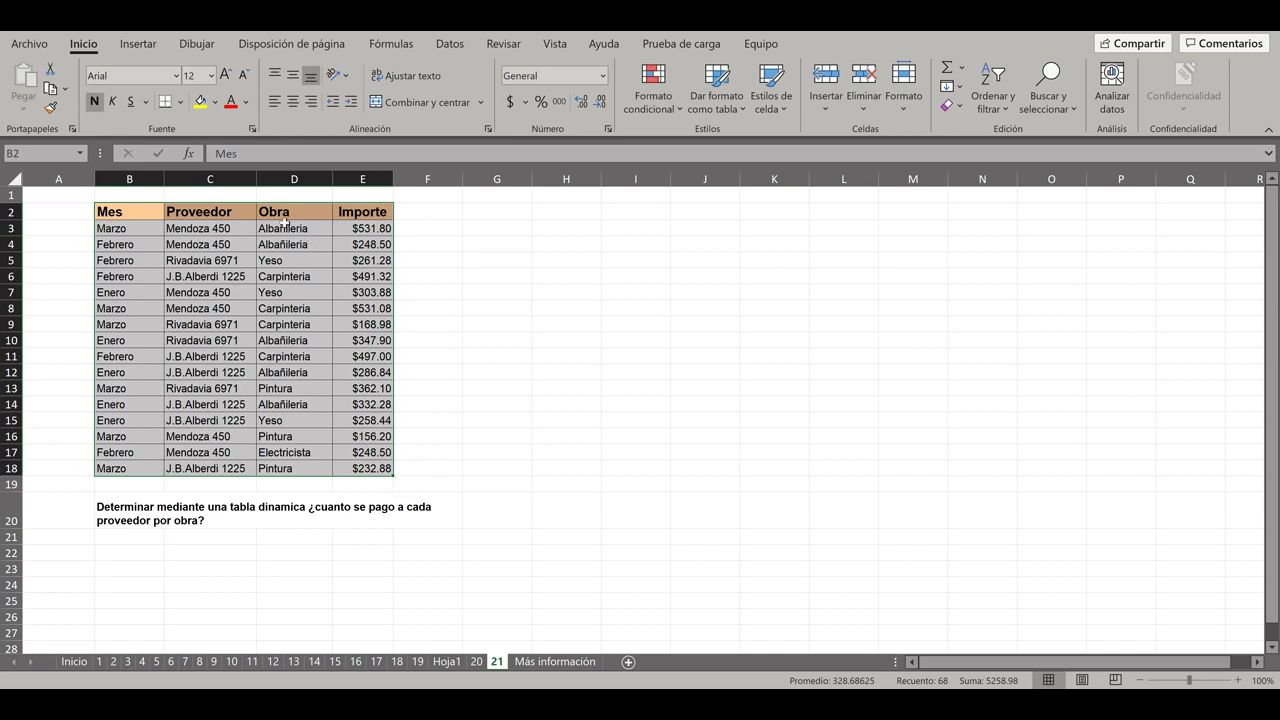
pyautogui.click(212, 214)
pyautogui.click(203, 229)
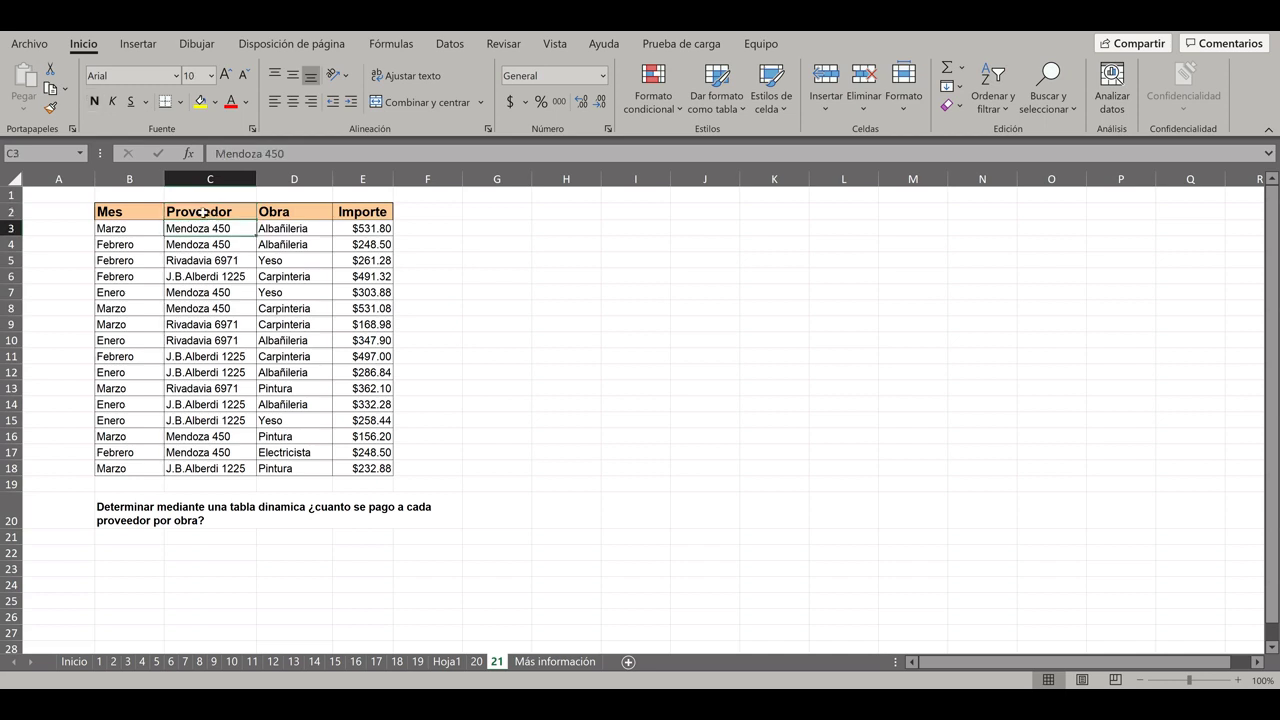
pyautogui.click(208, 179)
pyautogui.click(214, 340)
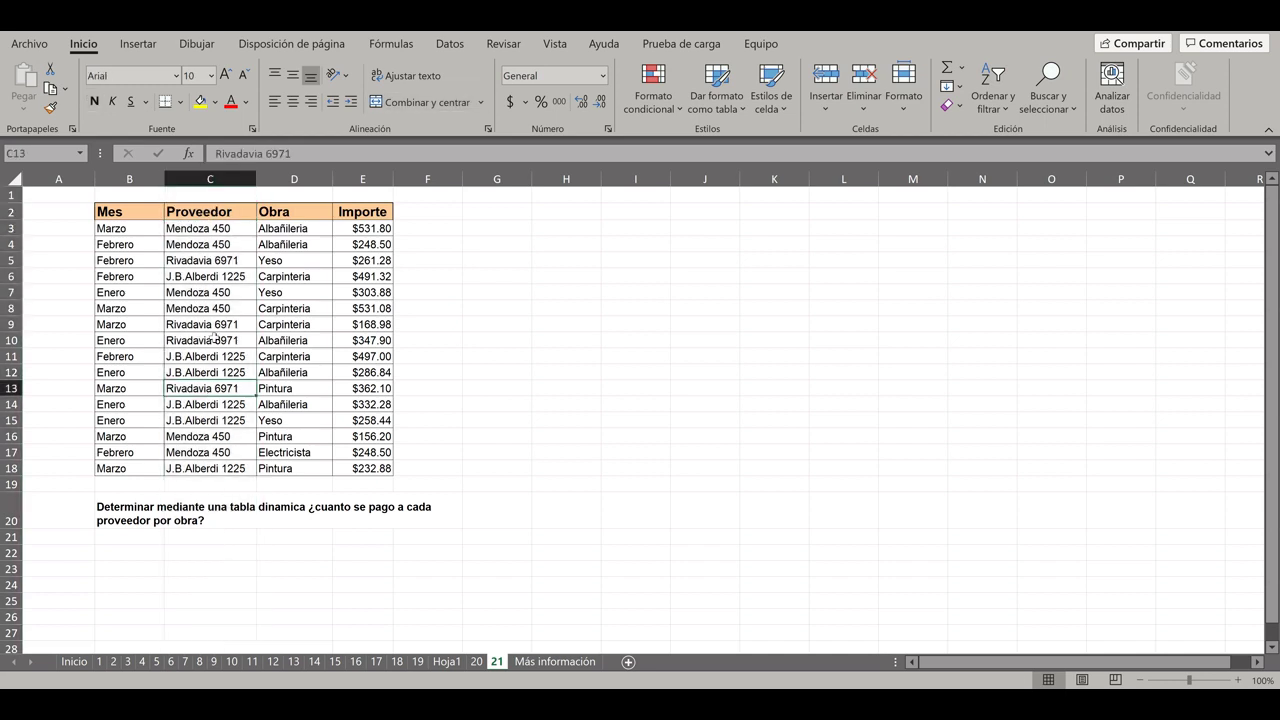
pyautogui.click(225, 176)
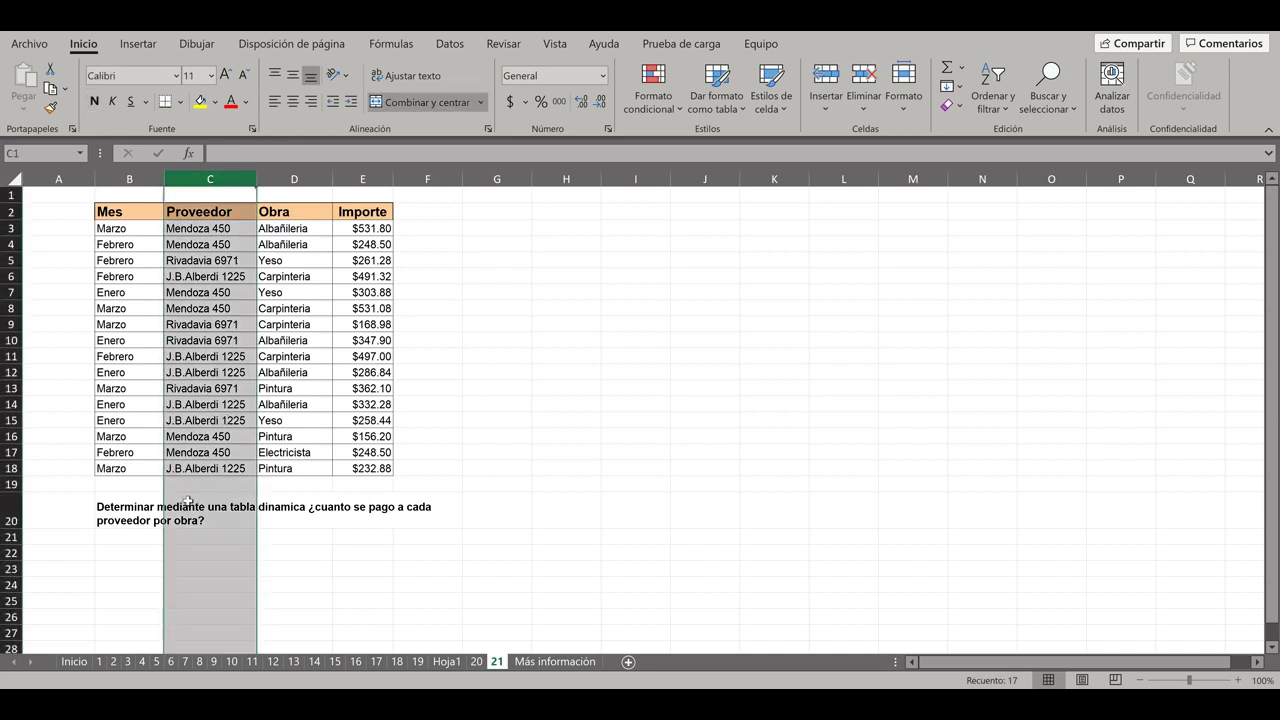
pyautogui.click(188, 512)
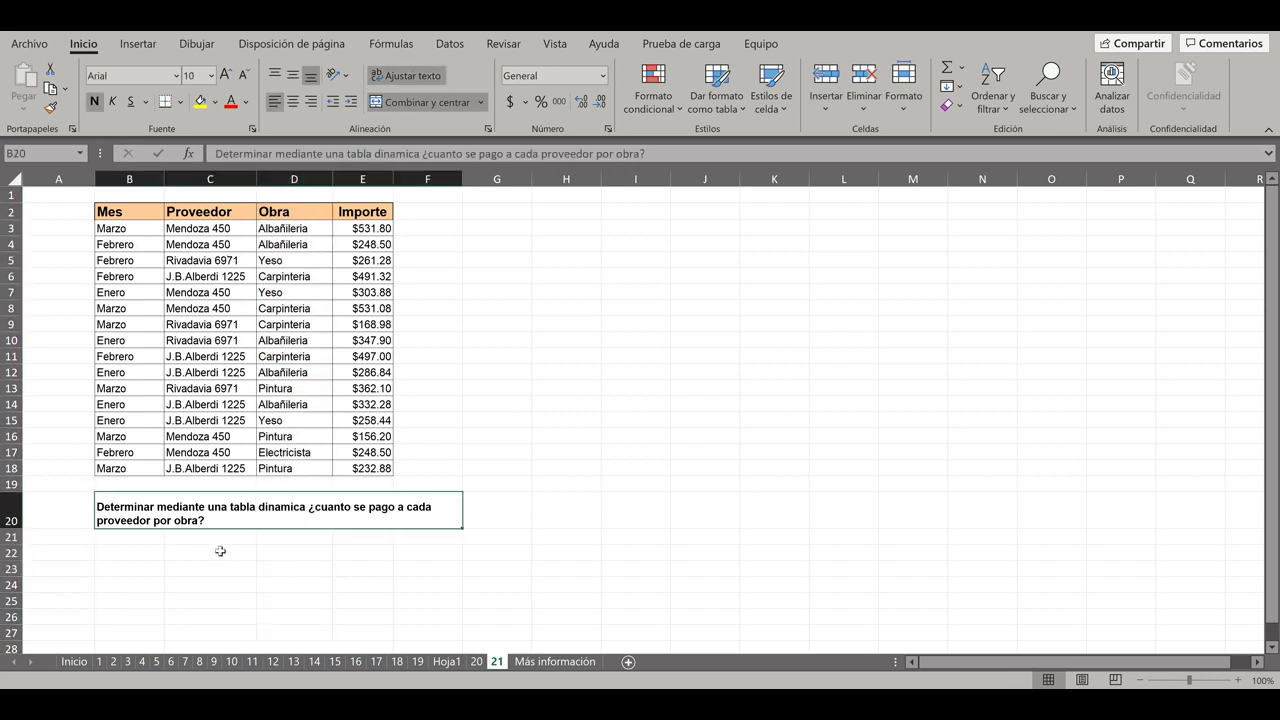
# Create a pivot table on a new worksheet from the data in range '21'!$B$2:$E$18.
pyautogui.click(131, 211)
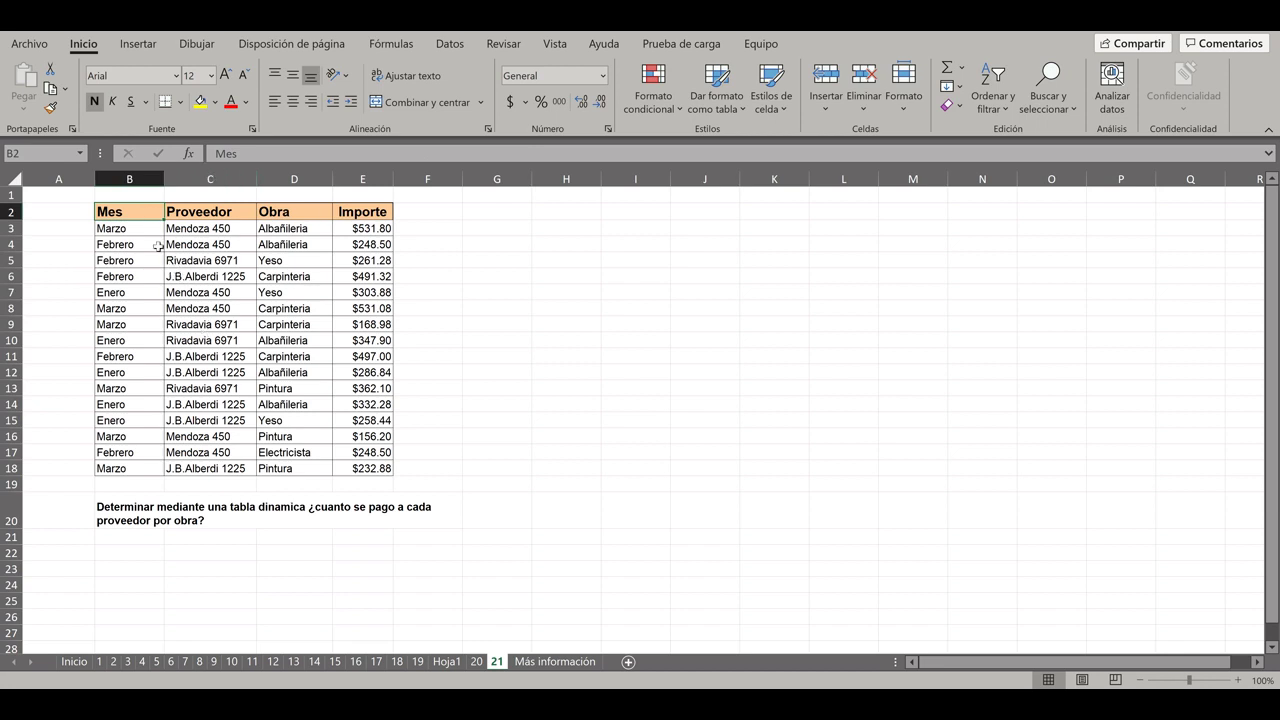
pyautogui.click(138, 43)
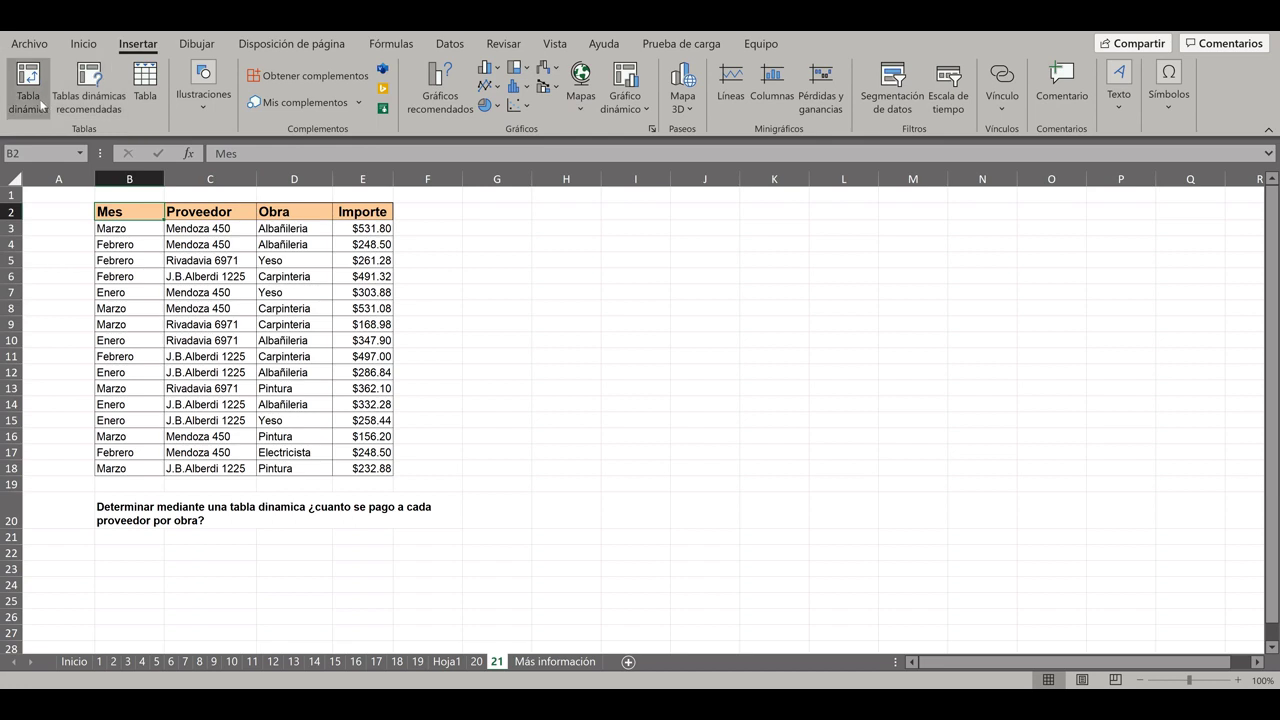
pyautogui.click(37, 108)
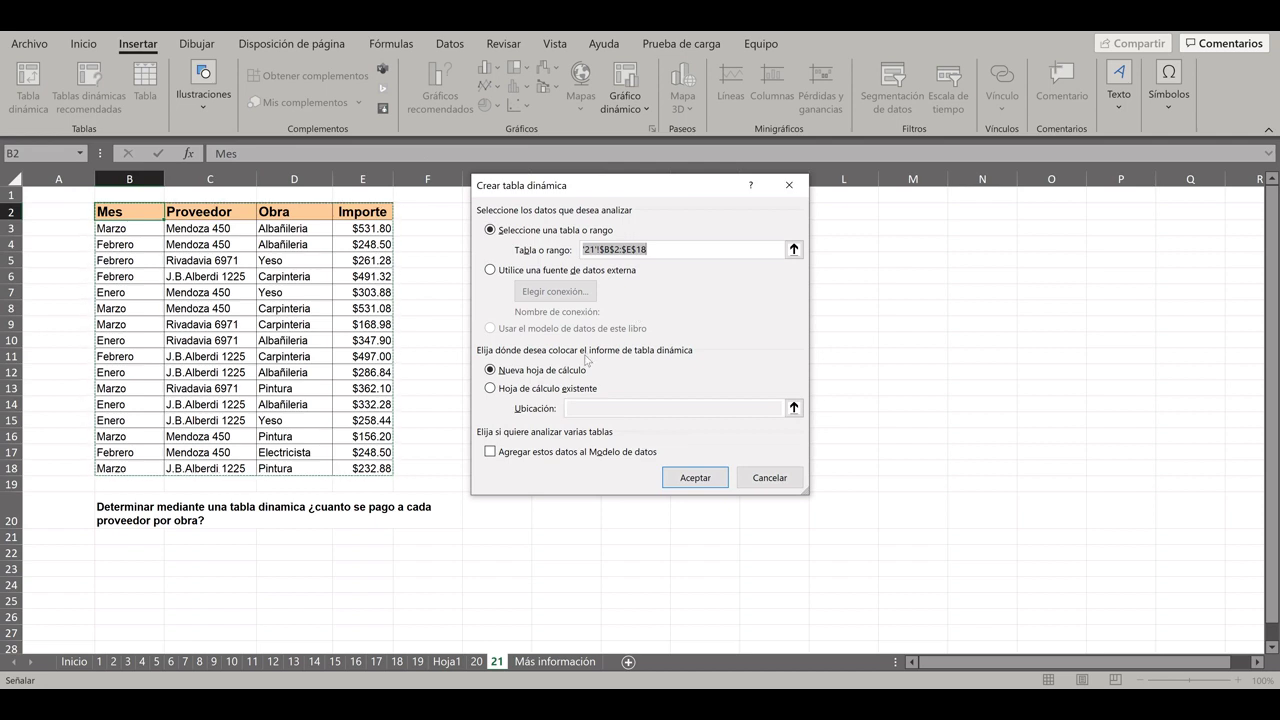
pyautogui.click(703, 478)
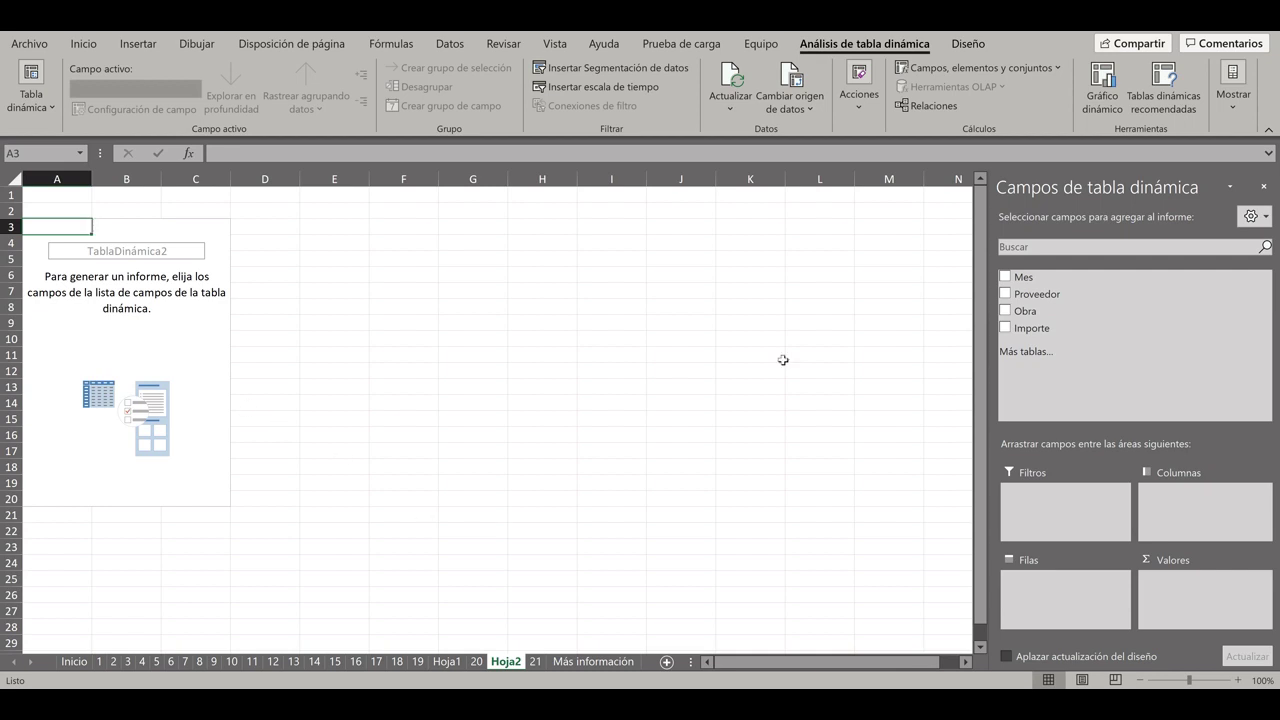
# Recheck the question on sheet 21 and lay out the Hoja2 pivot table with Importe in Valores and Proveedor above Obra in Filas.
pyautogui.click(536, 662)
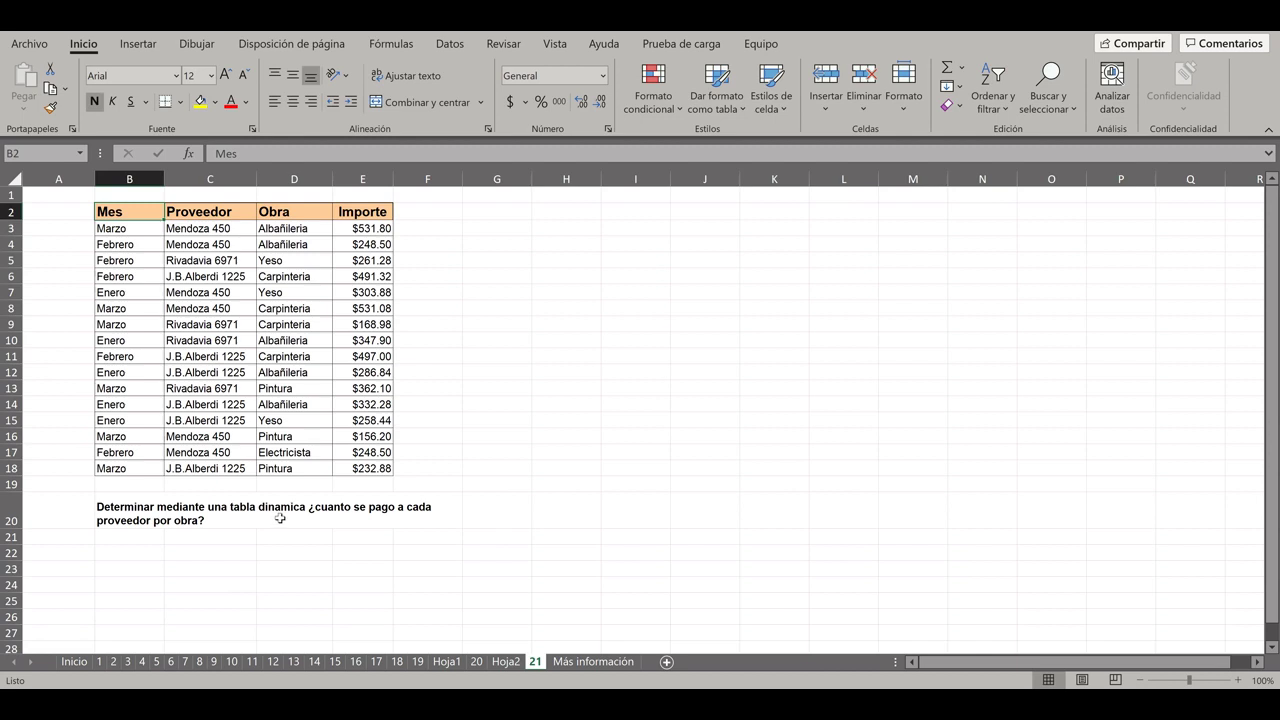
pyautogui.click(506, 662)
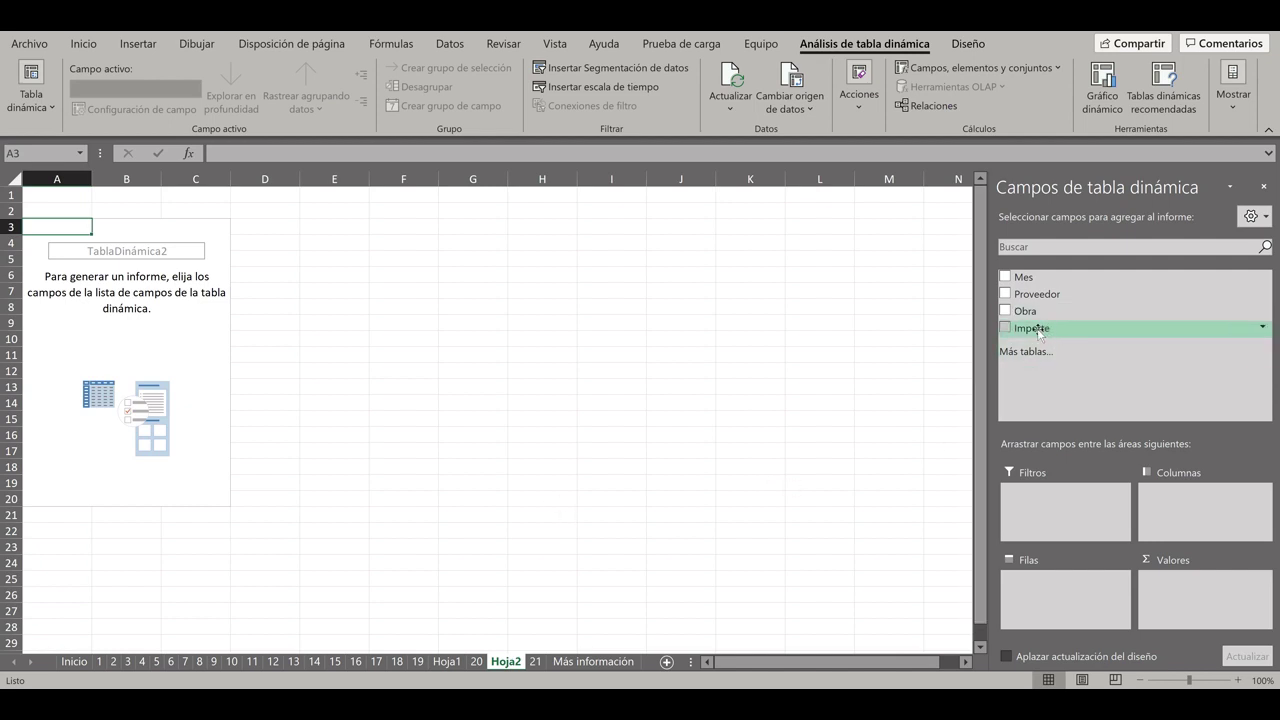
pyautogui.moveTo(1038, 333); pyautogui.dragTo(1184, 590)
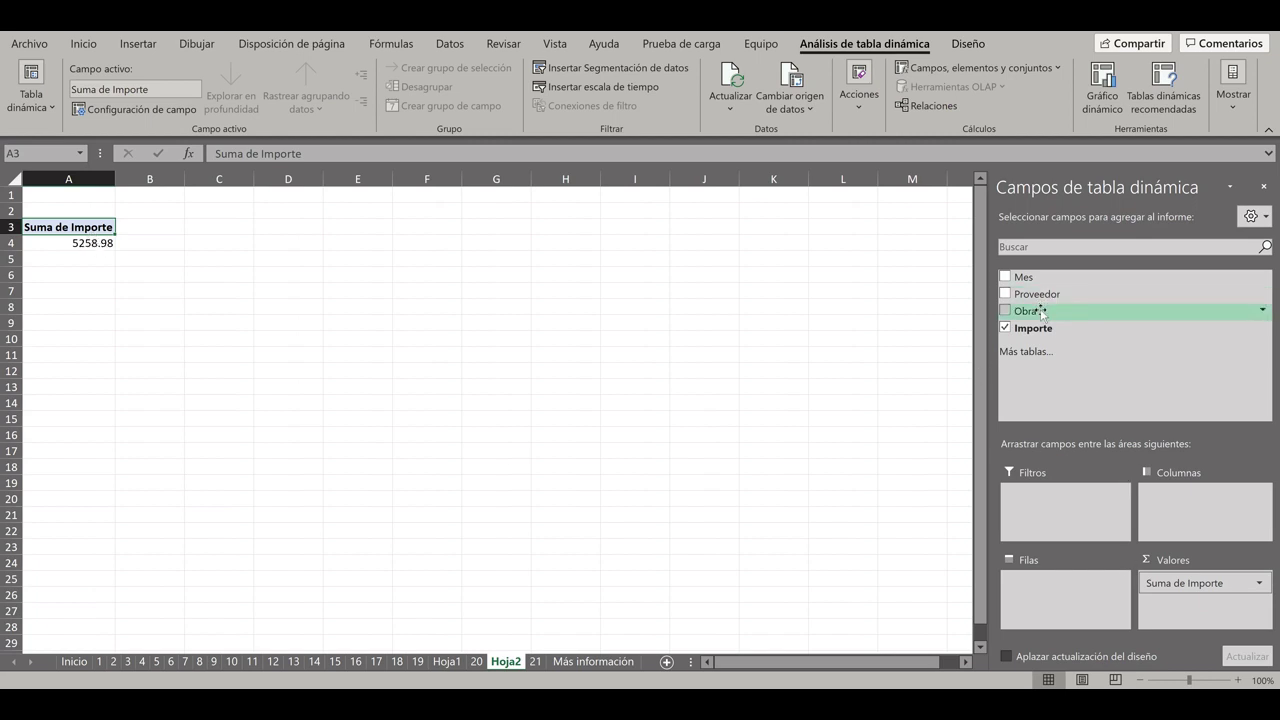
pyautogui.moveTo(1045, 297); pyautogui.dragTo(1050, 580)
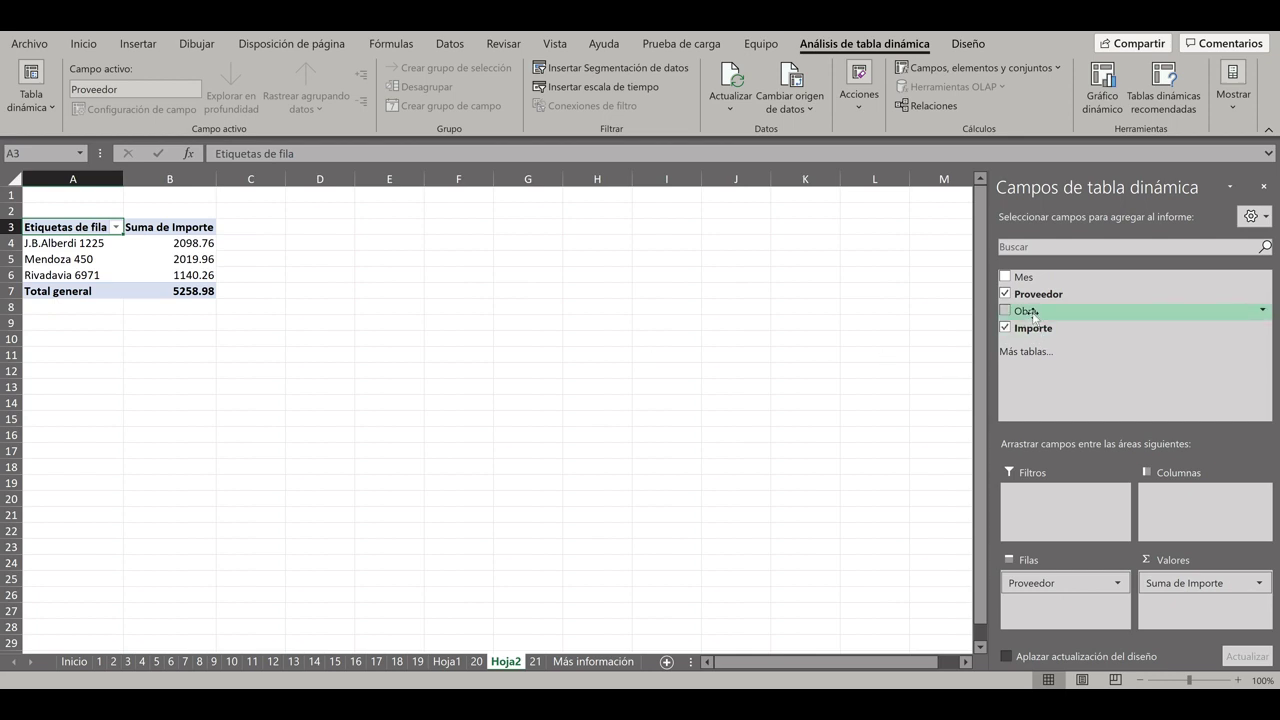
pyautogui.moveTo(1033, 316); pyautogui.dragTo(1052, 608)
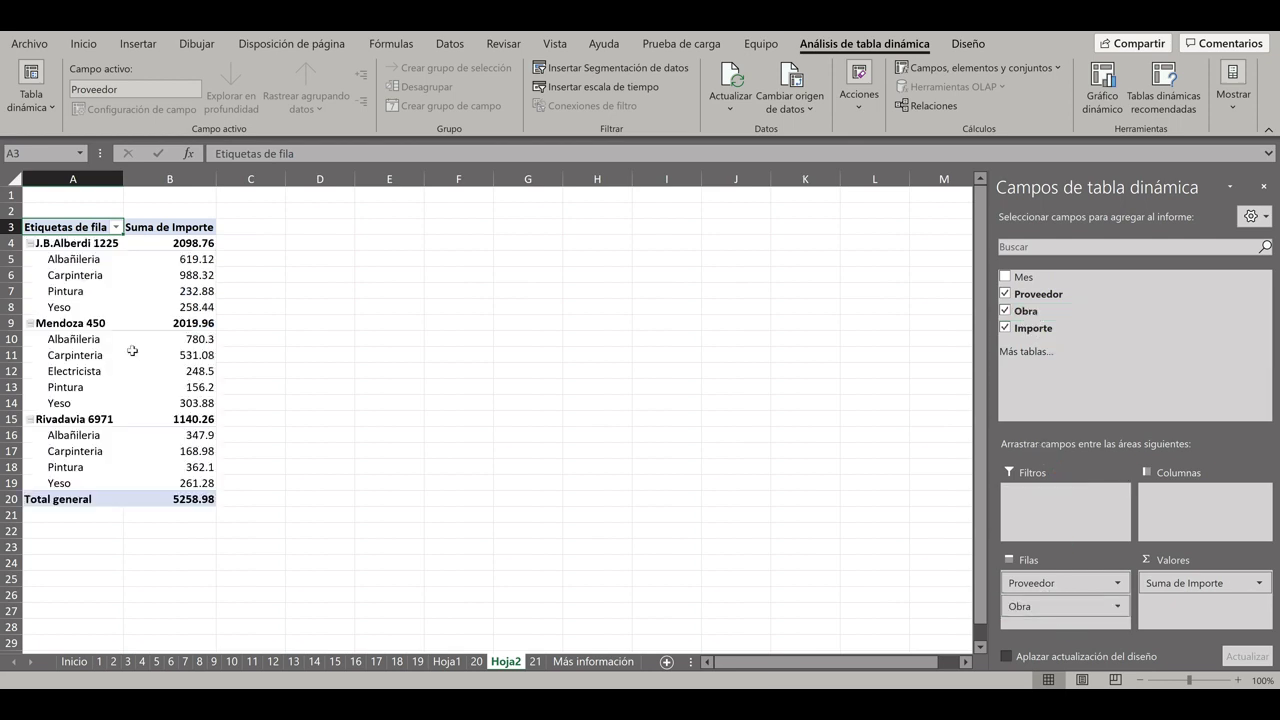
# Examine the amounts paid per obra under the first proveedor in the Hoja2 pivot table.
pyautogui.click(65, 245)
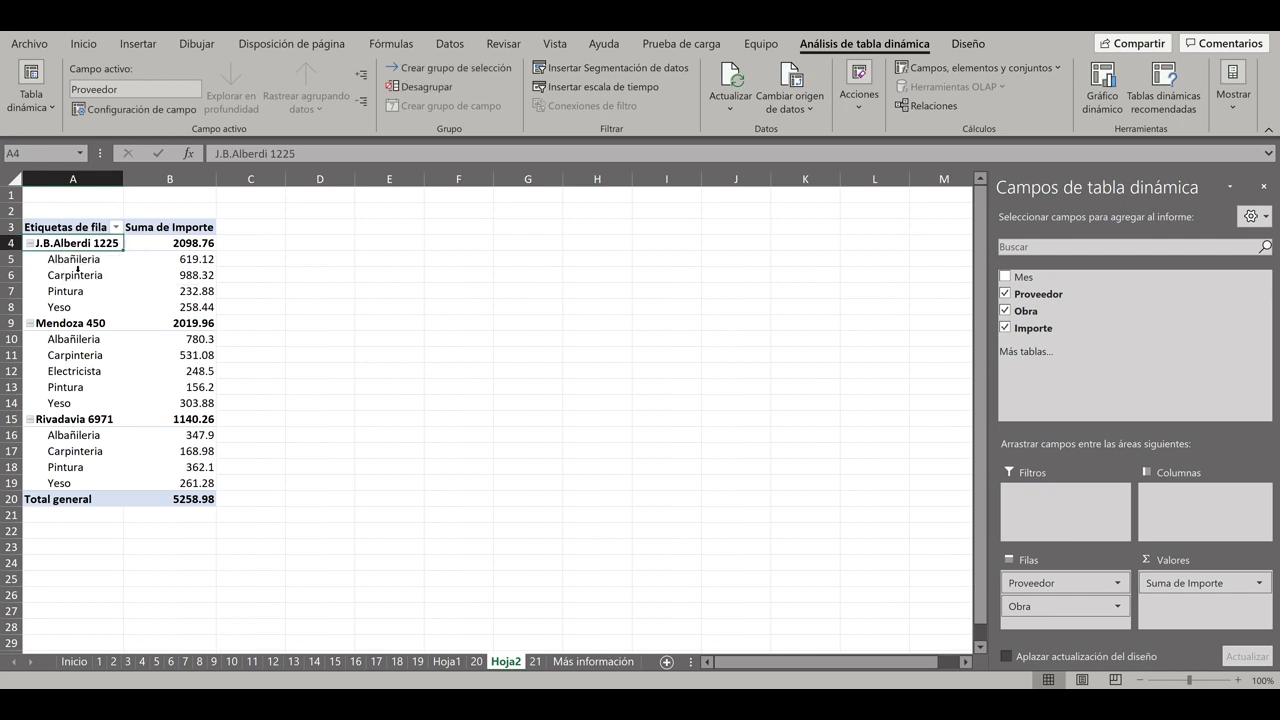
pyautogui.click(83, 260)
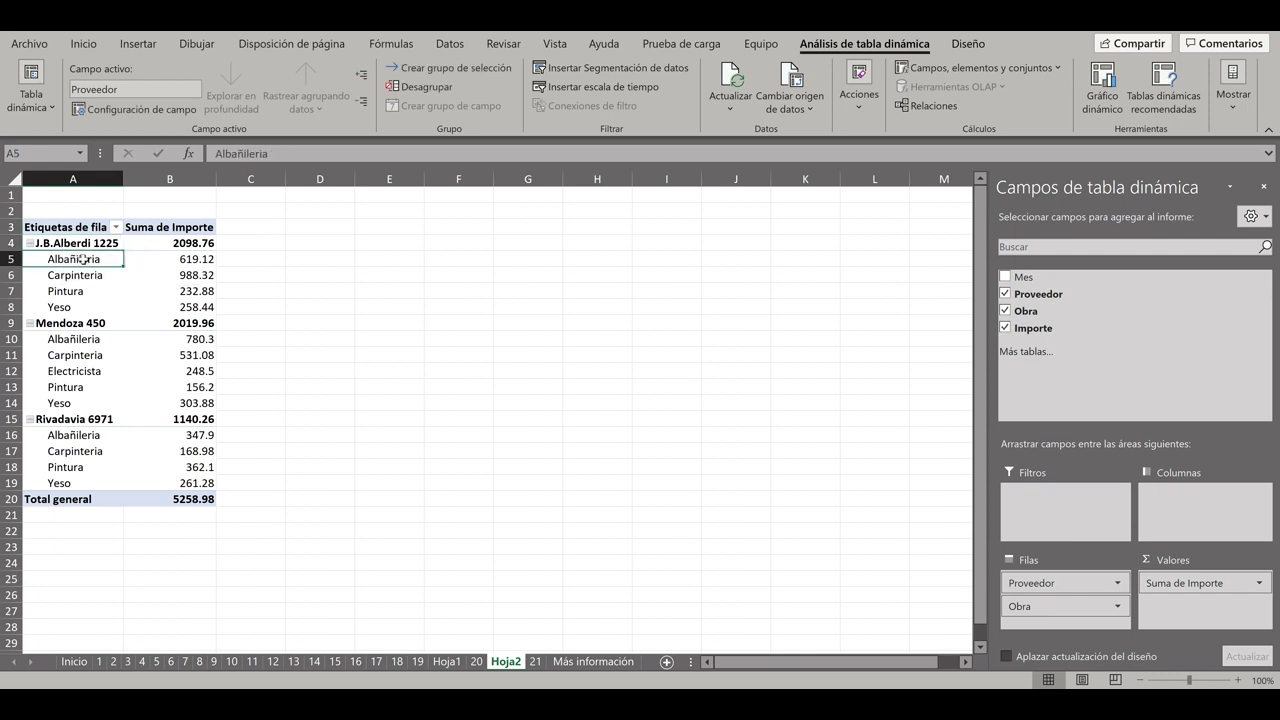